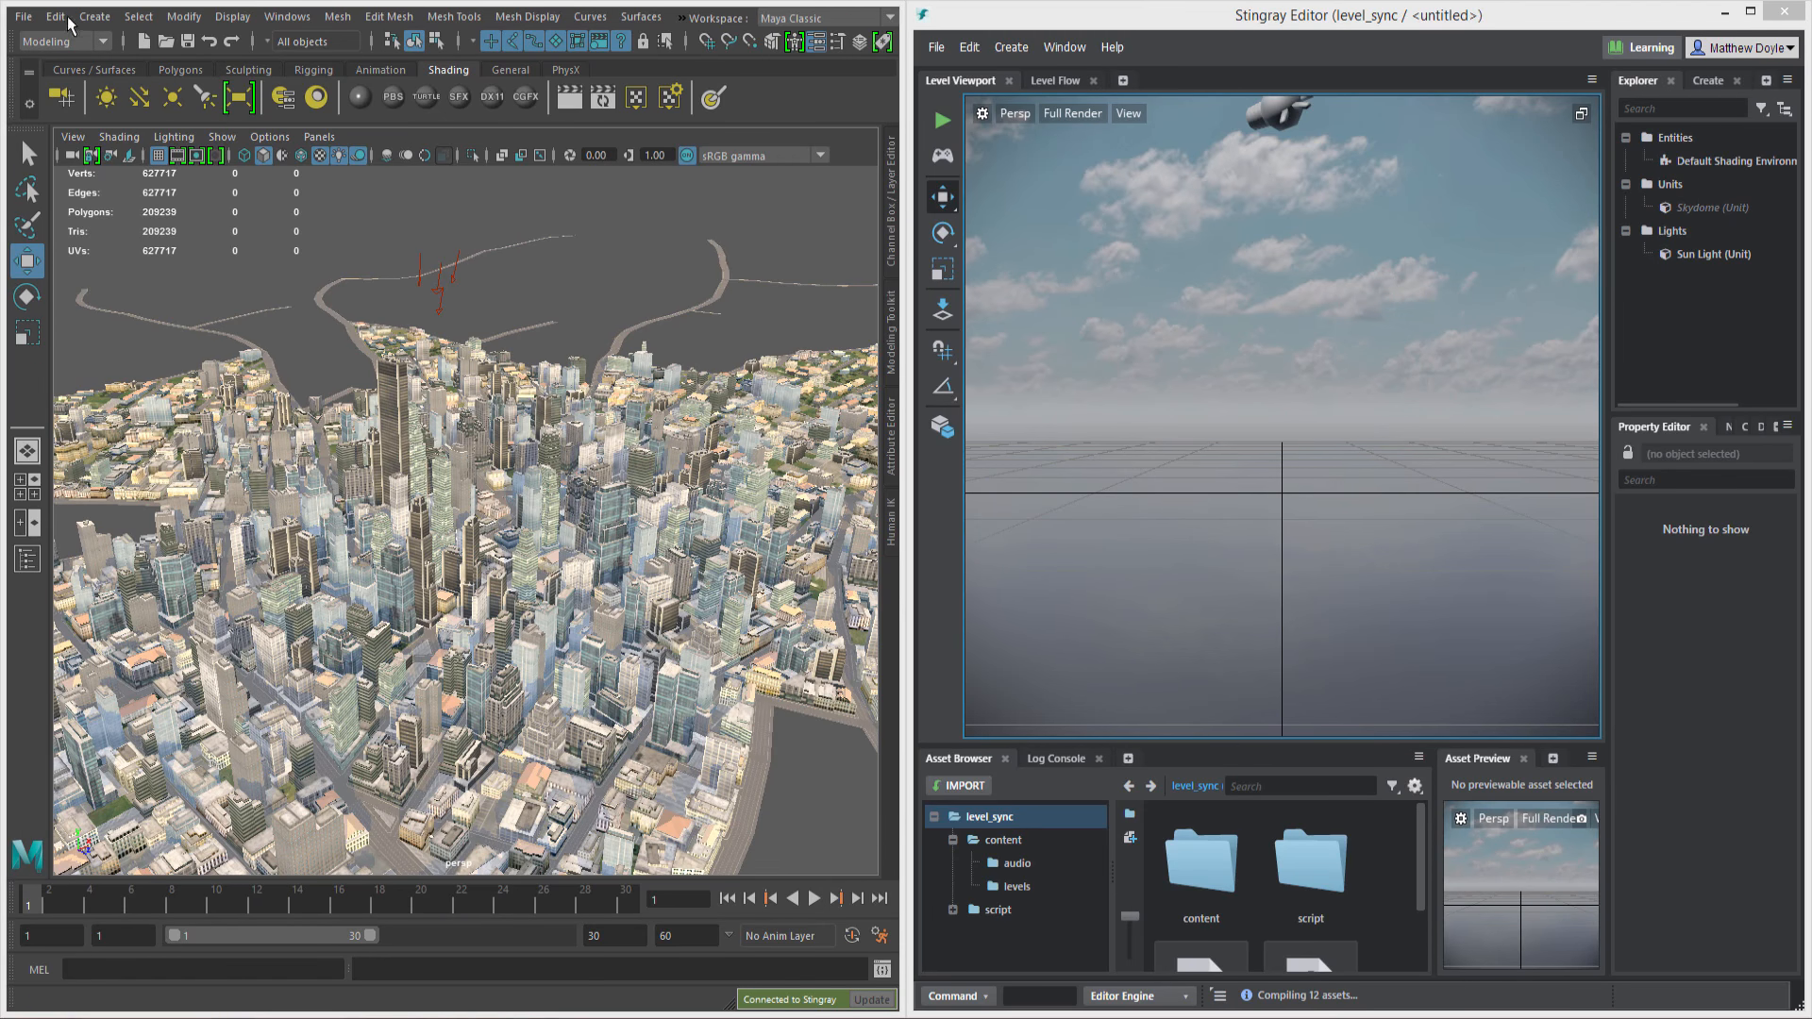
{"action": "left_click", "coordinate": [21, 17]}
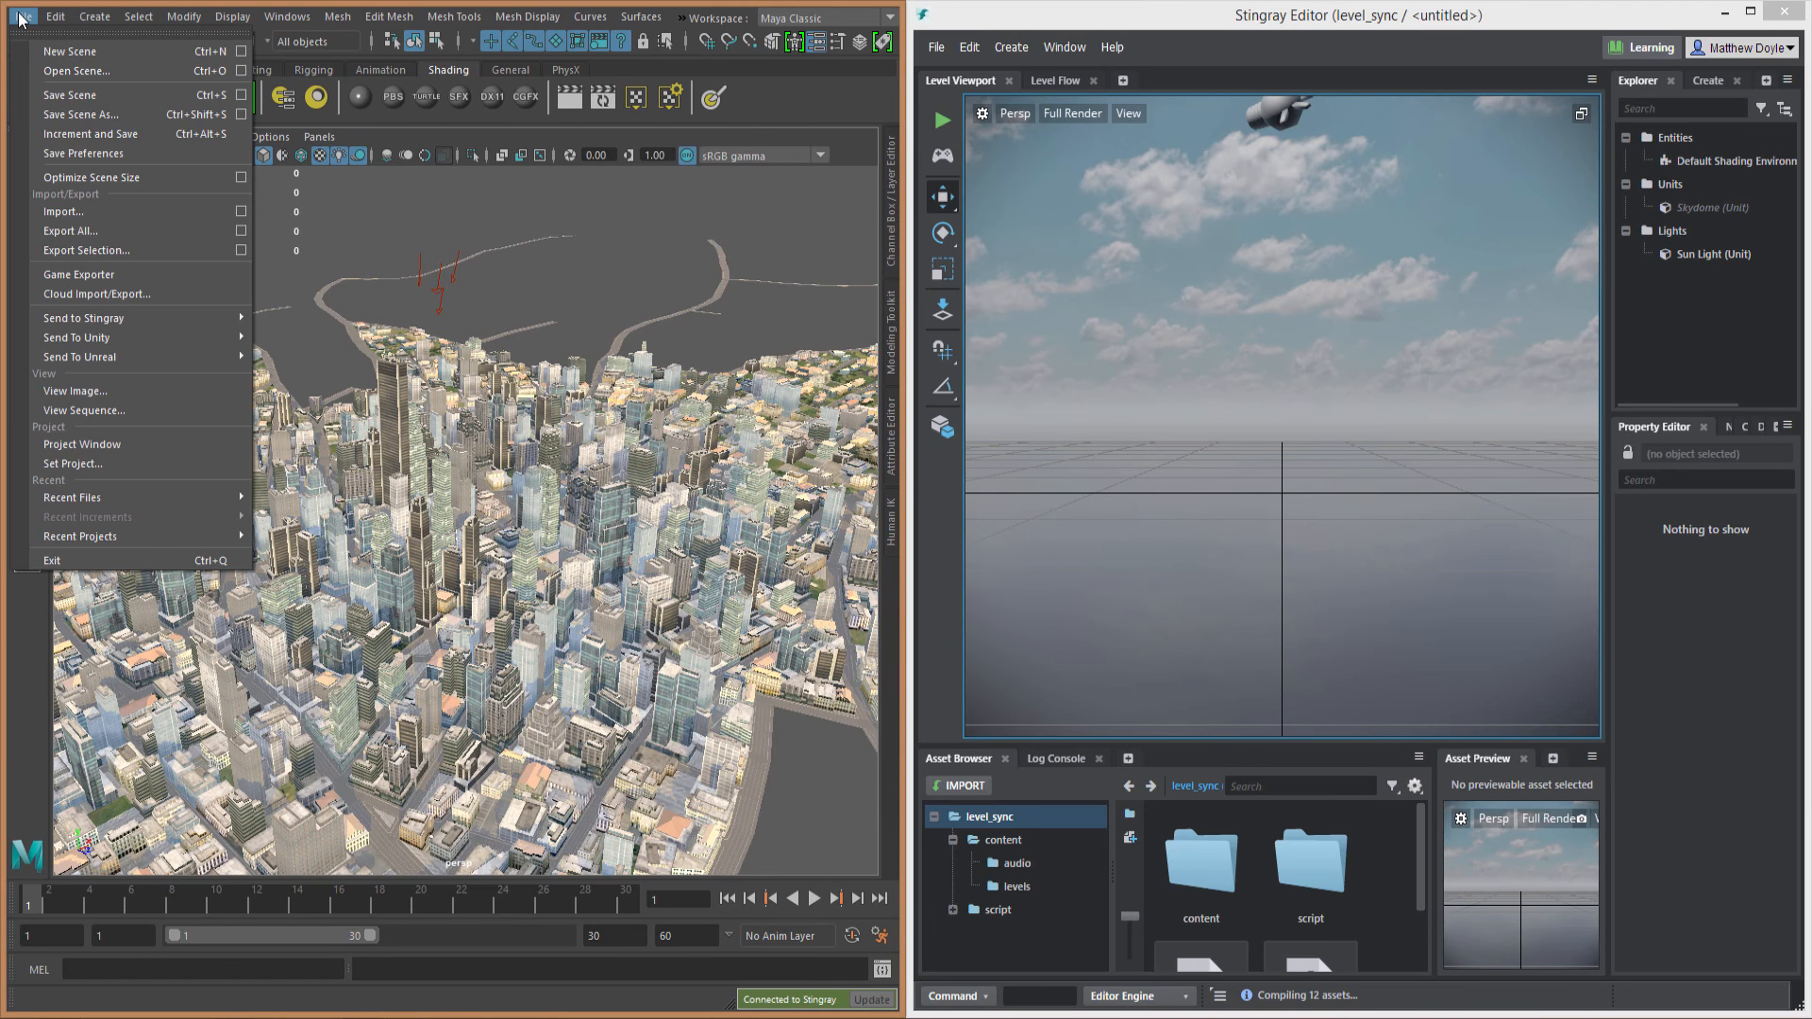
{"action": "mouse_move", "coordinate": [90, 325]}
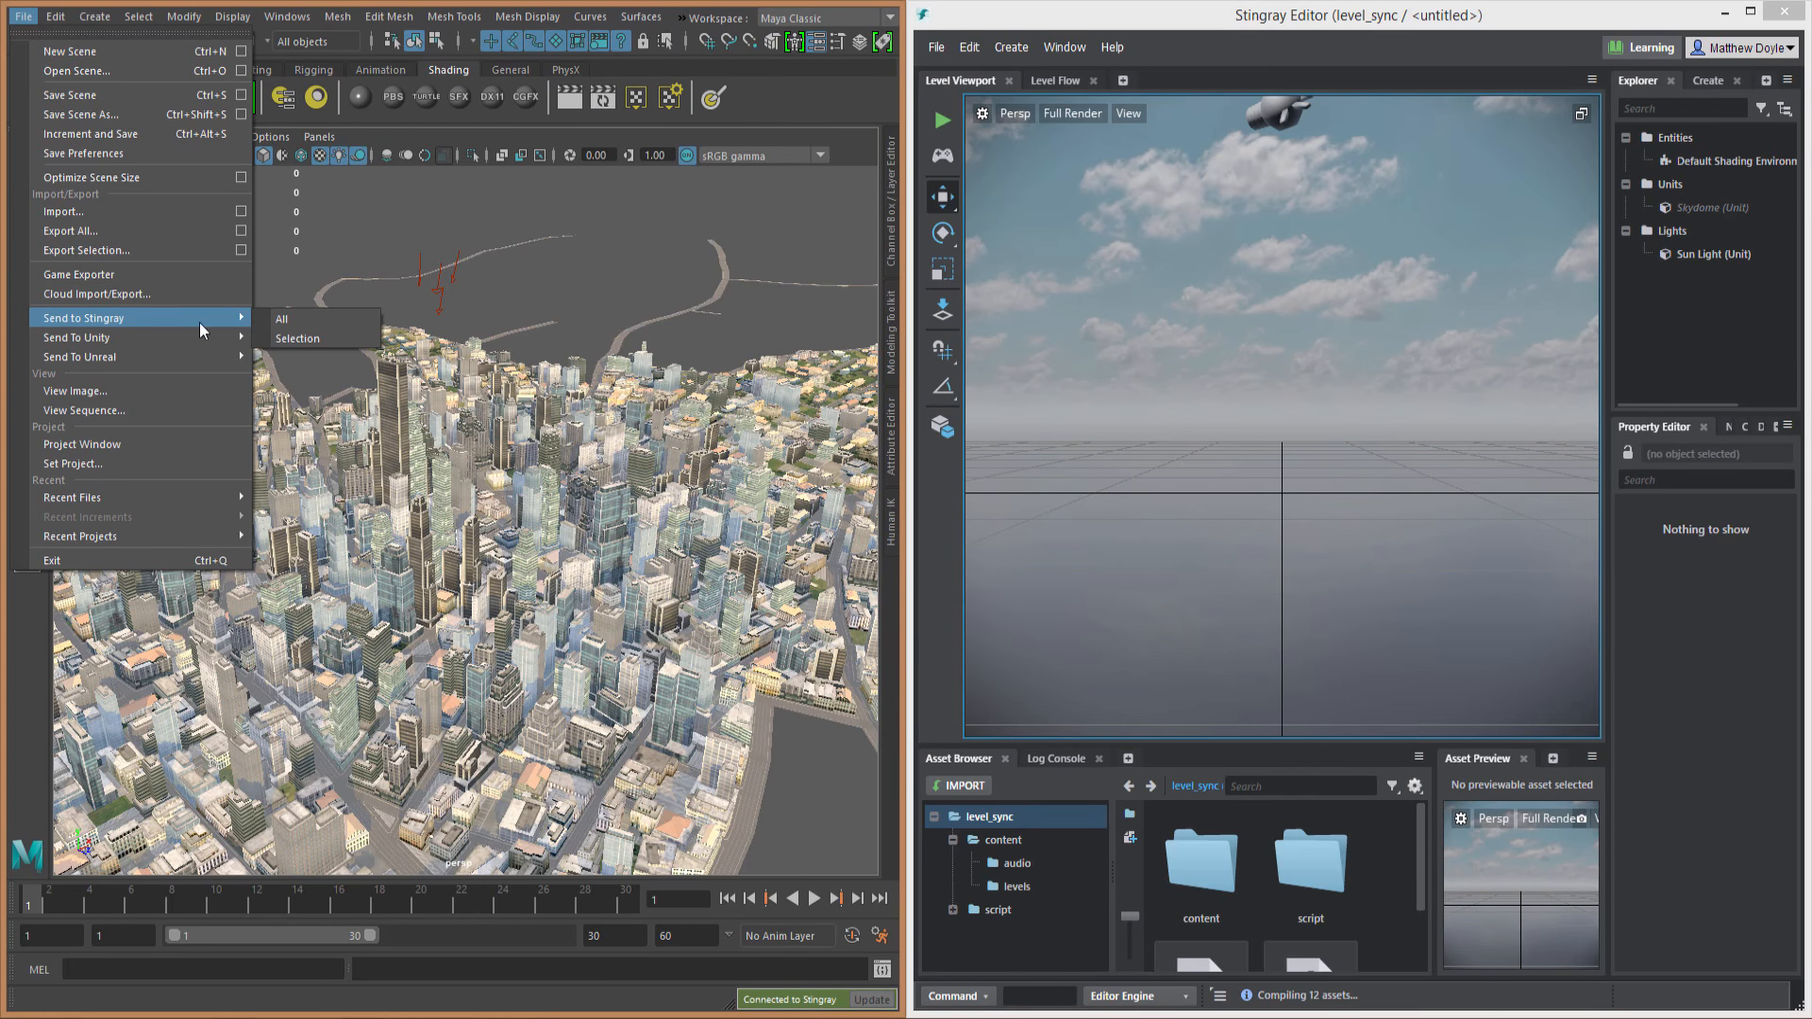
{"action": "left_click", "coordinate": [281, 321]}
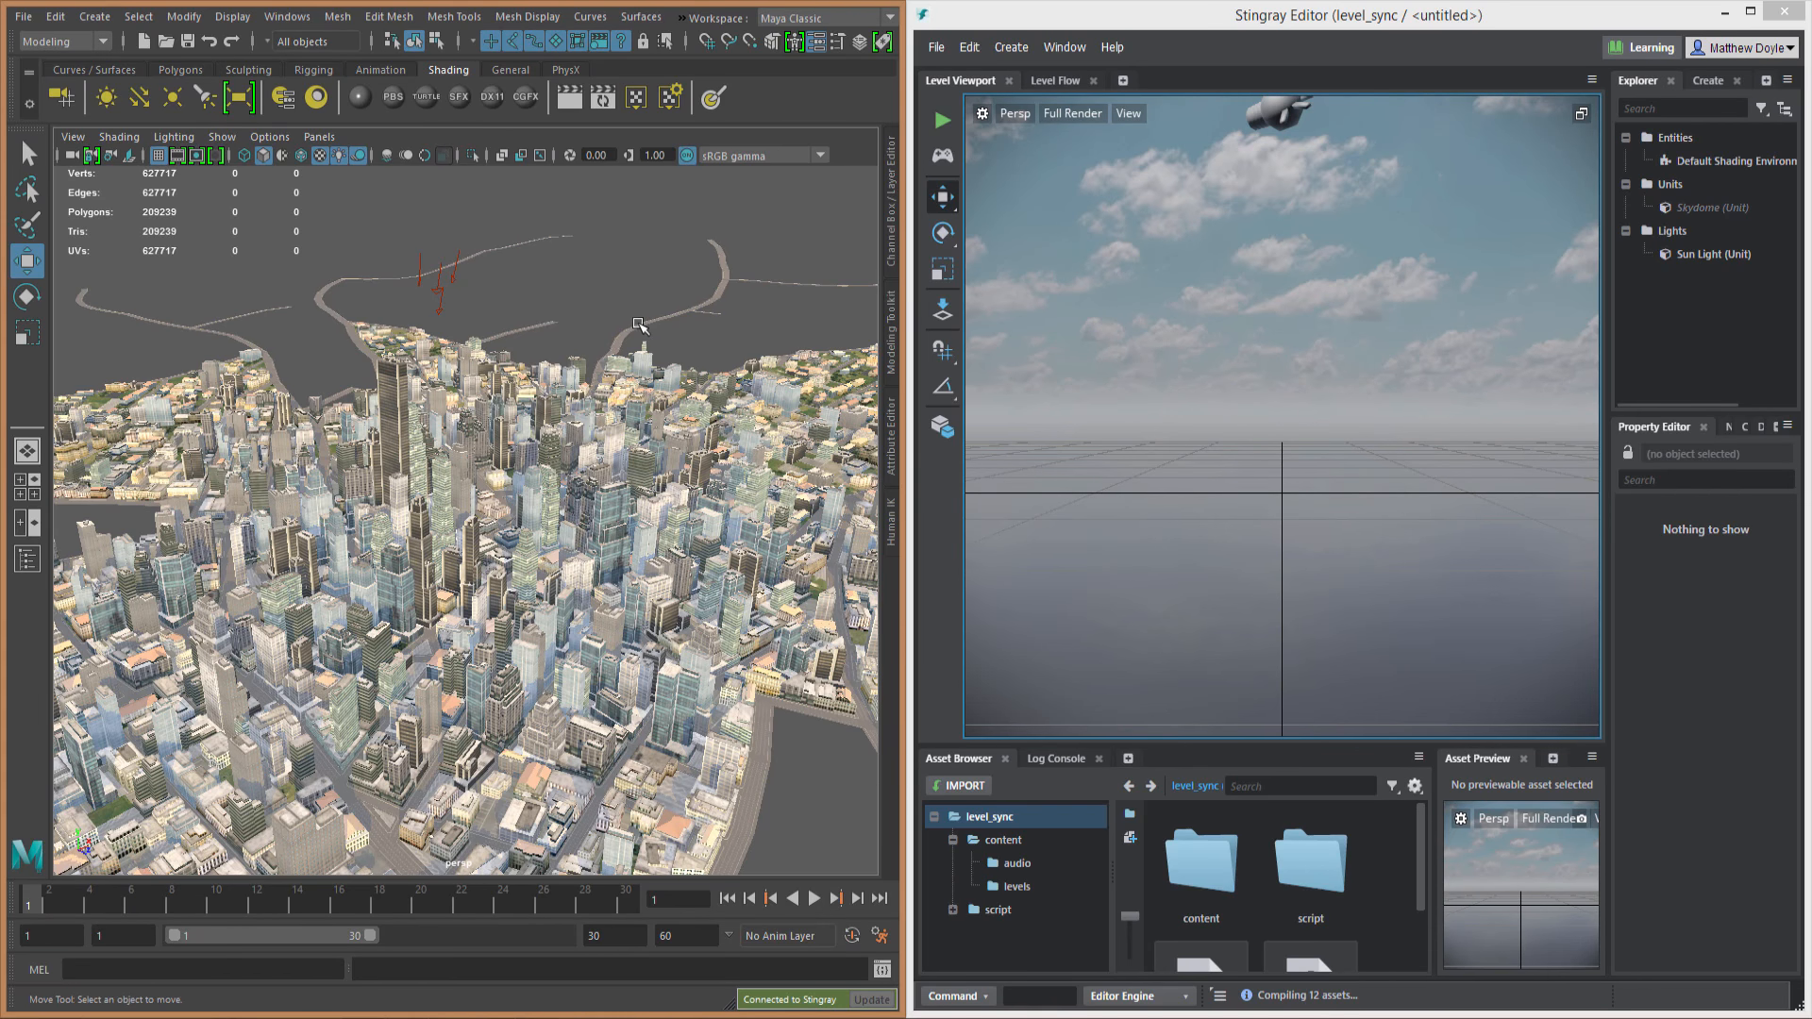
Step: Enable Live Camera Tracking for Stingray and orbit the Maya city view to test the camera link
{"action": "left_click", "coordinate": [682, 18]}
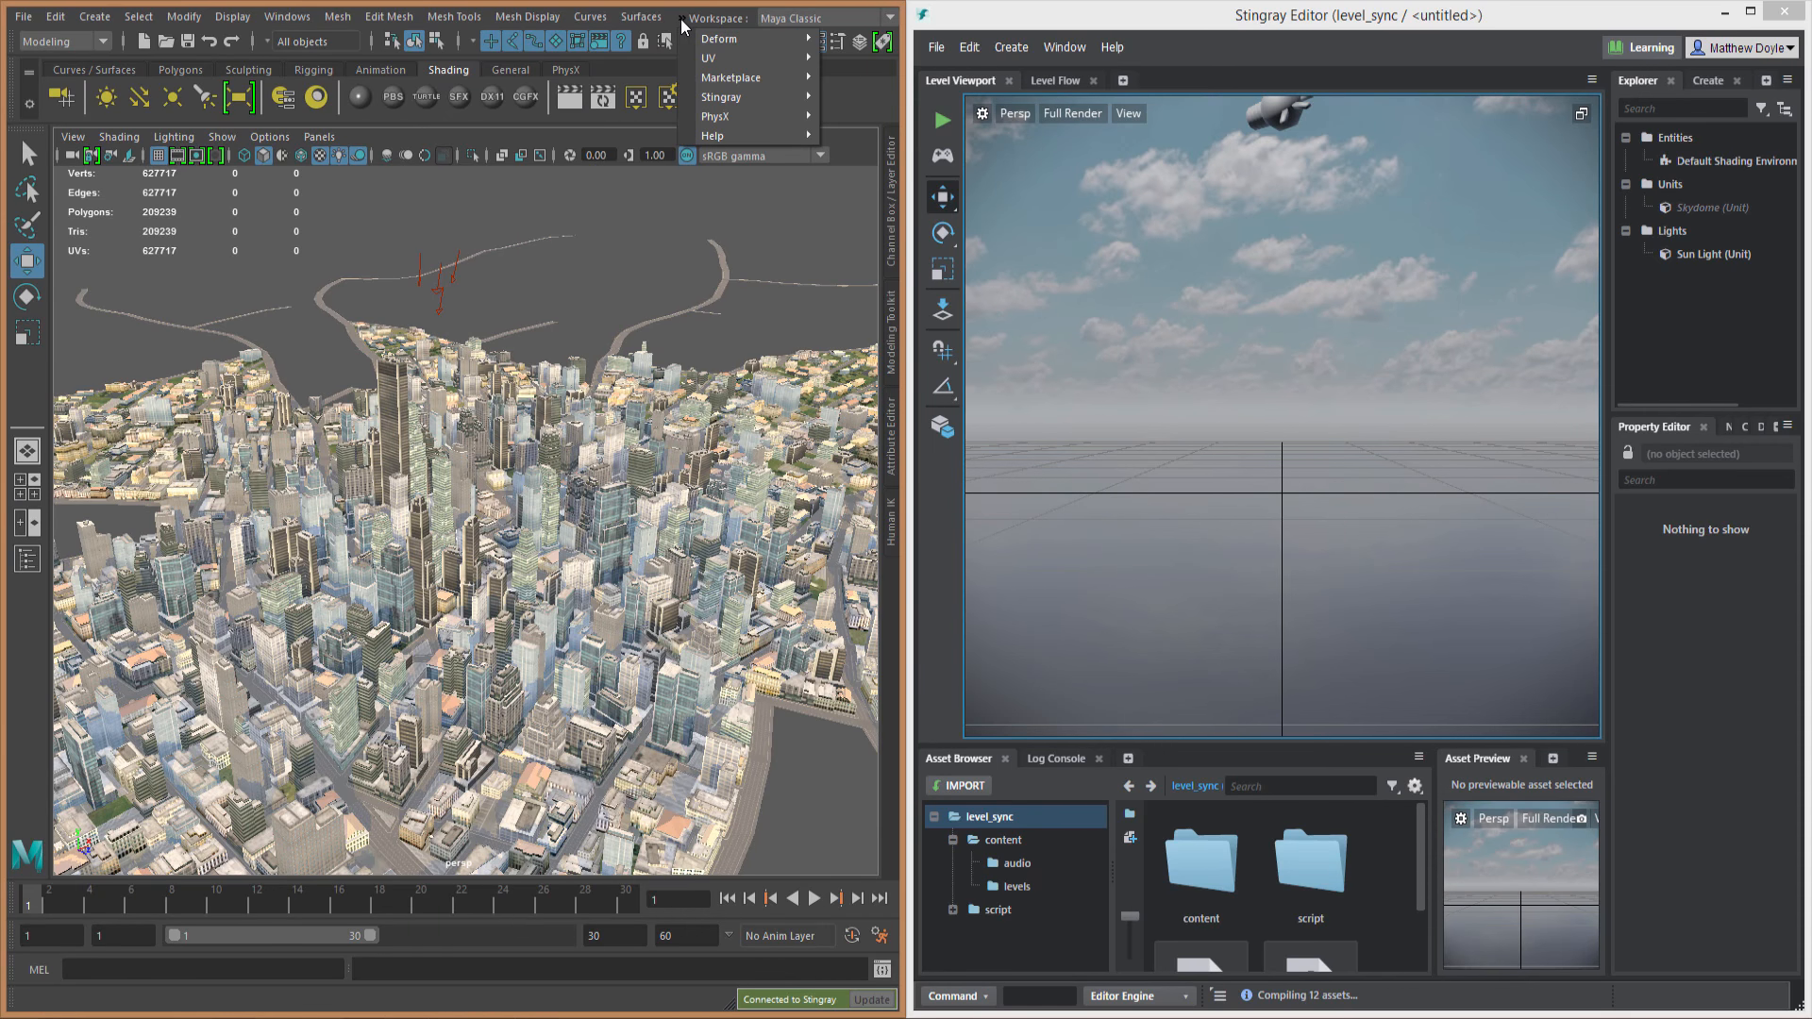
{"action": "mouse_move", "coordinate": [710, 100]}
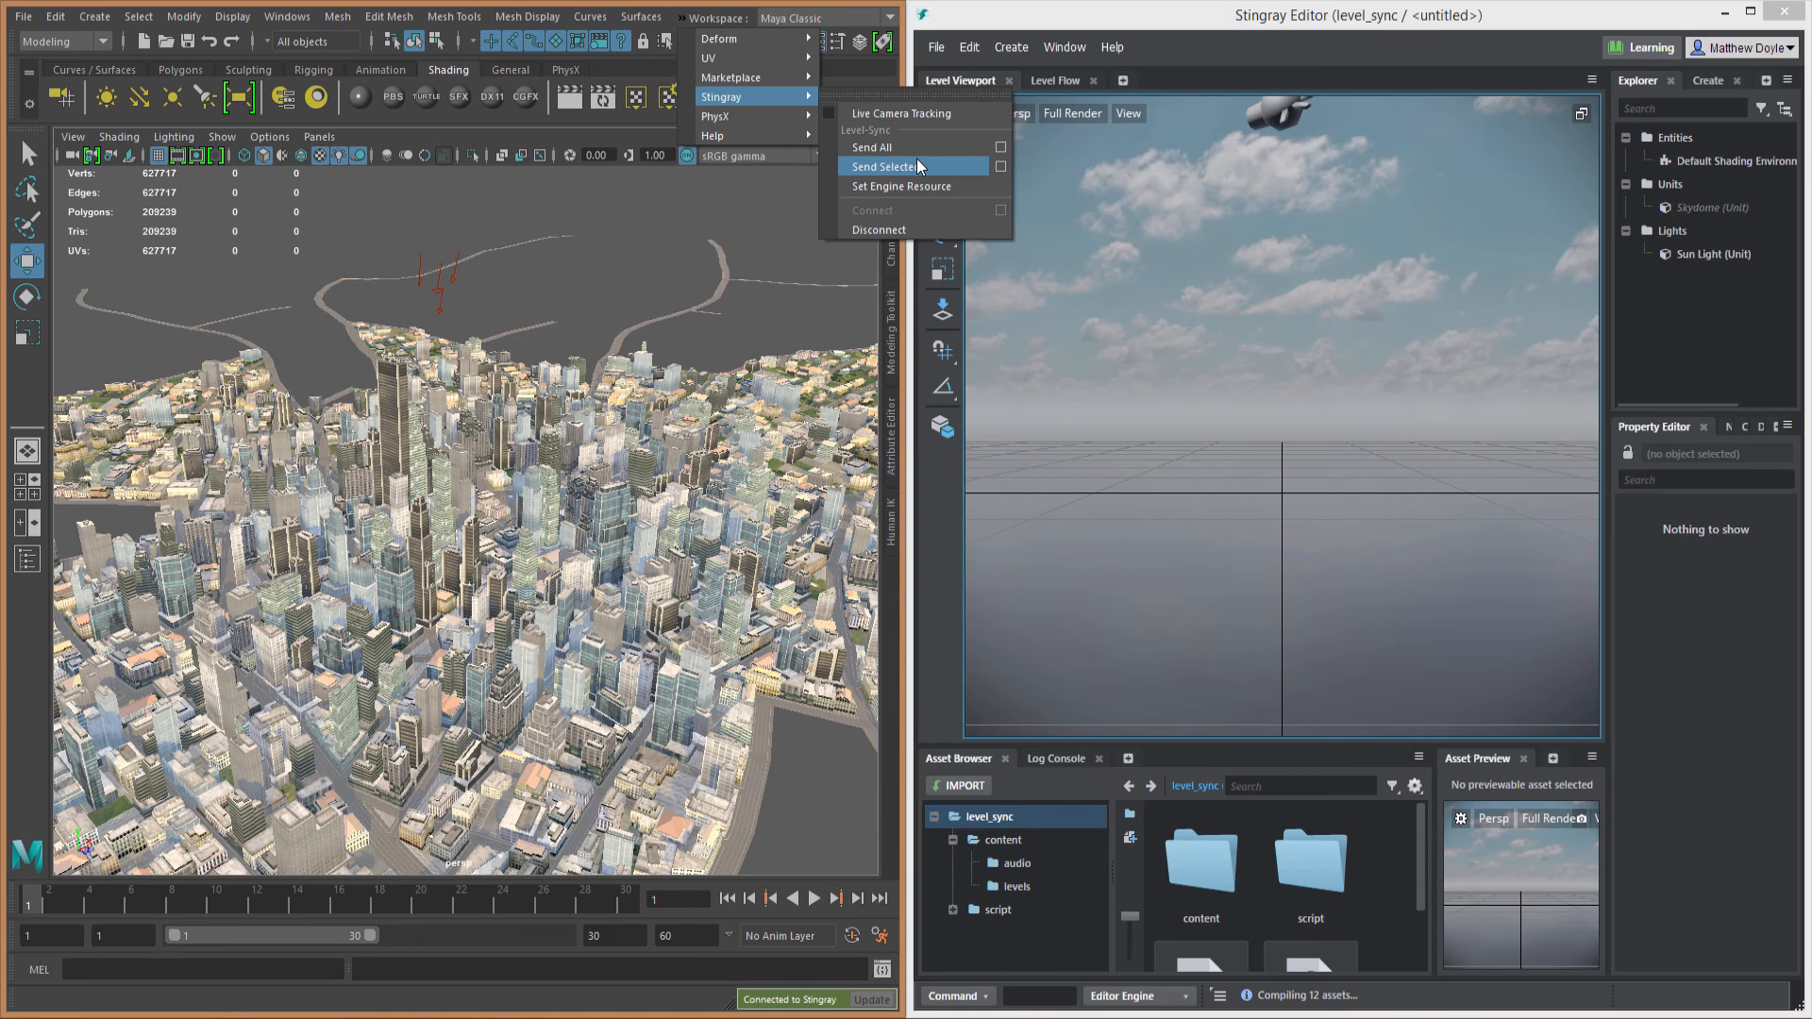
{"action": "left_click", "coordinate": [893, 112]}
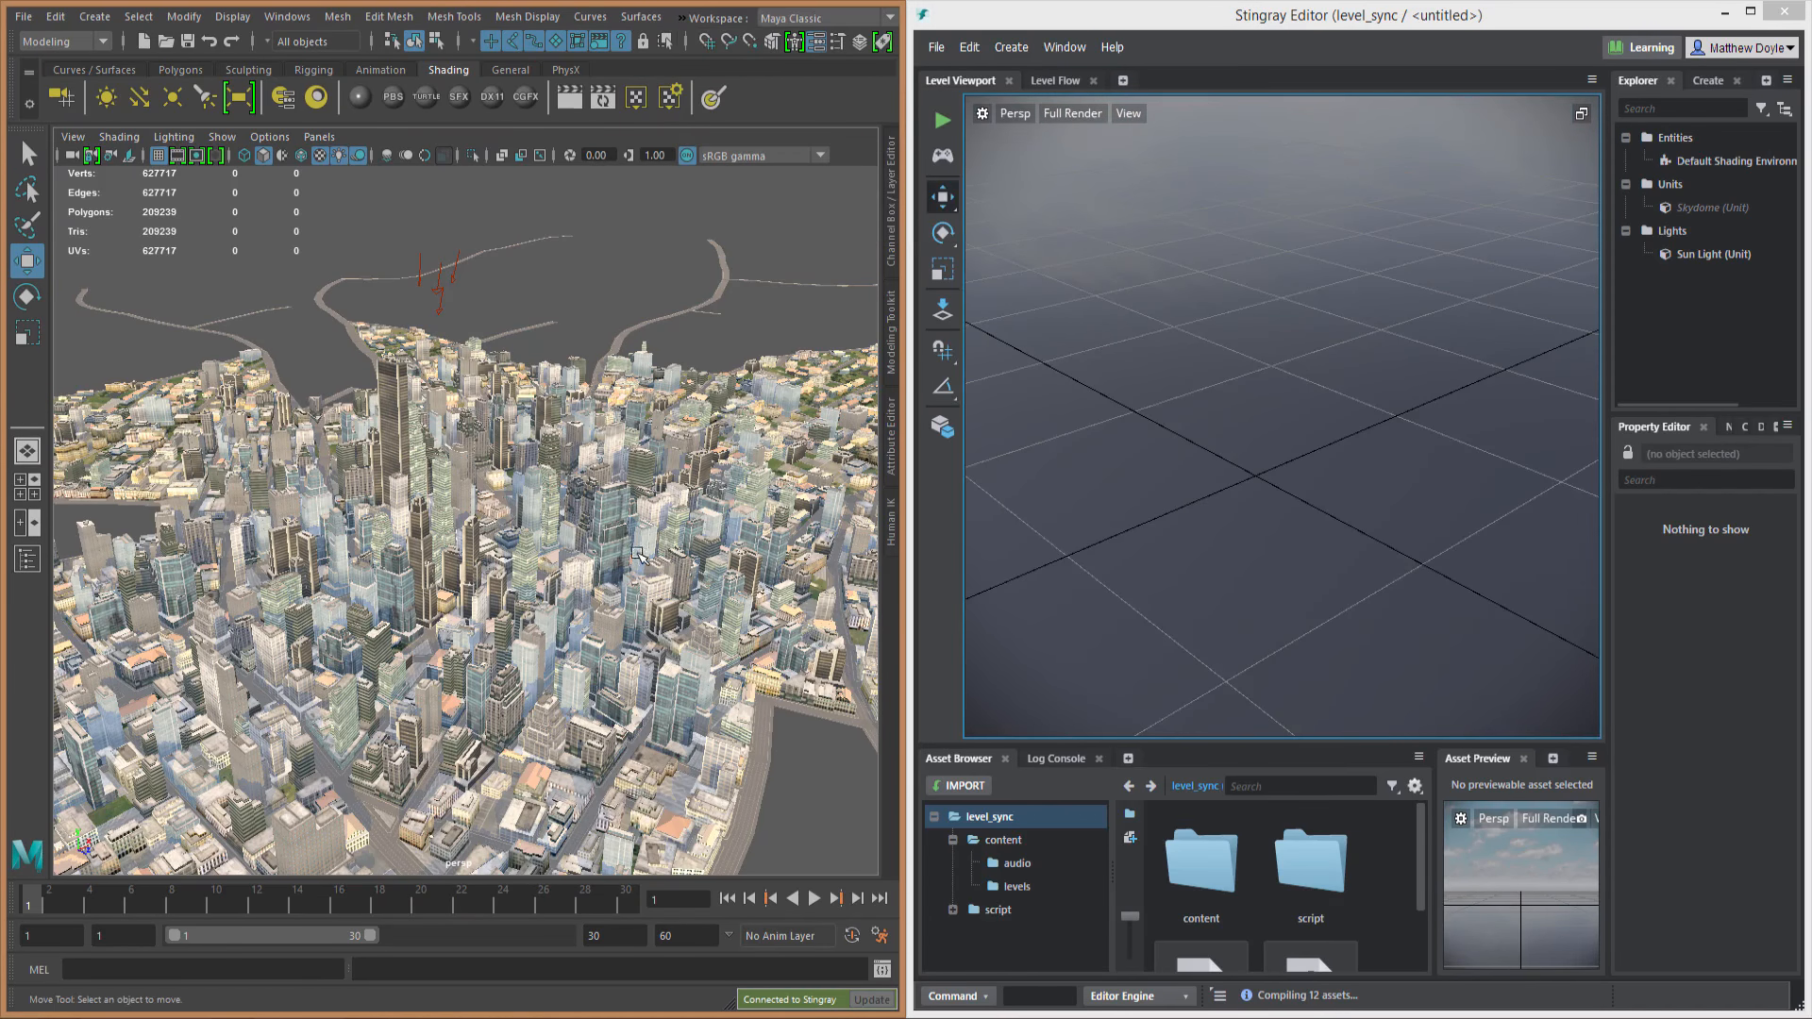
{"action": "left_click_drag", "start_coordinate": [638, 557], "coordinate": [533, 530], "text": "alt"}
{"action": "mouse_move", "coordinate": [623, 566]}
{"action": "left_mouse_down", "text": "alt"}
{"action": "mouse_move", "coordinate": [442, 532]}
{"action": "mouse_move", "coordinate": [644, 567]}
{"action": "mouse_move", "coordinate": [595, 555]}
{"action": "mouse_move", "coordinate": [637, 549]}
{"action": "left_mouse_up", "text": "alt"}
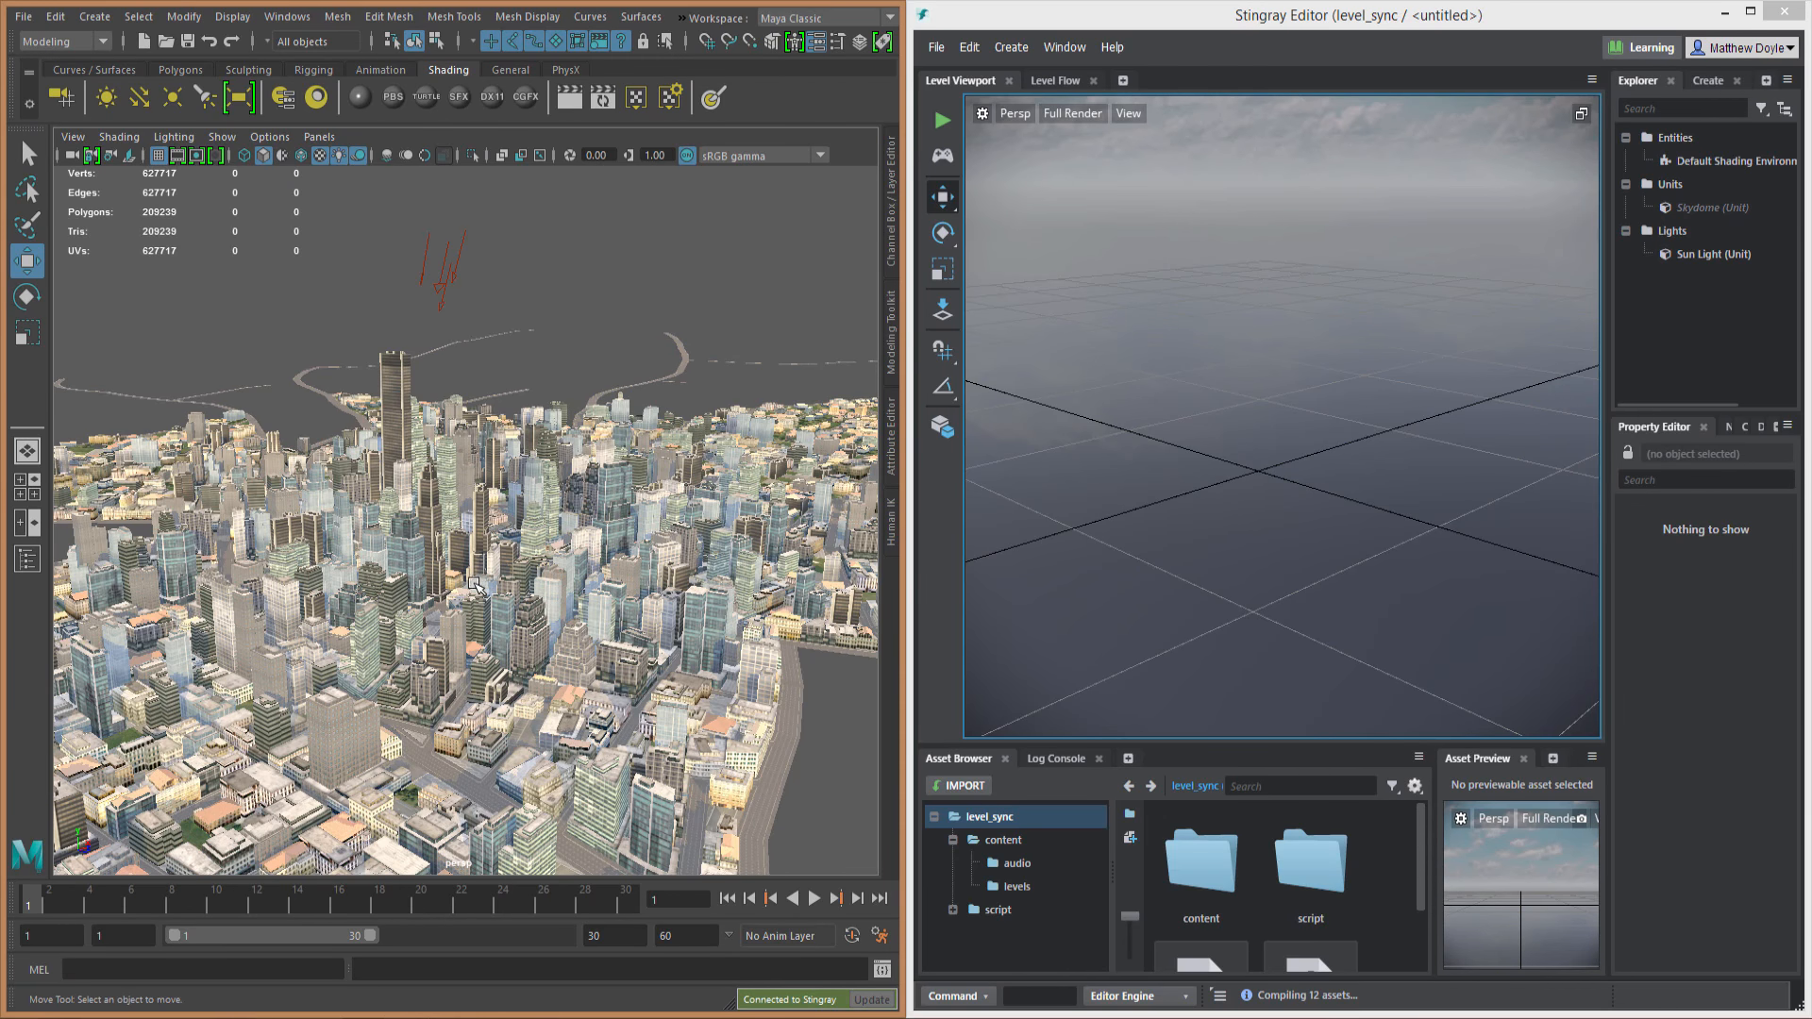
Step: Select several buildings in the city one after another to examine how they are grouped, and clear the selection
{"action": "left_click", "coordinate": [507, 583]}
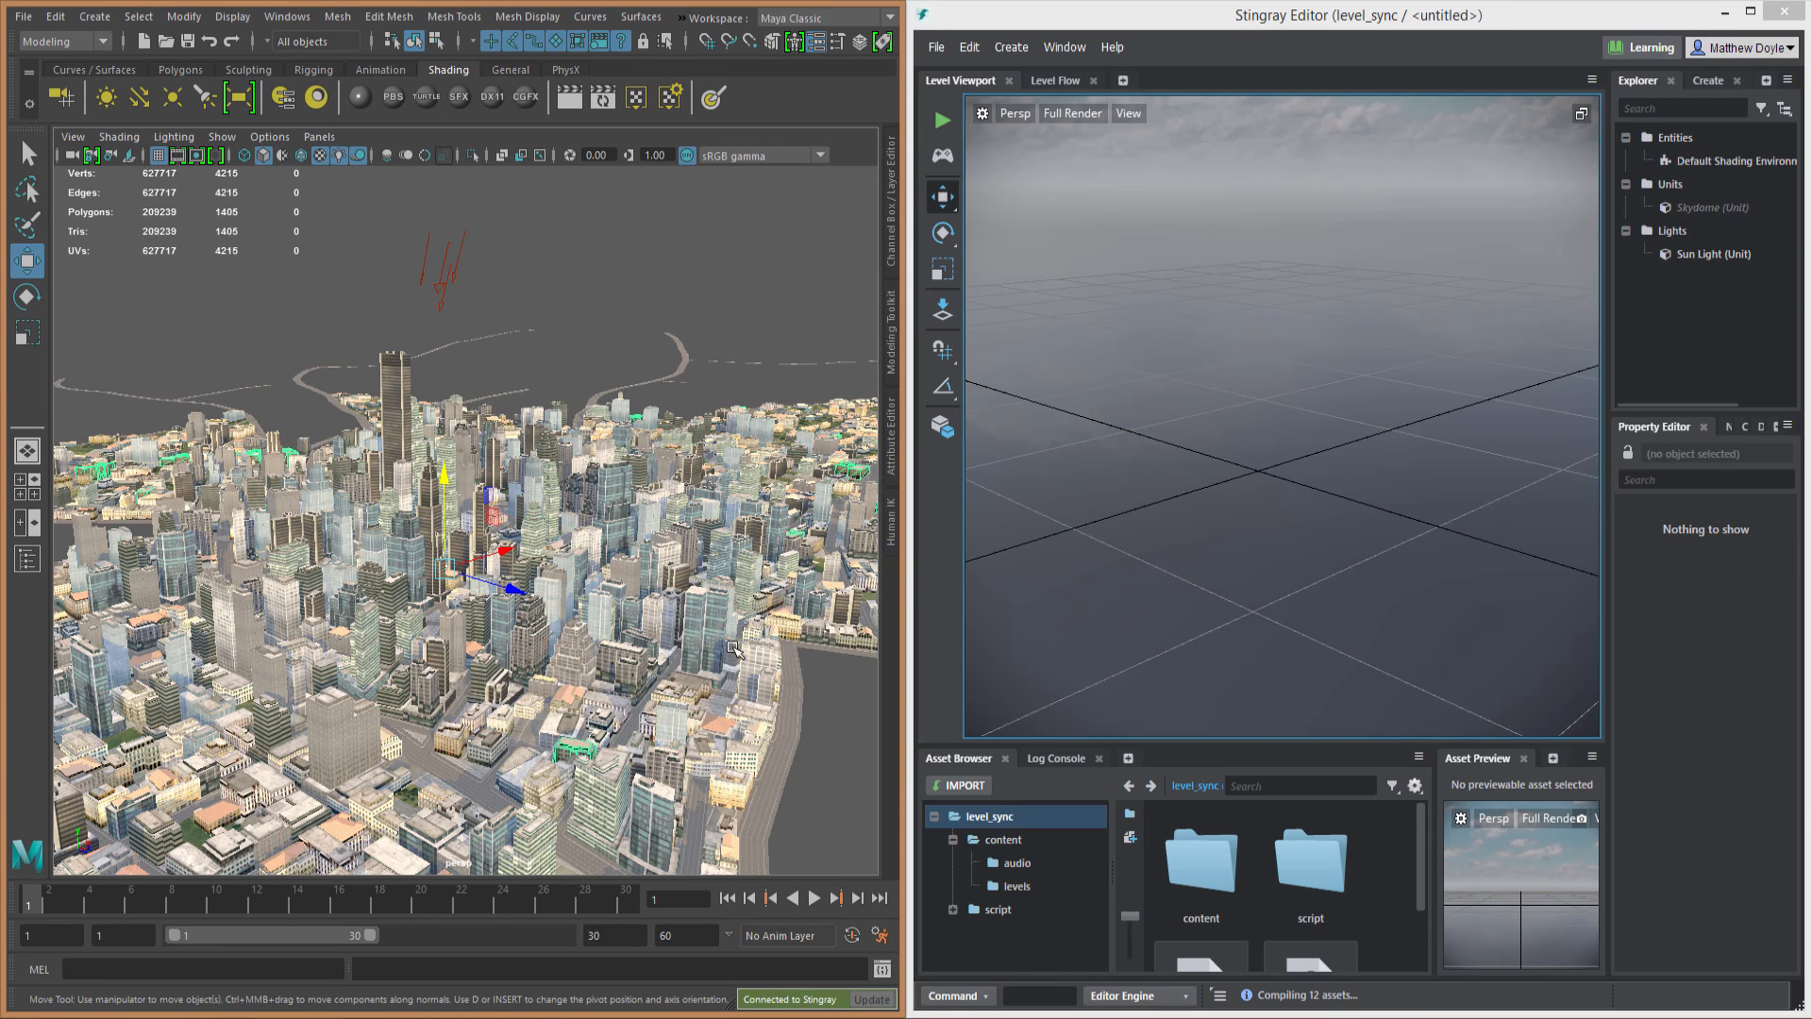
{"action": "left_click", "coordinate": [699, 627]}
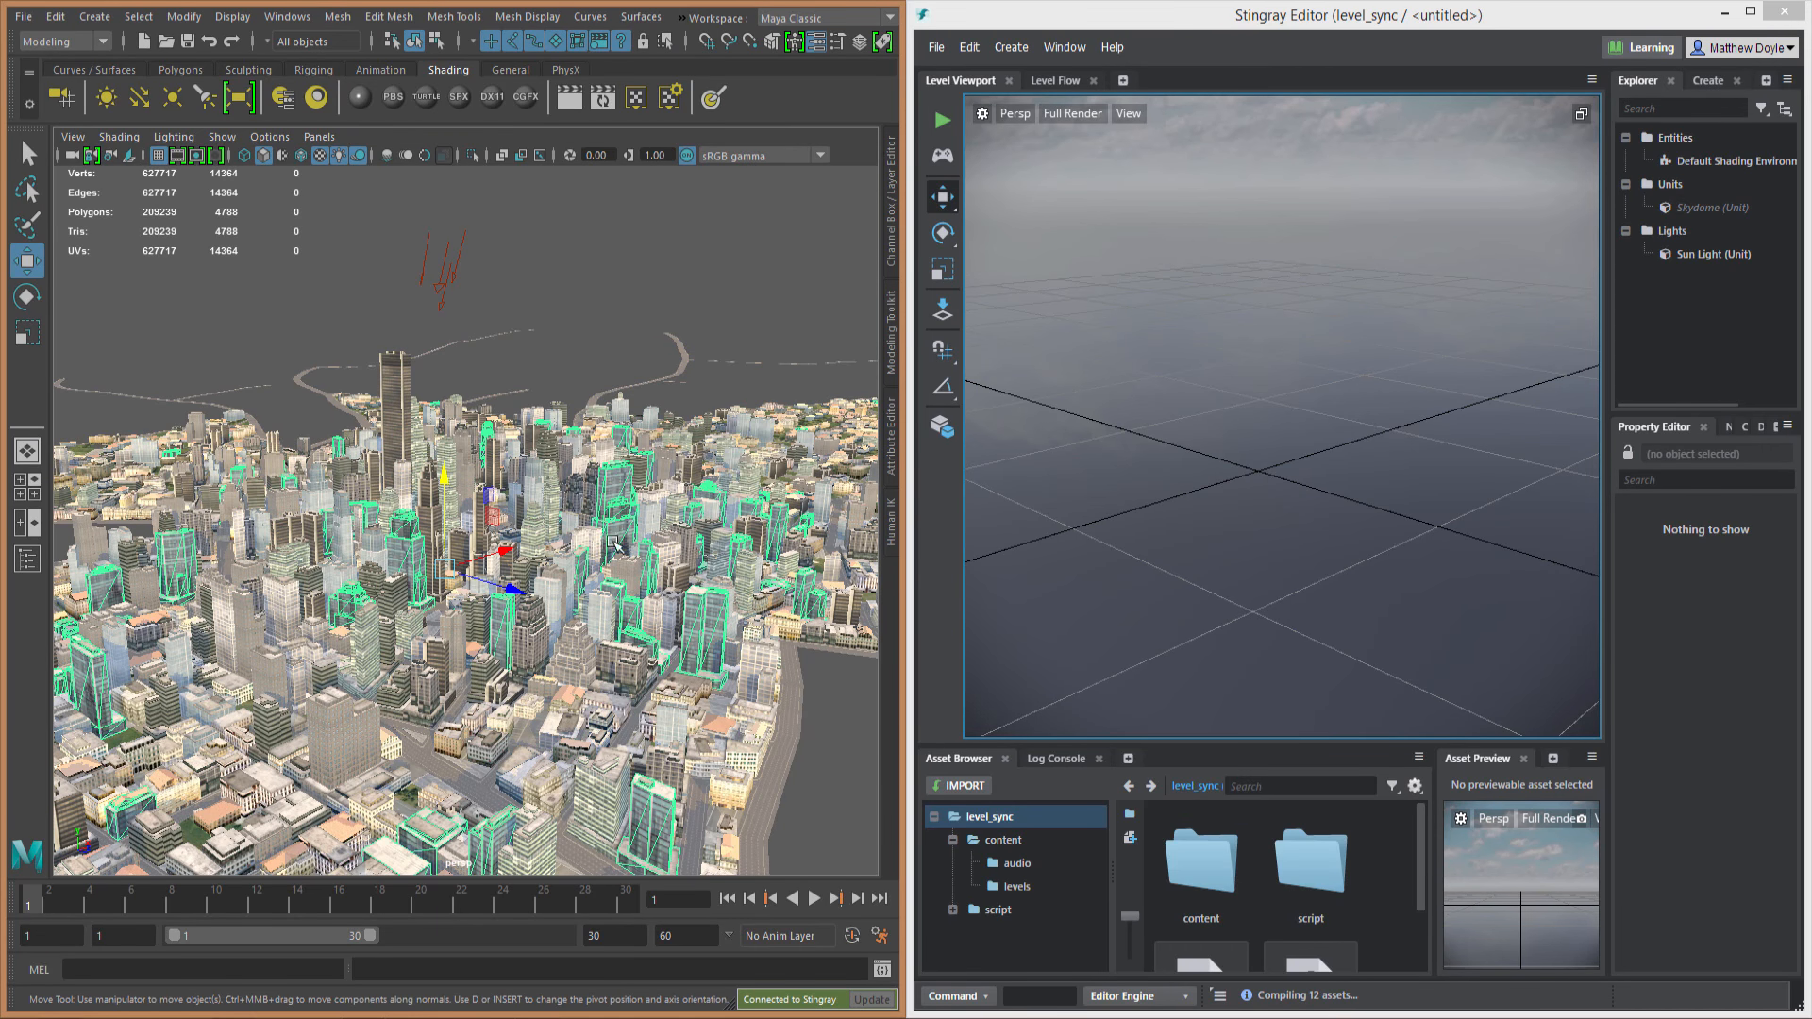
{"action": "left_click", "coordinate": [781, 665]}
{"action": "left_click", "coordinate": [589, 532]}
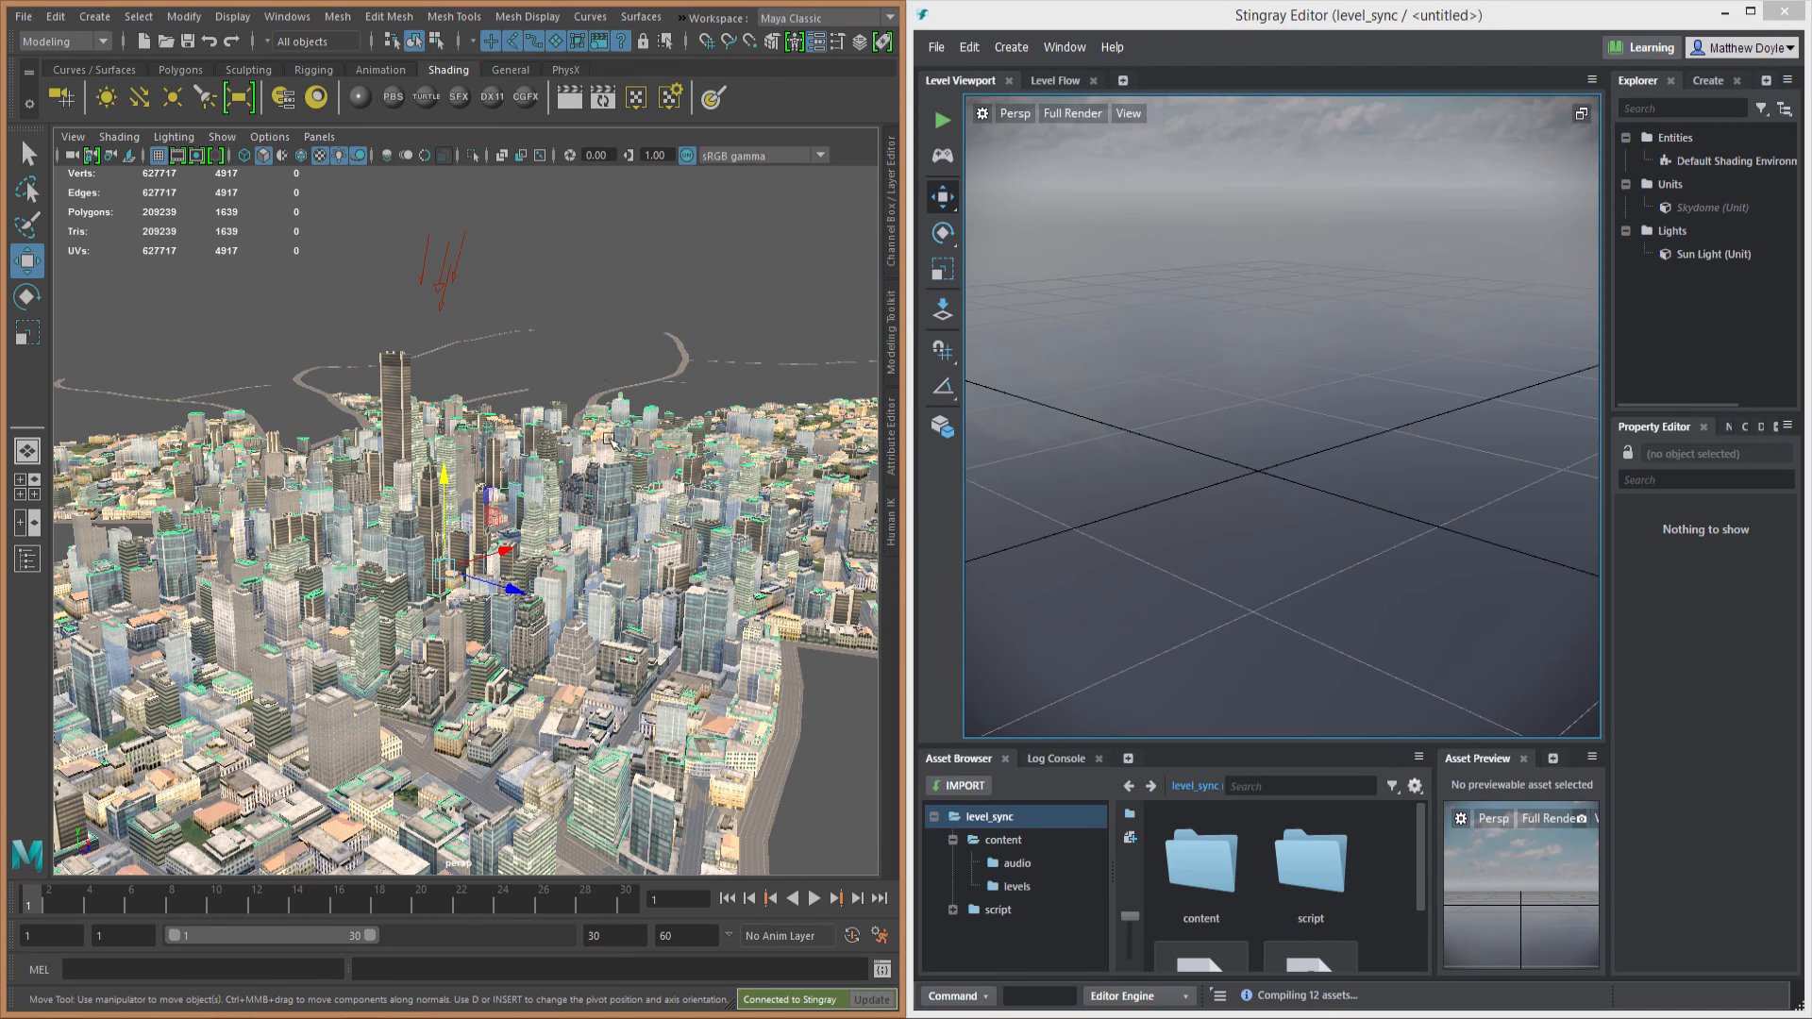
{"action": "left_click", "coordinate": [602, 311]}
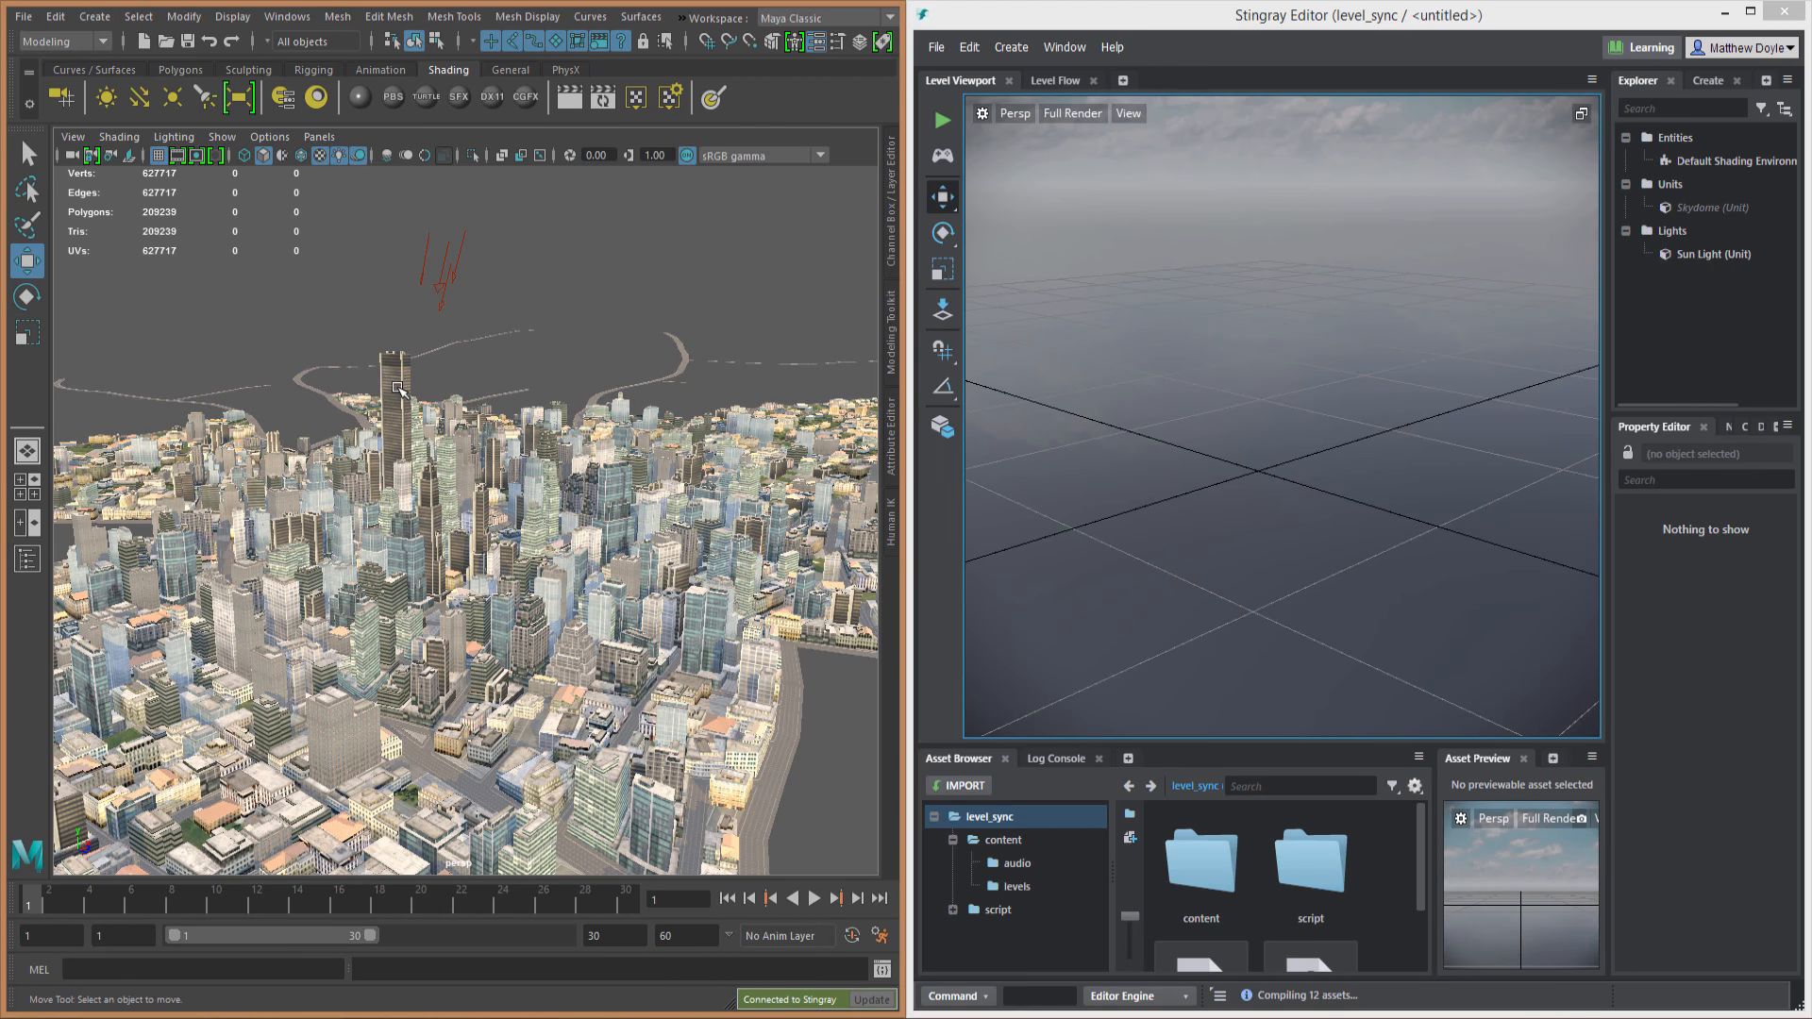
Step: Select the tallest tower's building group and set its engine resource target folder to content/models/level1
{"action": "left_click", "coordinate": [398, 389]}
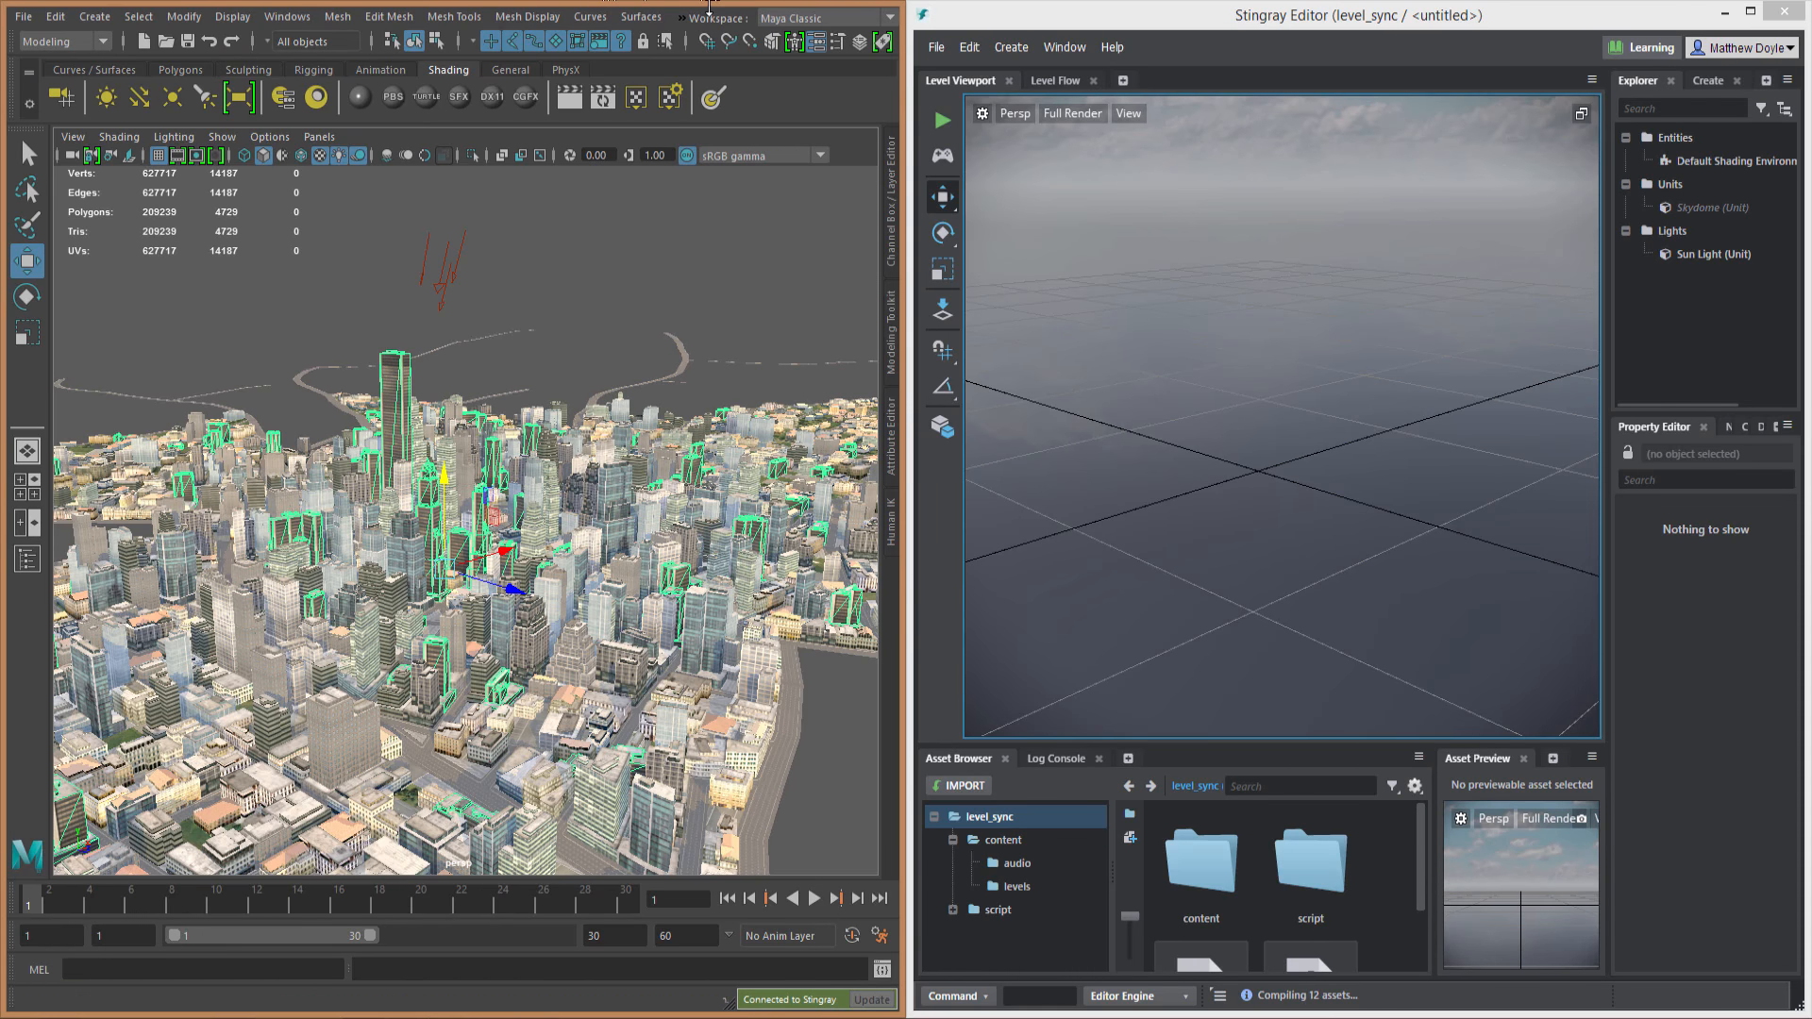
{"action": "left_click", "coordinate": [681, 18]}
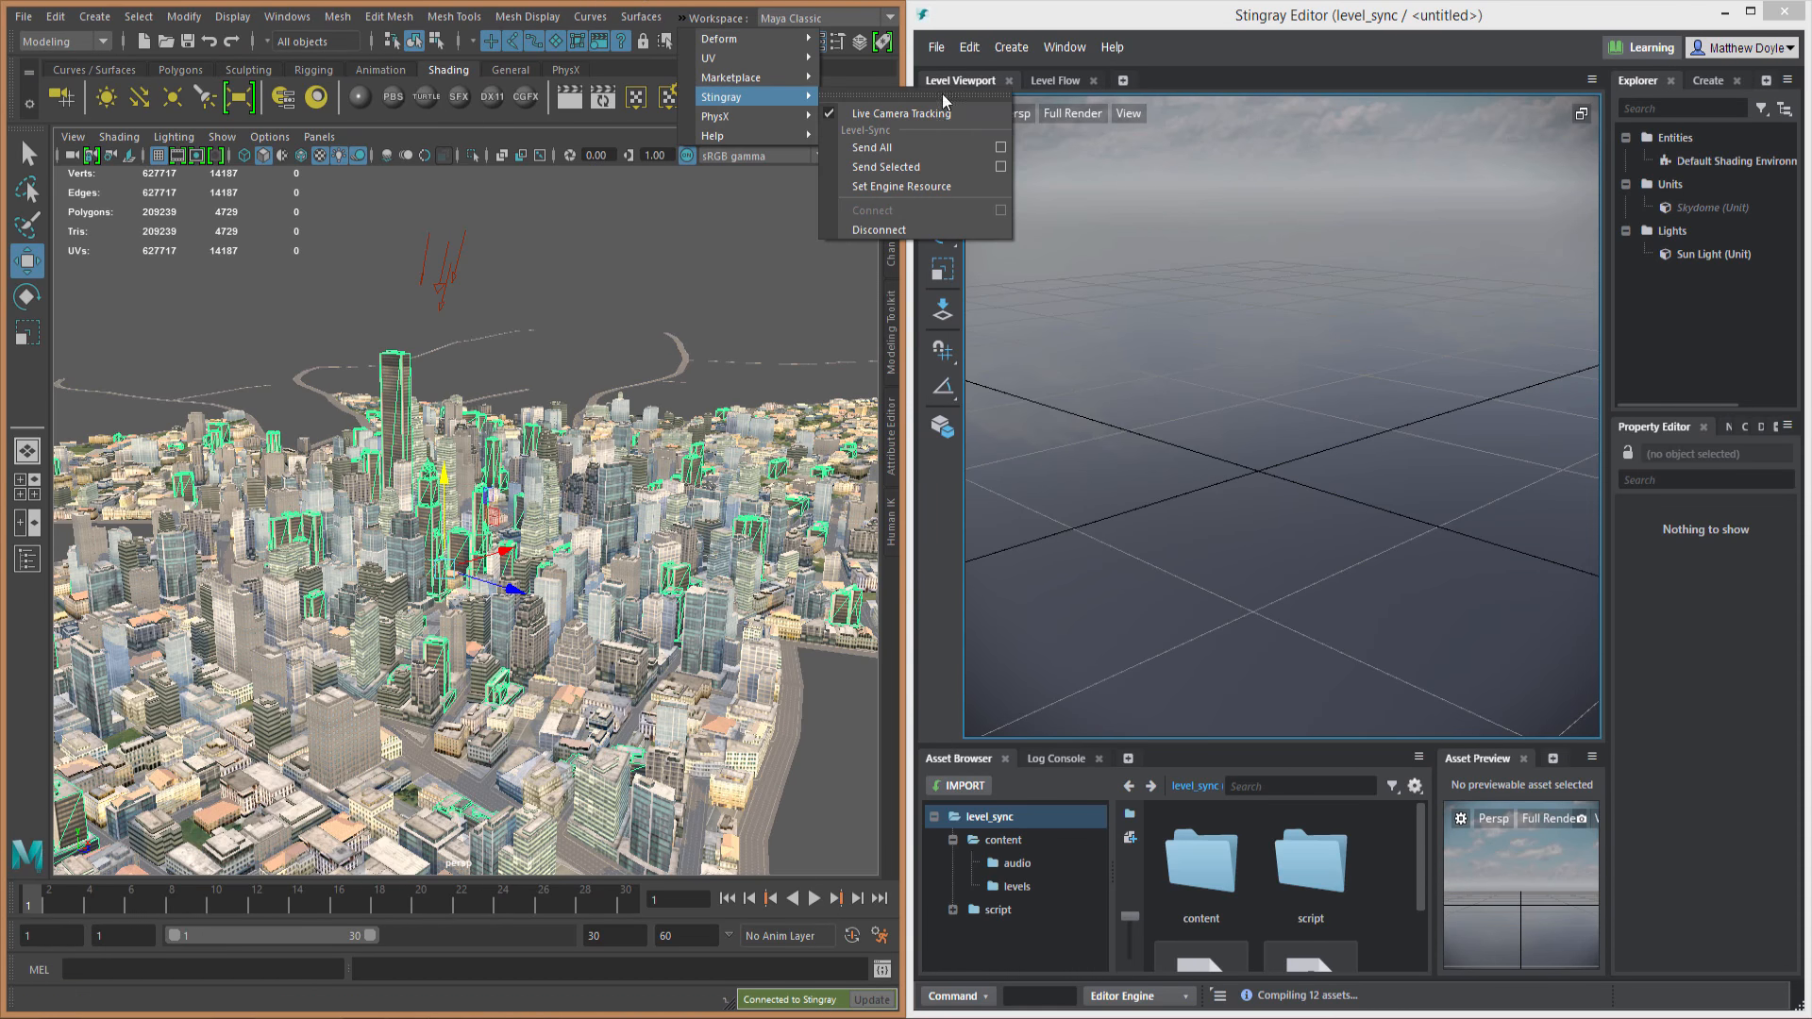
{"action": "left_click", "coordinate": [917, 186]}
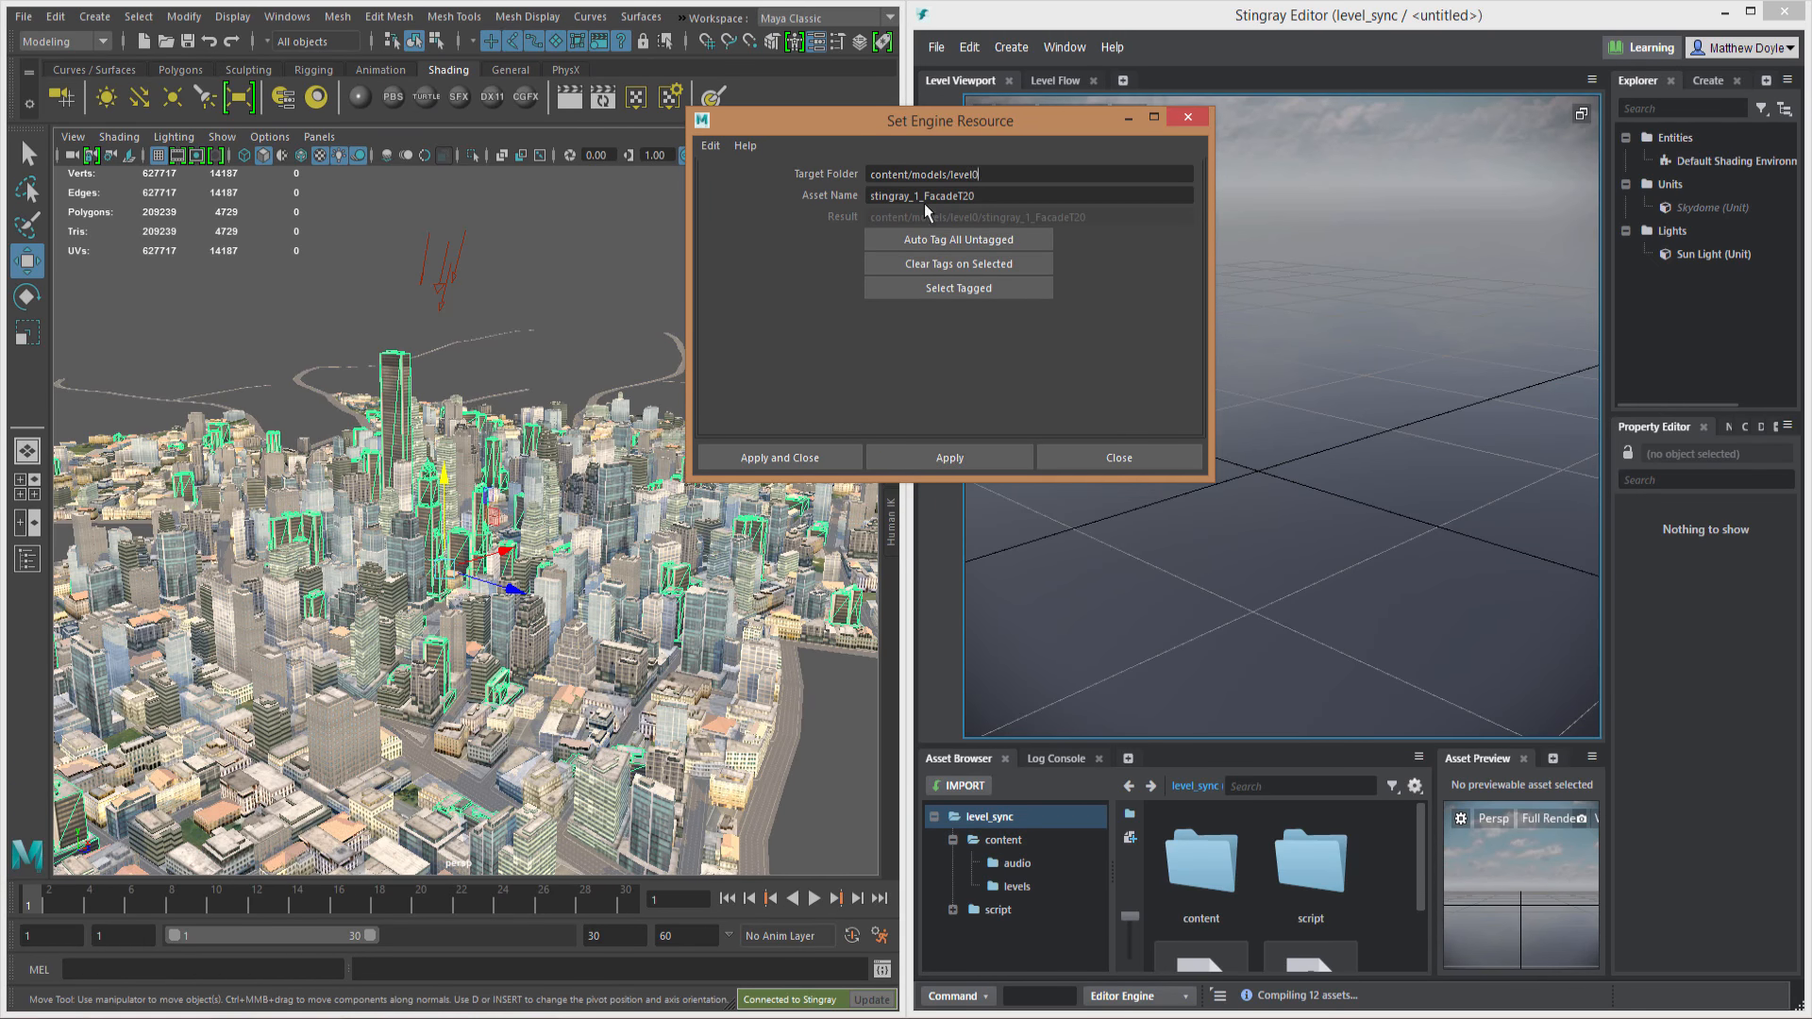
{"action": "left_click_drag", "start_coordinate": [1019, 175], "coordinate": [916, 196]}
{"action": "key", "text": "BackSpace"}
{"action": "key", "text": "BackSpace"}
{"action": "key", "text": "BackSpace"}
{"action": "key", "text": "BackSpace"}
{"action": "key", "text": "BackSpace"}
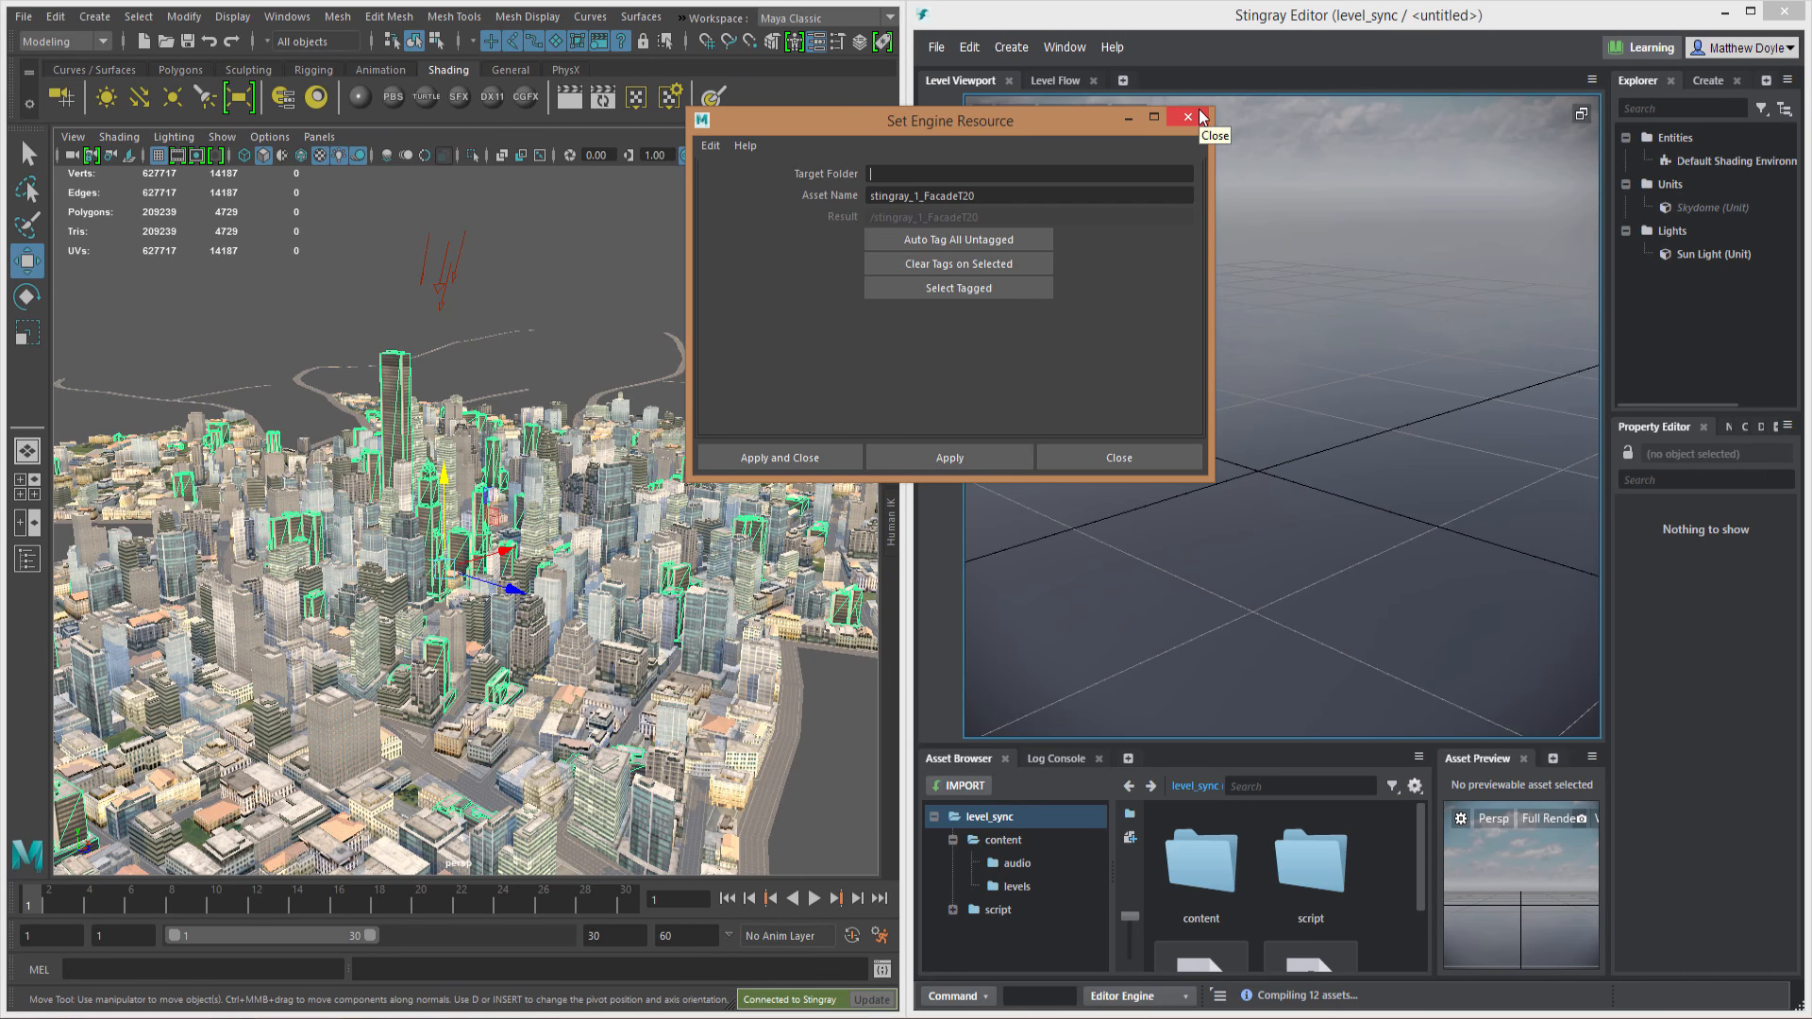
{"action": "type", "text": "tent/models/level1"}
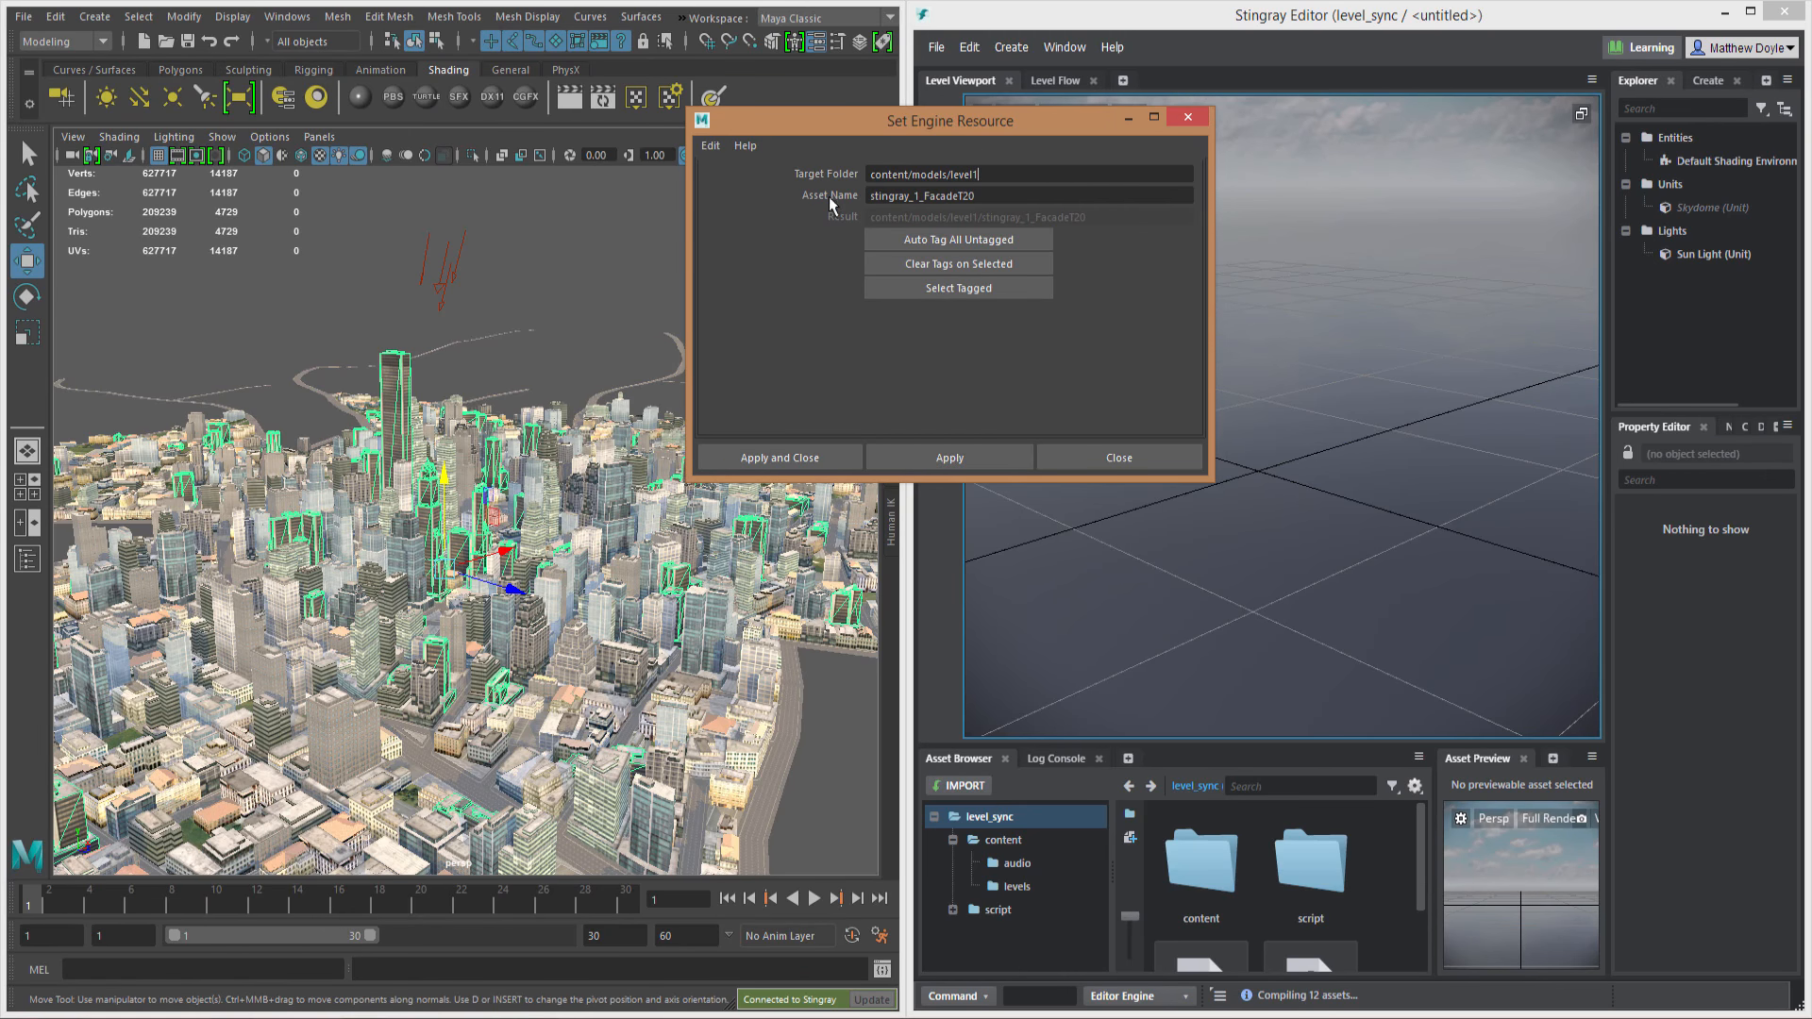
Step: Apply the engine resource tag to the tallest tower's building group and display its Engine Resource extra attribute
{"action": "left_click_drag", "start_coordinate": [981, 196], "coordinate": [852, 199]}
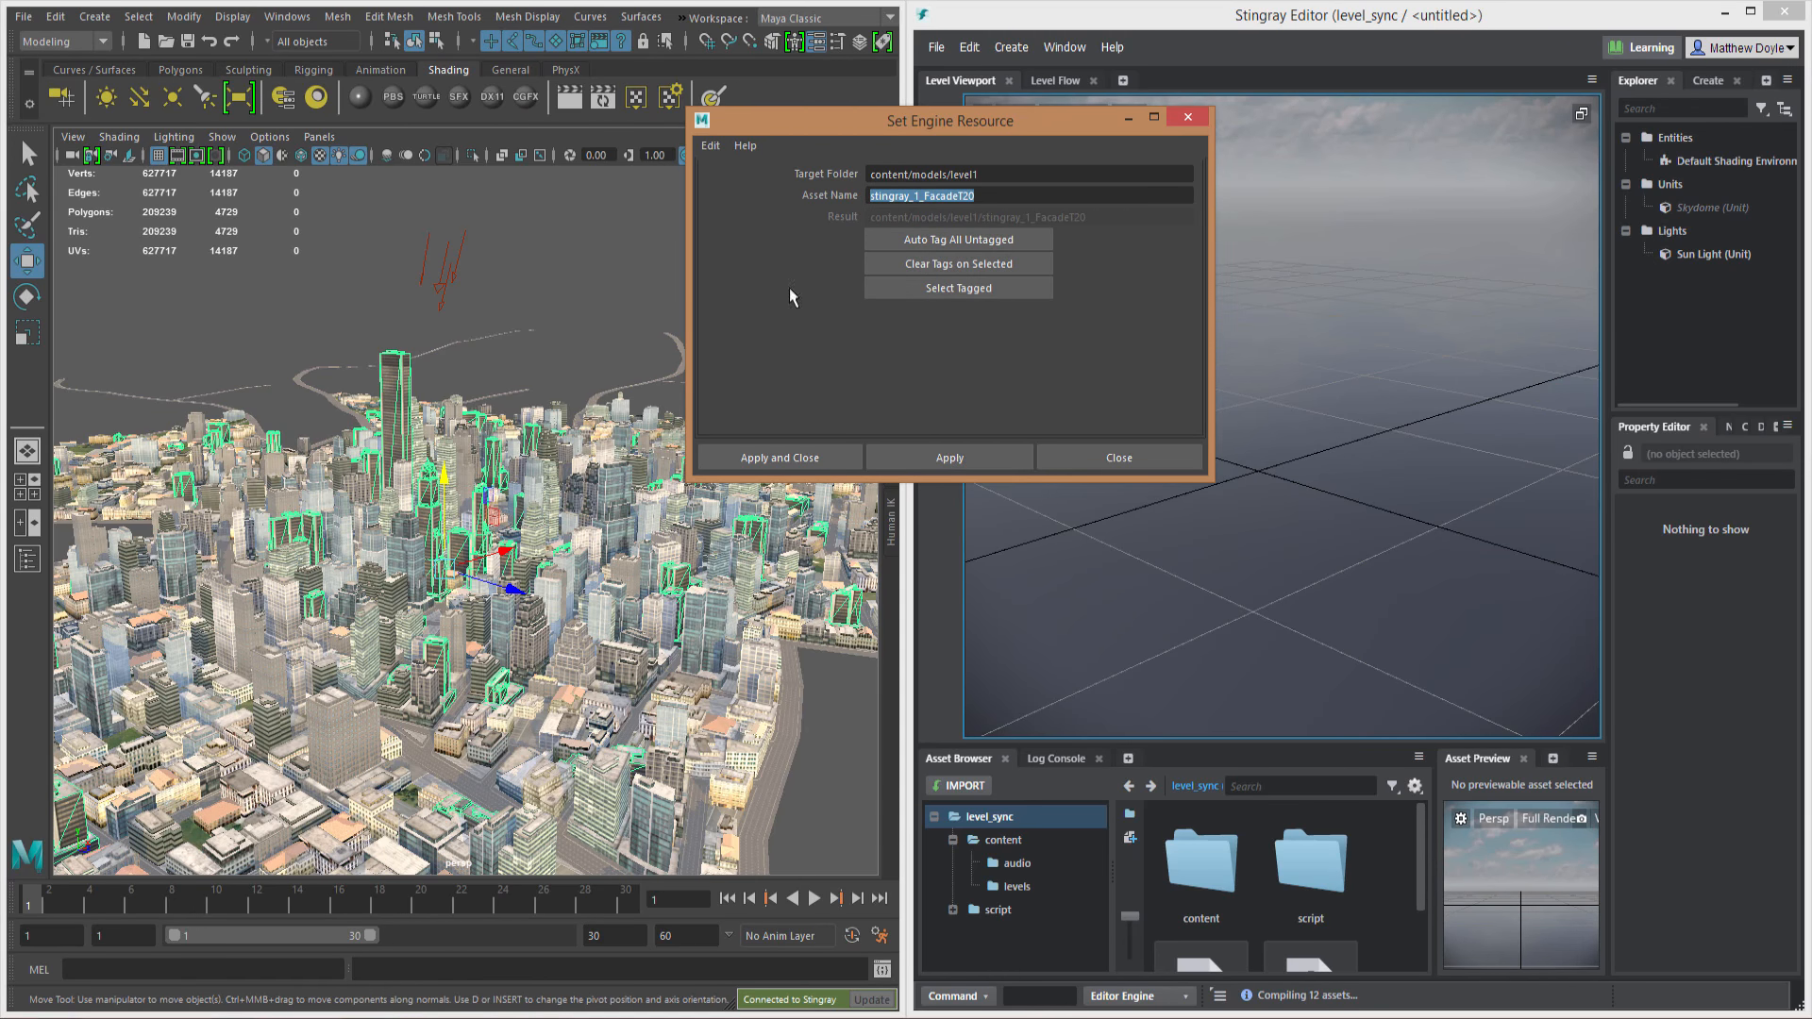
{"action": "left_click", "coordinate": [948, 290]}
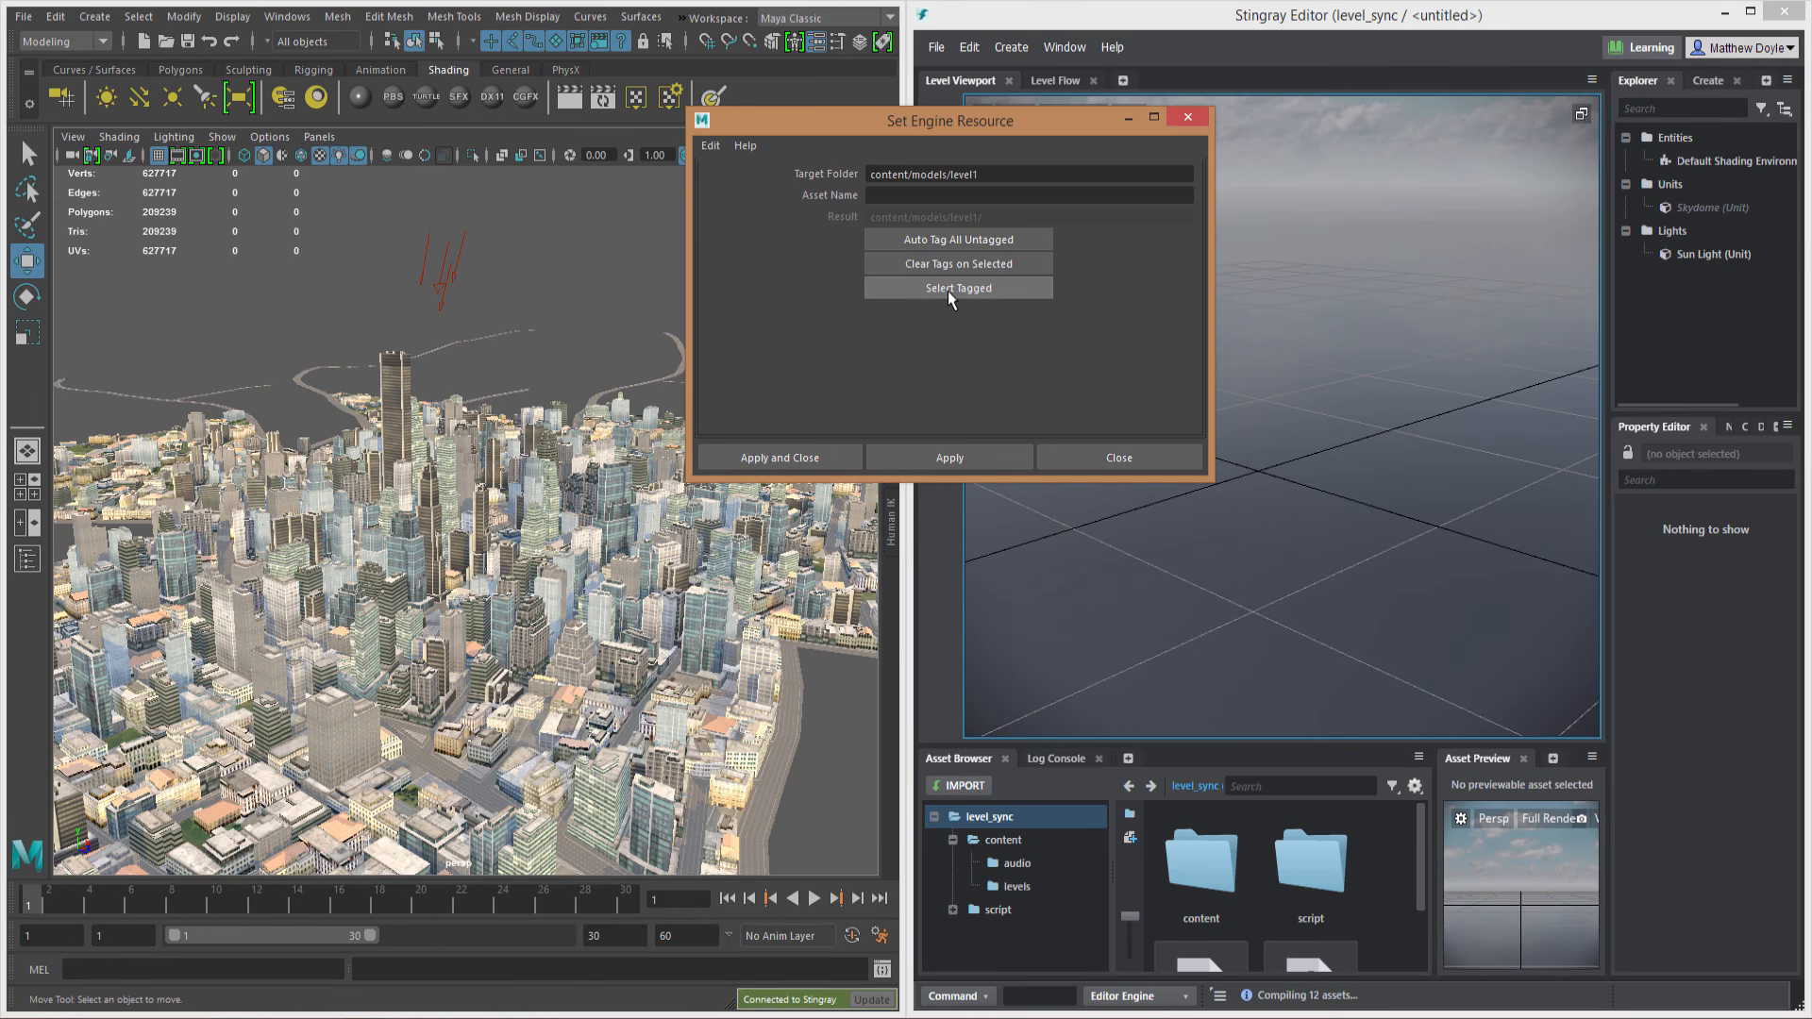
{"action": "left_click", "coordinate": [404, 359]}
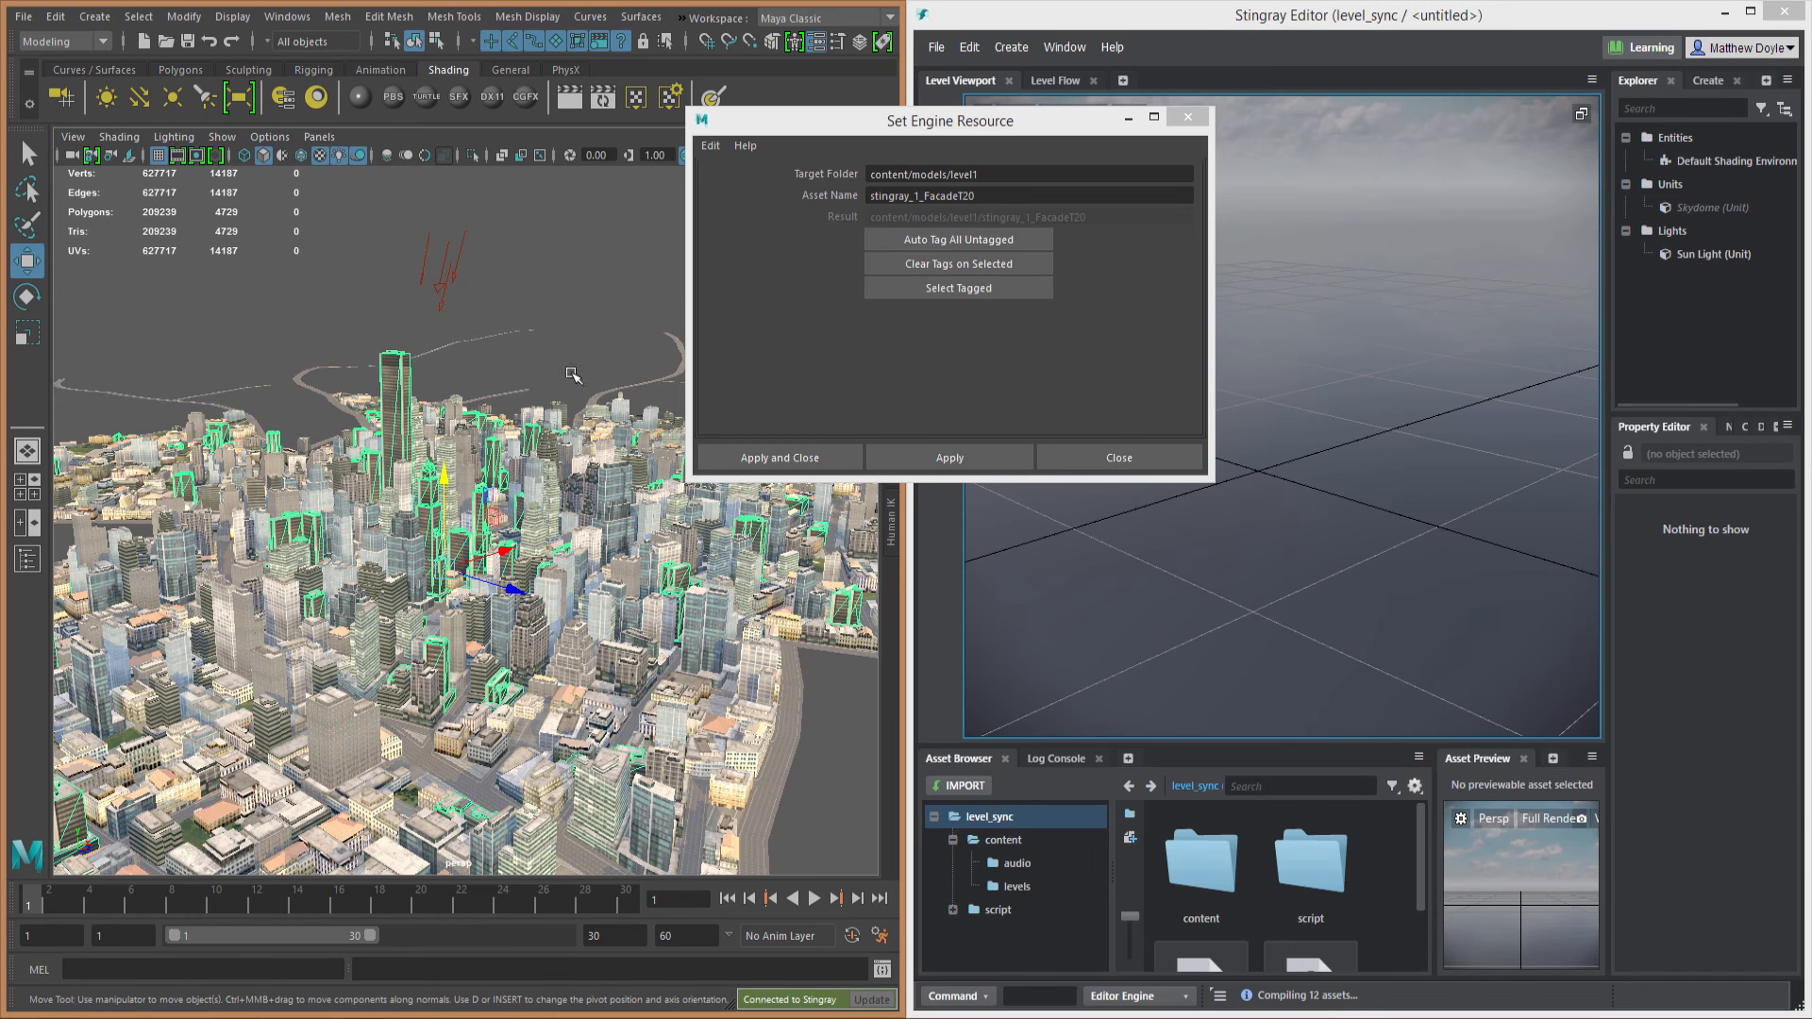
{"action": "left_click", "coordinate": [796, 457]}
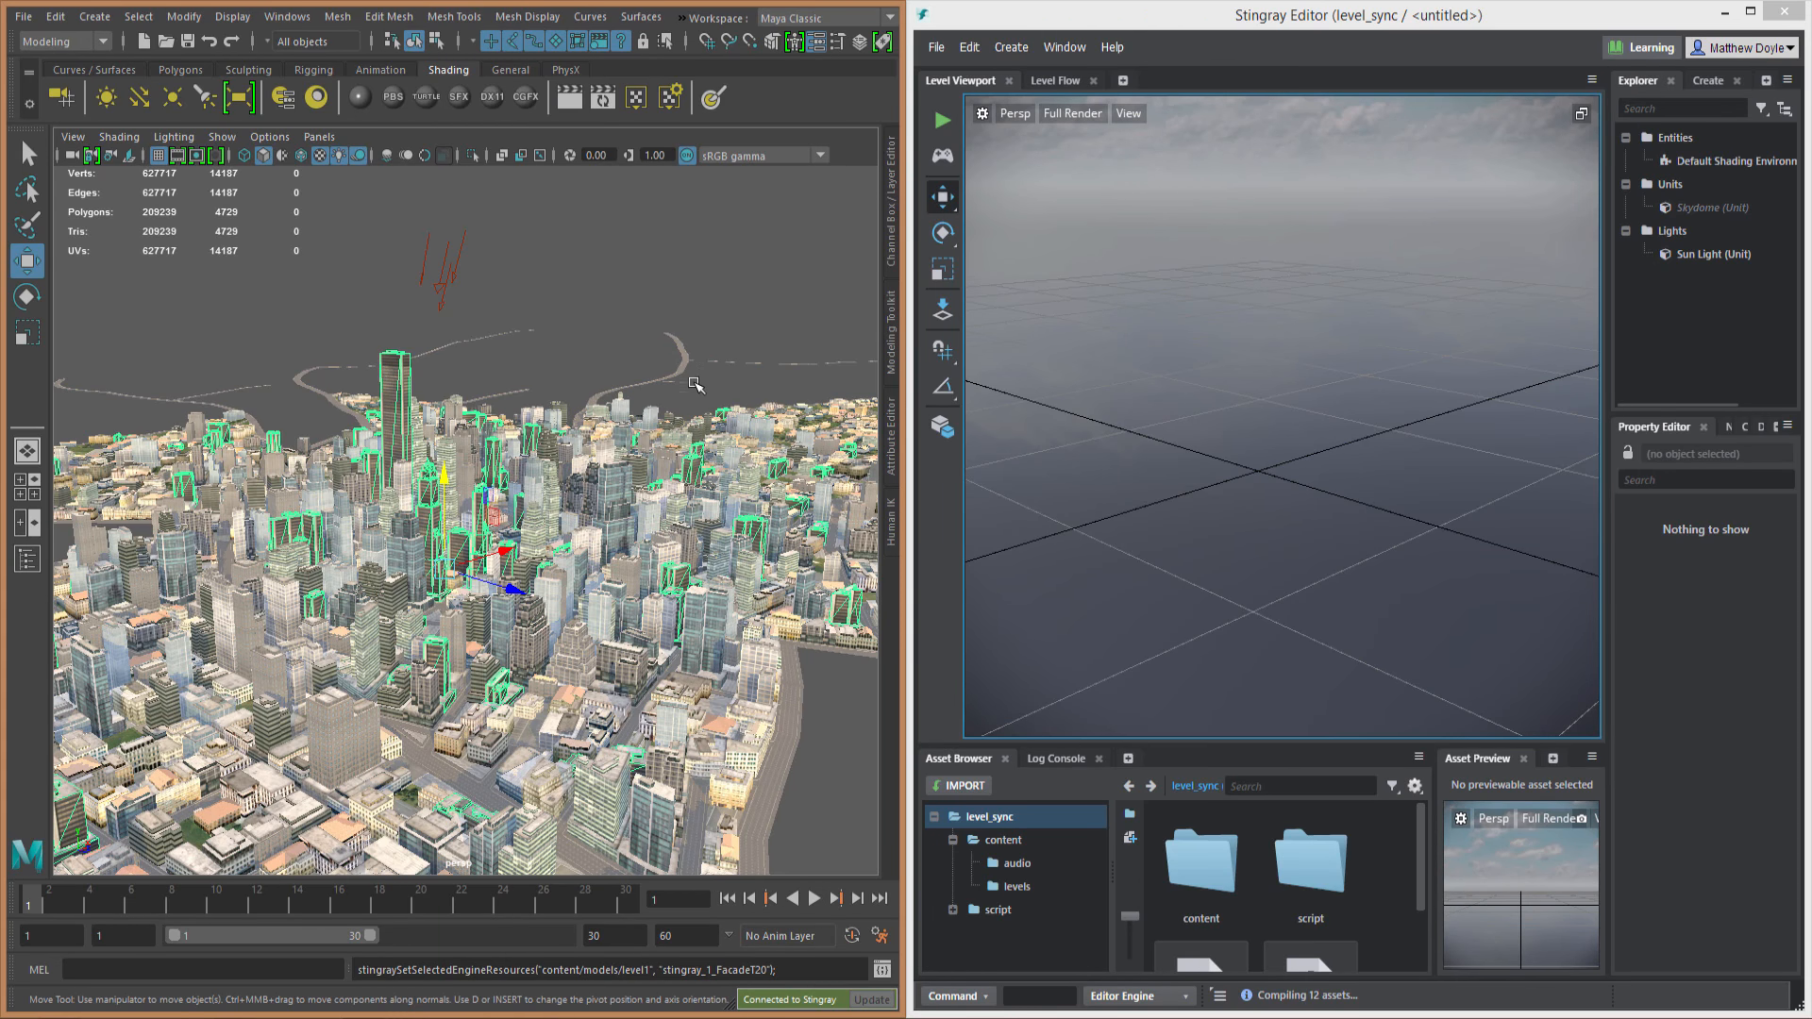
{"action": "left_click", "coordinate": [895, 426]}
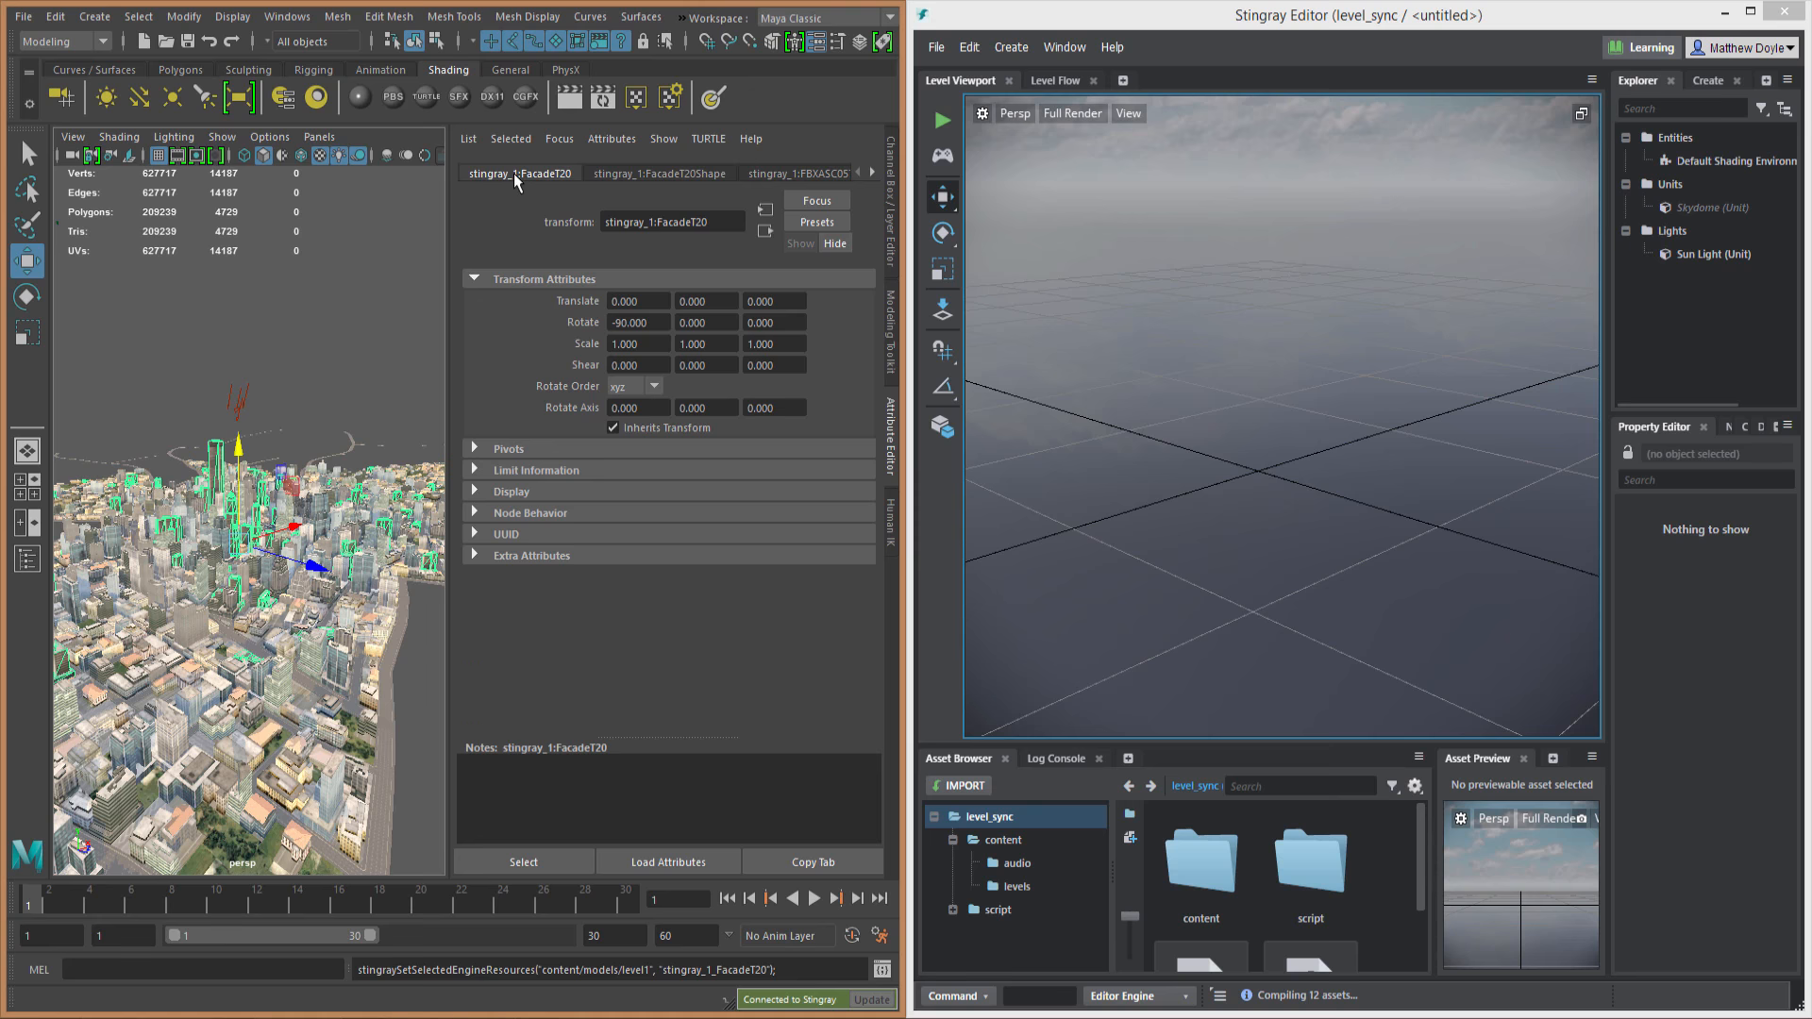
{"action": "left_click", "coordinate": [547, 557]}
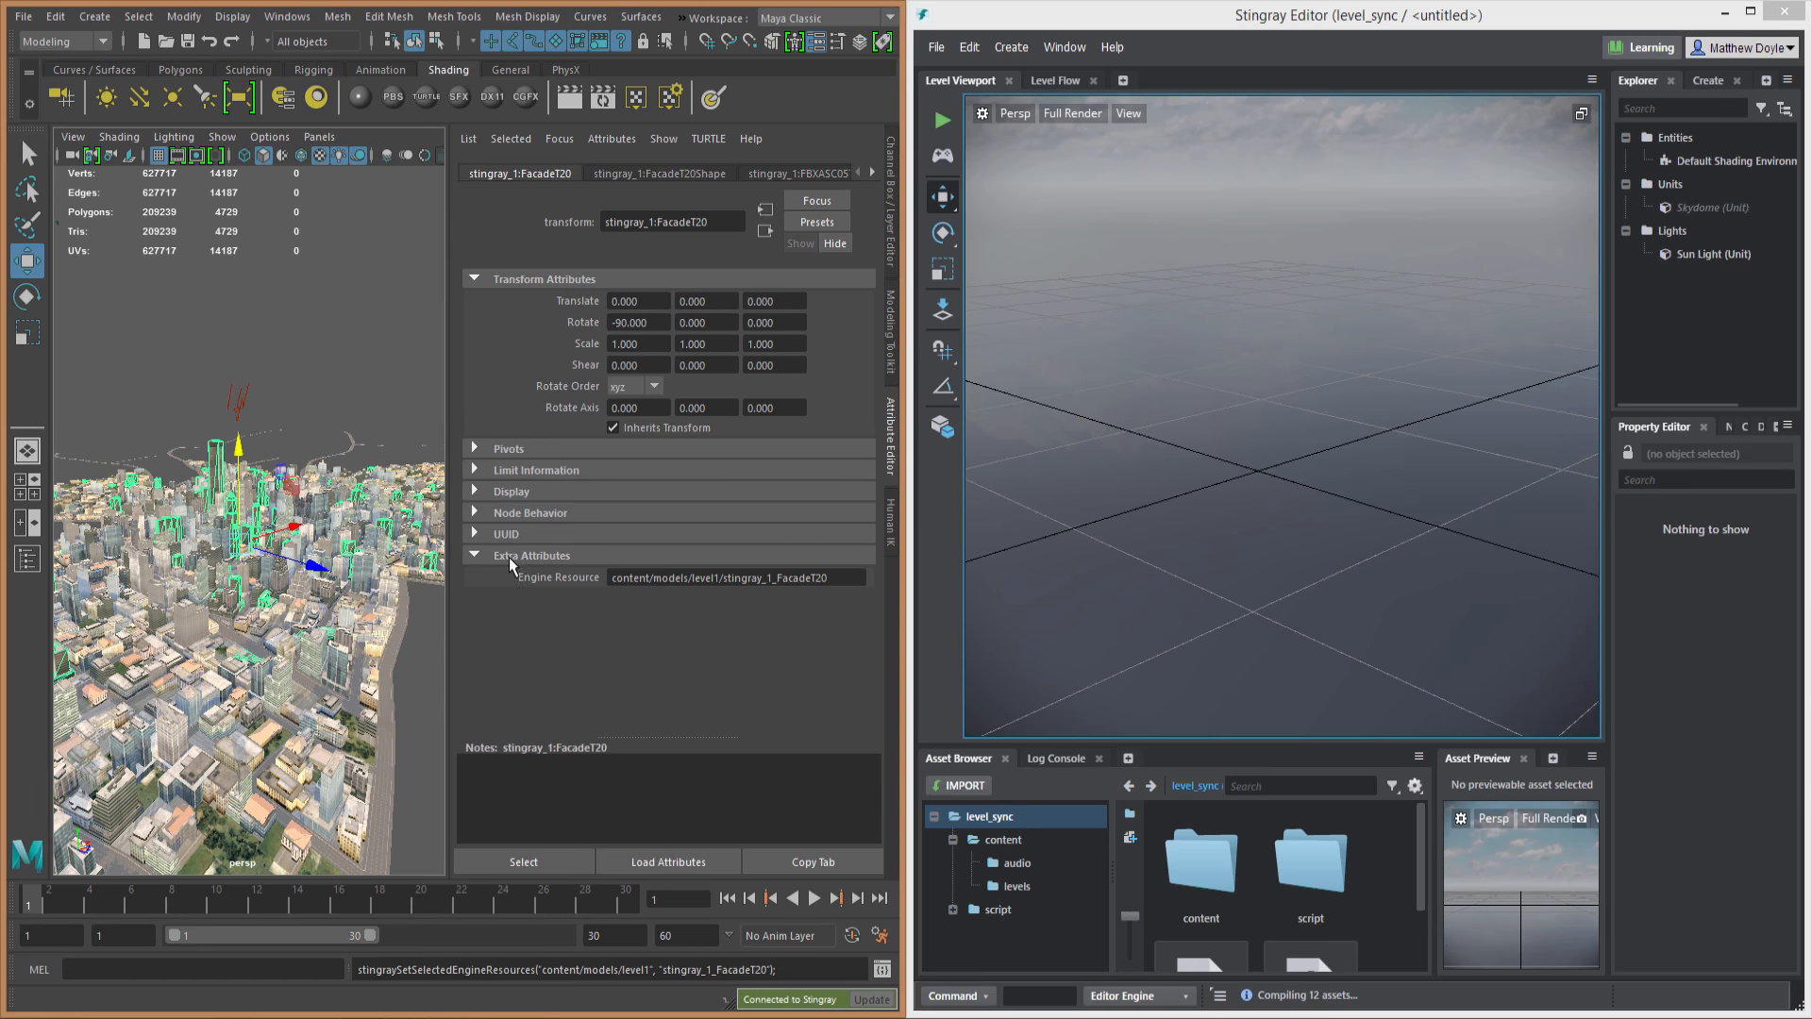
Step: Send the selected building group to the Stingray level with Auto Tag and Send Missing Assets enabled
{"action": "left_click", "coordinate": [682, 16]}
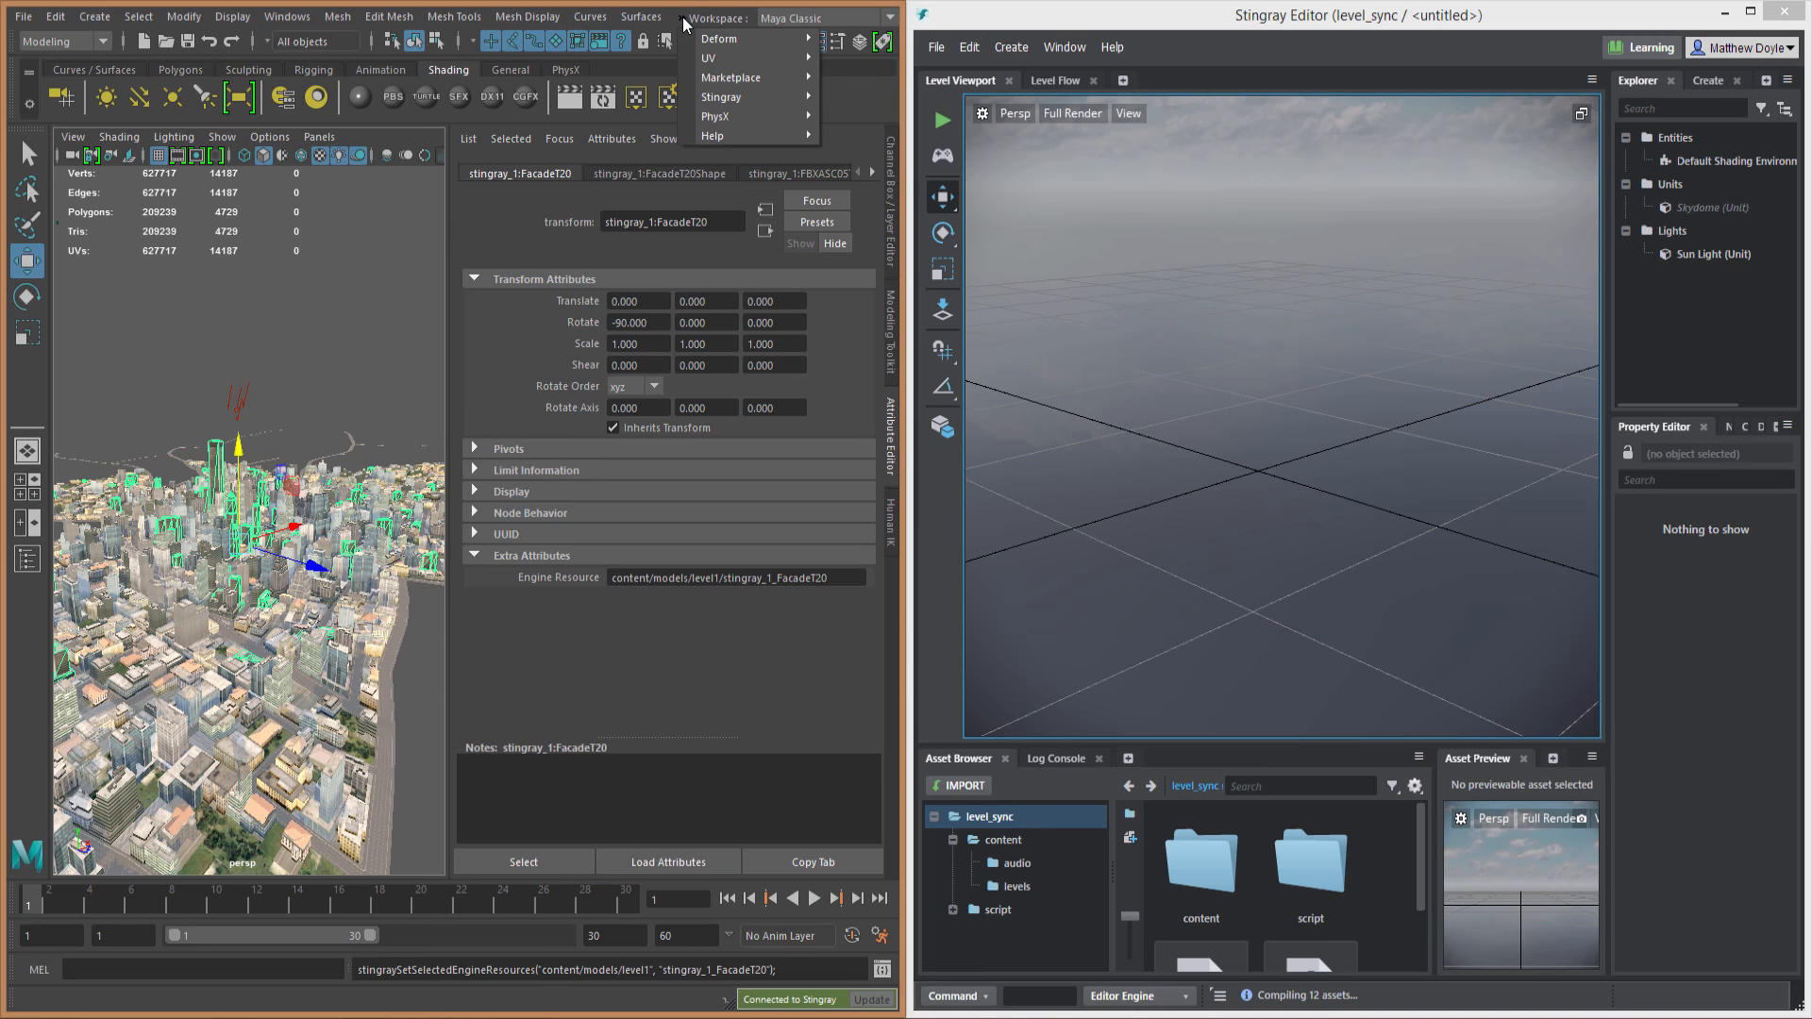
{"action": "mouse_move", "coordinate": [707, 98]}
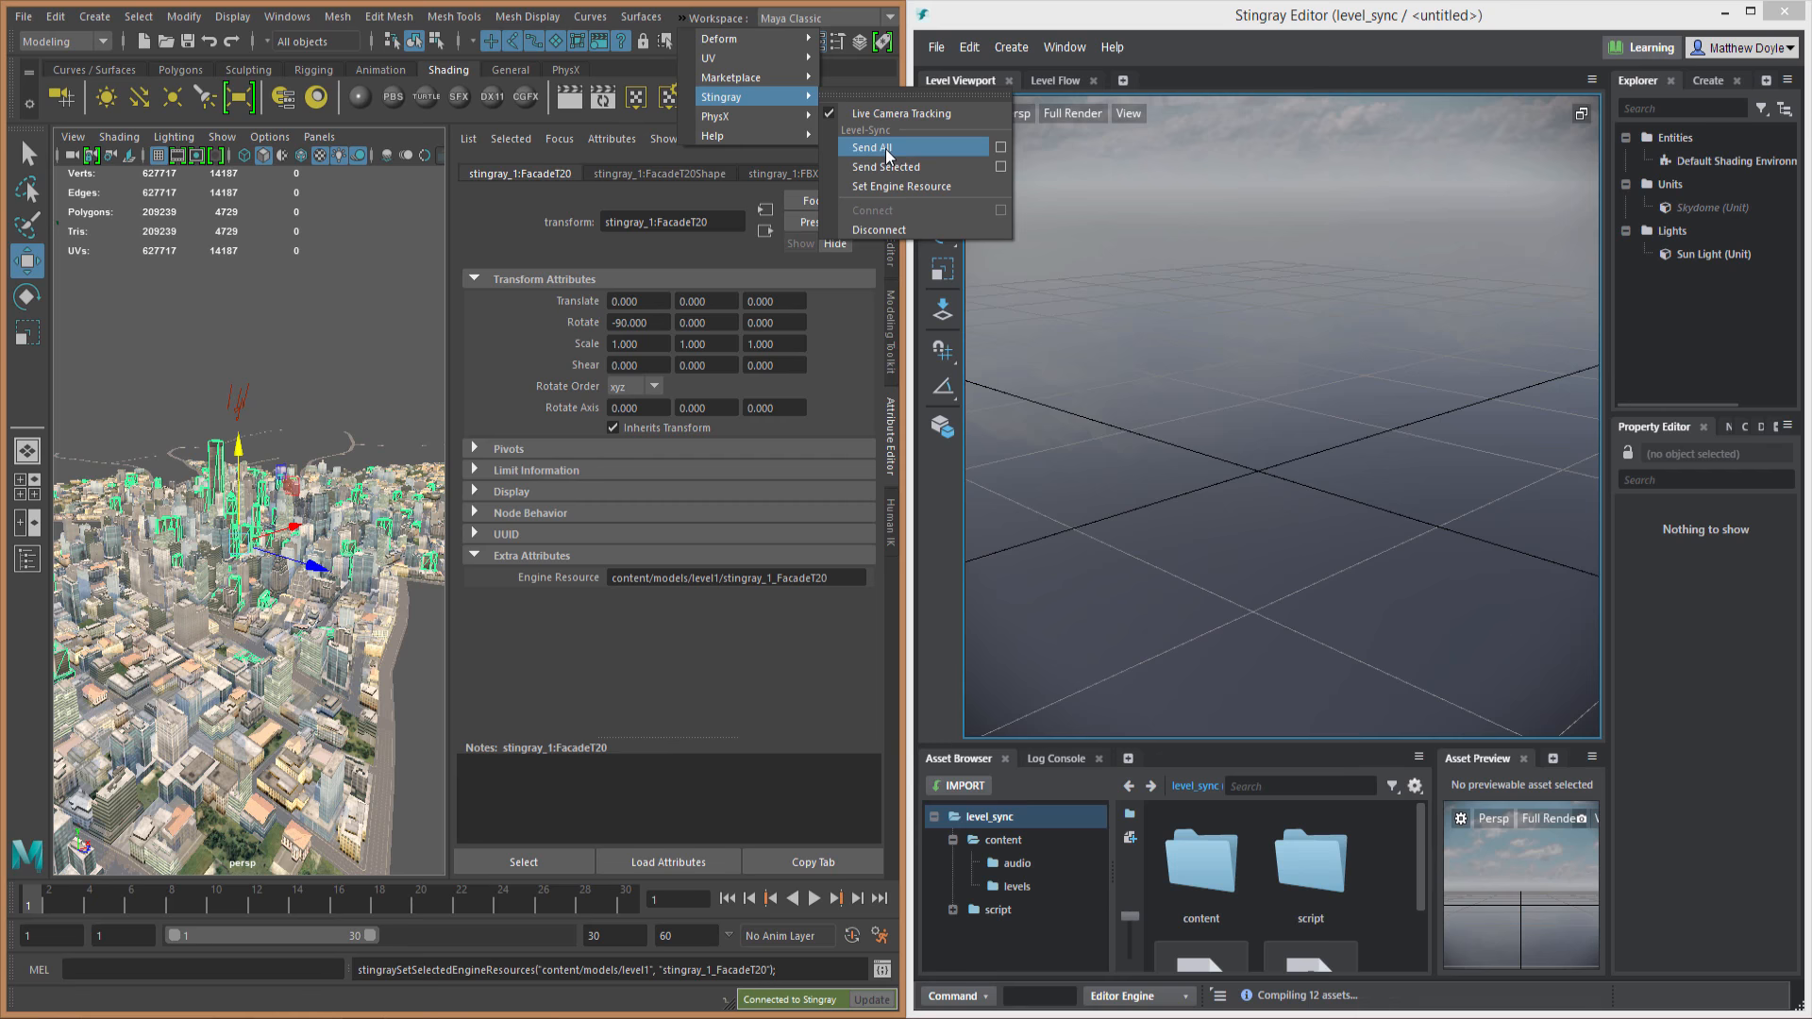
{"action": "left_click", "coordinate": [1000, 167]}
{"action": "left_click_drag", "start_coordinate": [994, 123], "coordinate": [697, 245]}
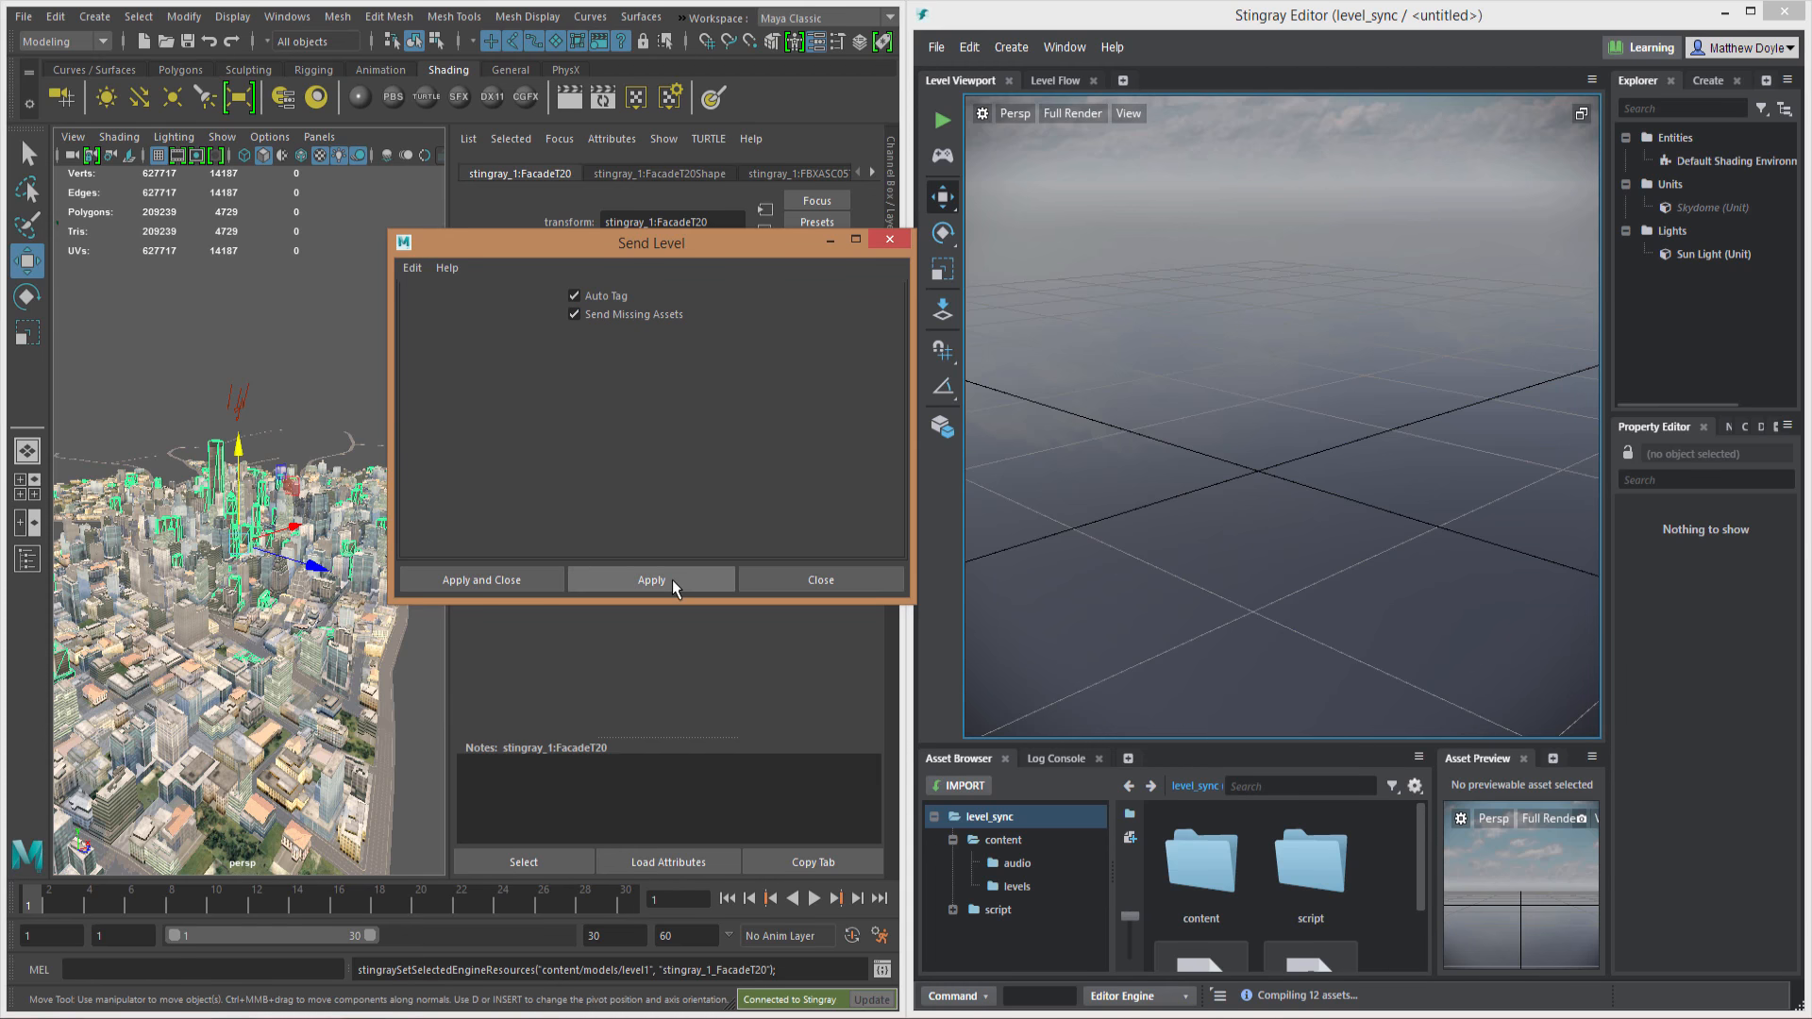
{"action": "left_click", "coordinate": [490, 586]}
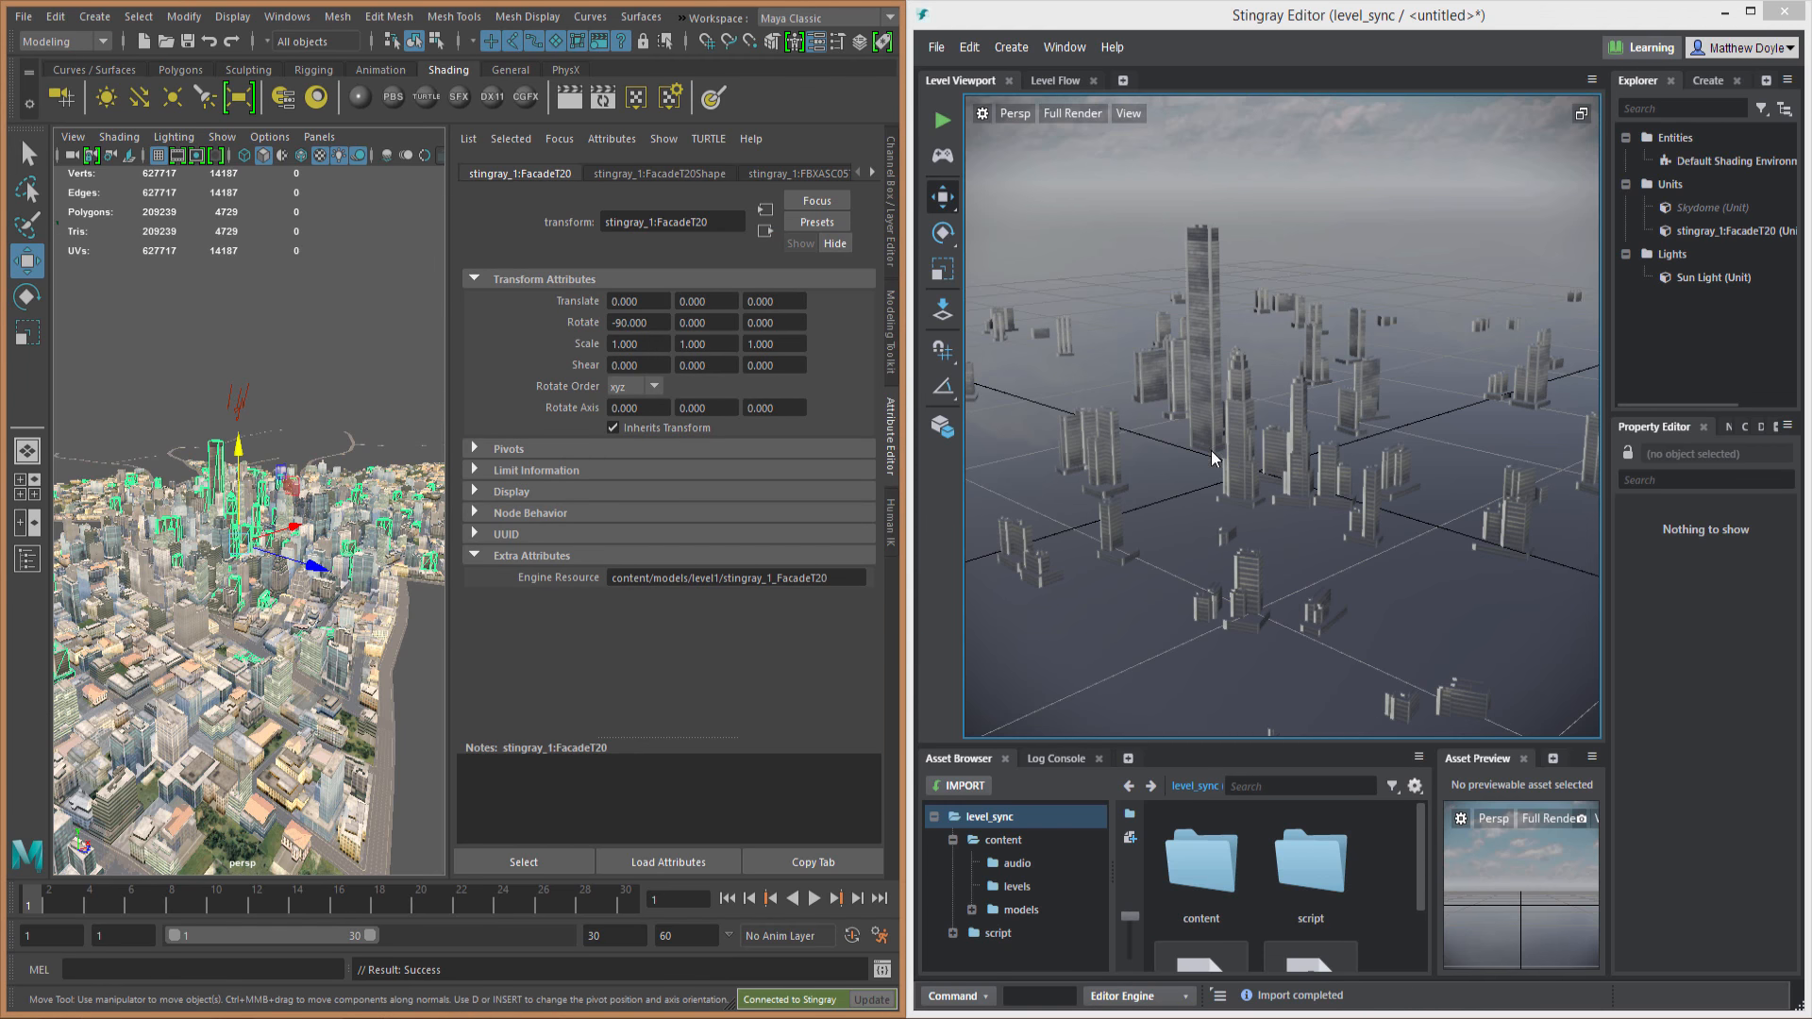
Step: Hide the Attribute Editor in Maya and examine the sent buildings in the Stingray viewport from different angles
{"action": "right_click_drag", "start_coordinate": [1260, 392], "coordinate": [1359, 363], "text": "alt"}
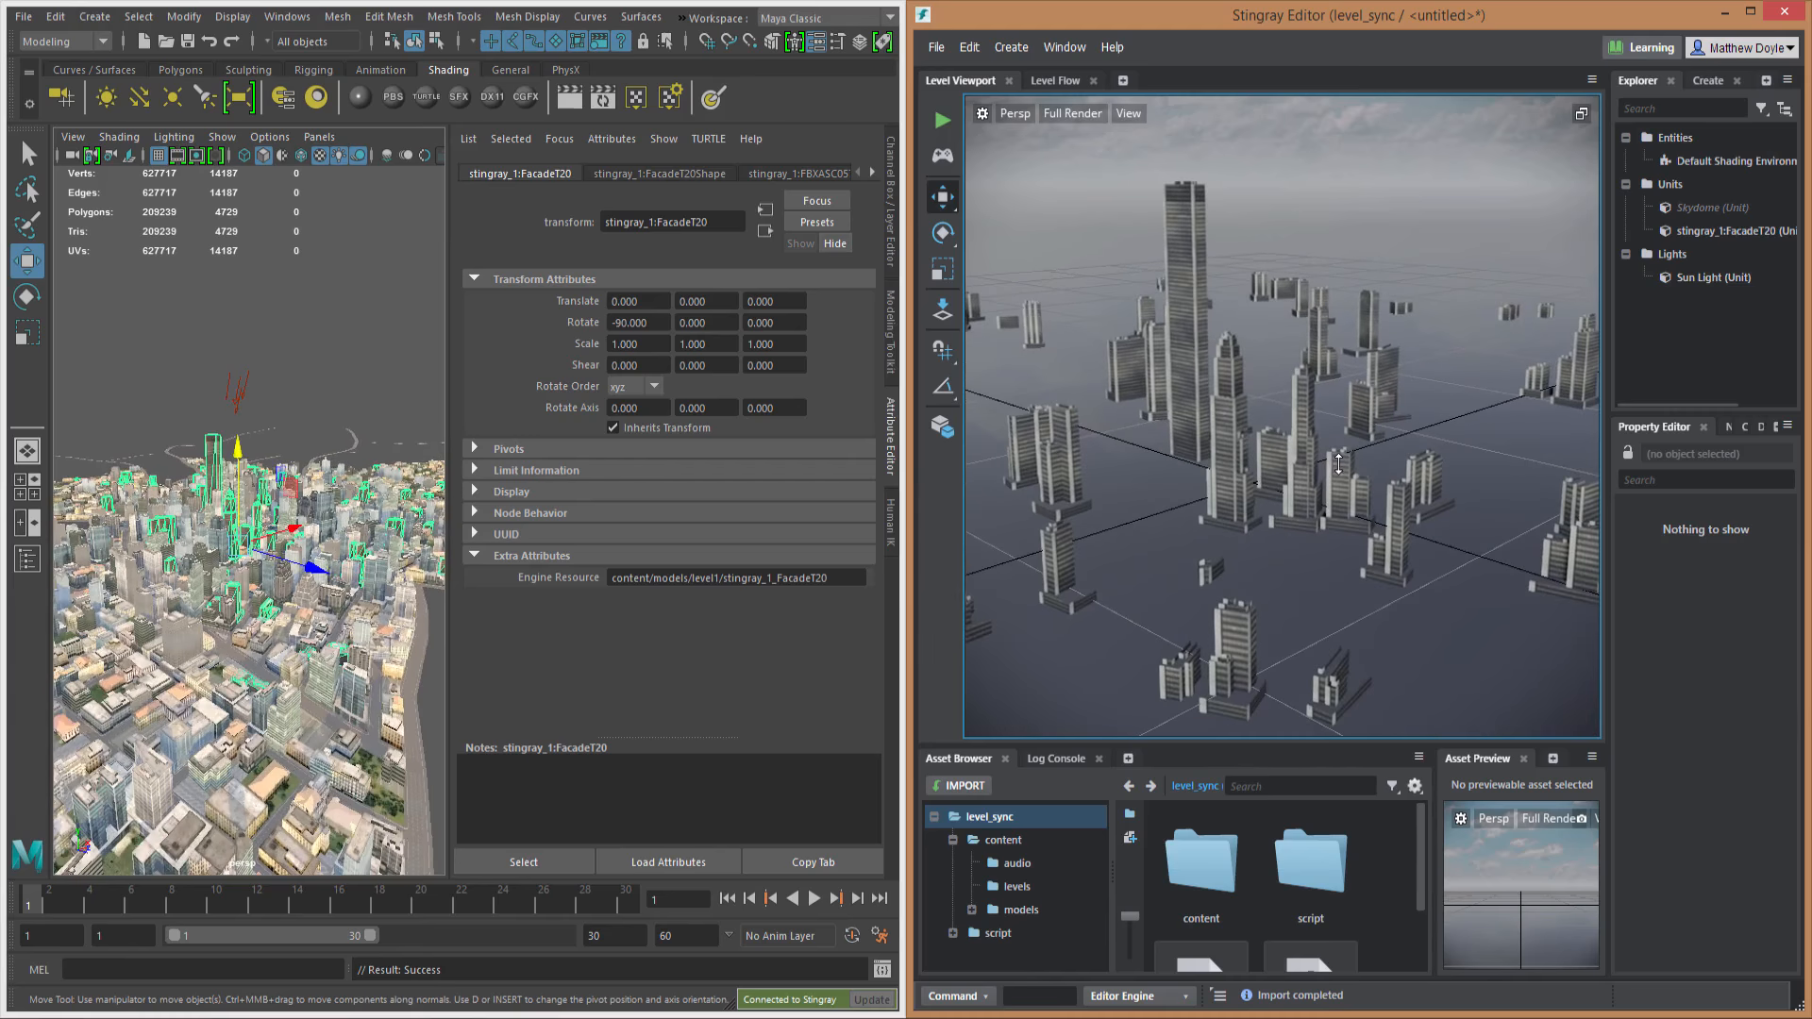
{"action": "left_click", "coordinate": [892, 437]}
{"action": "right_click_drag", "start_coordinate": [1282, 387], "coordinate": [1256, 401], "text": "alt"}
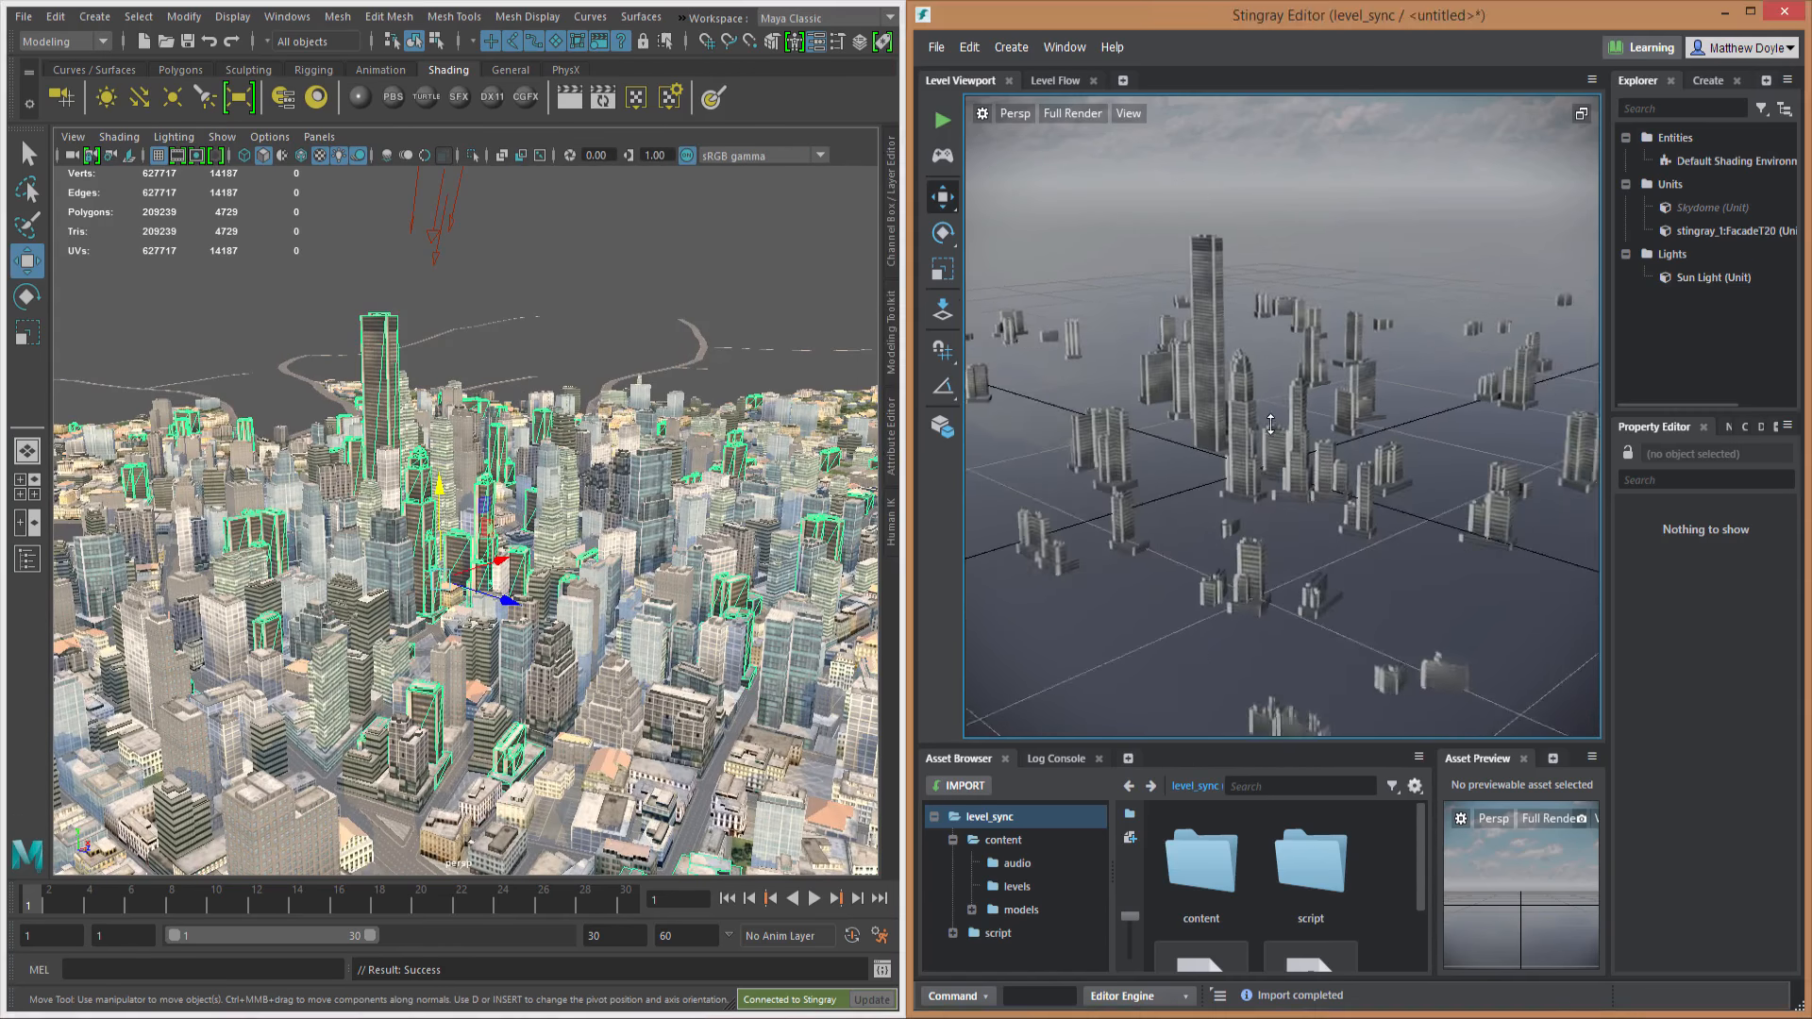
{"action": "left_click_drag", "start_coordinate": [1321, 411], "coordinate": [1242, 508], "text": "alt"}
{"action": "scroll", "coordinate": [1242, 508], "scroll_direction": "down", "scroll_amount": 4}
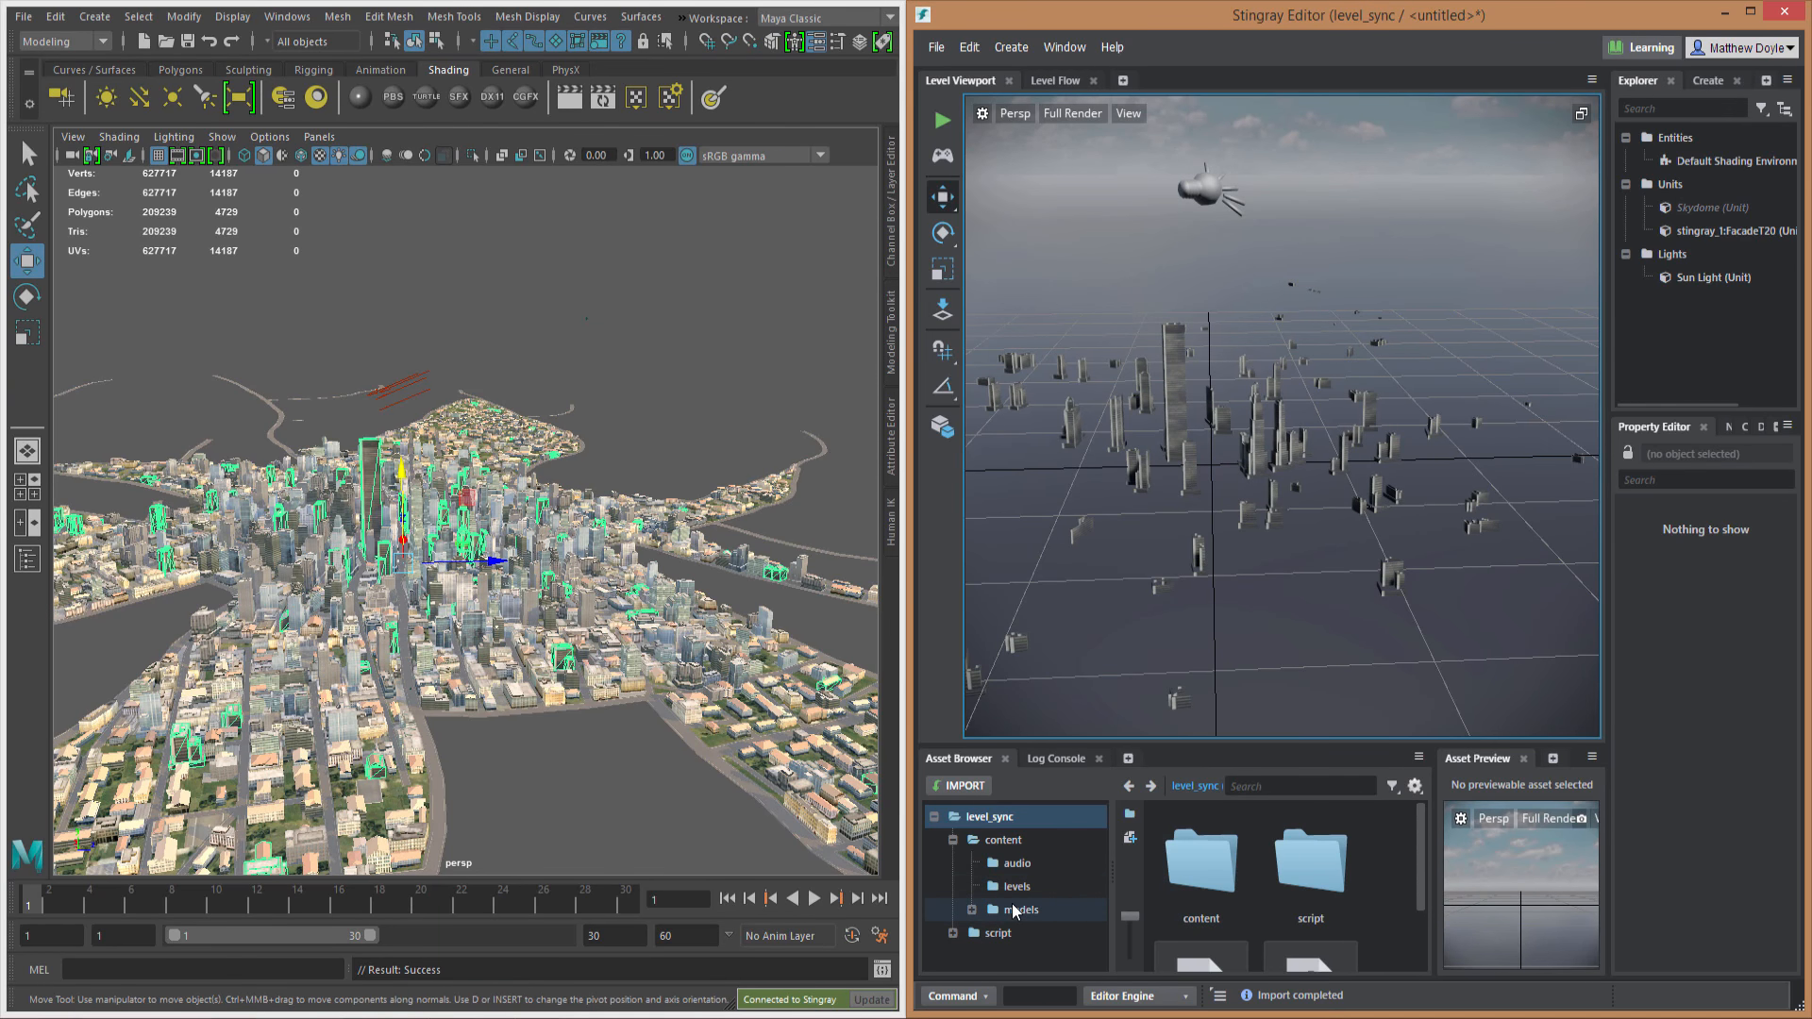
Step: Open the content/models/level1 folder in the Stingray project and look over the imported assets
{"action": "left_click", "coordinate": [1012, 903]}
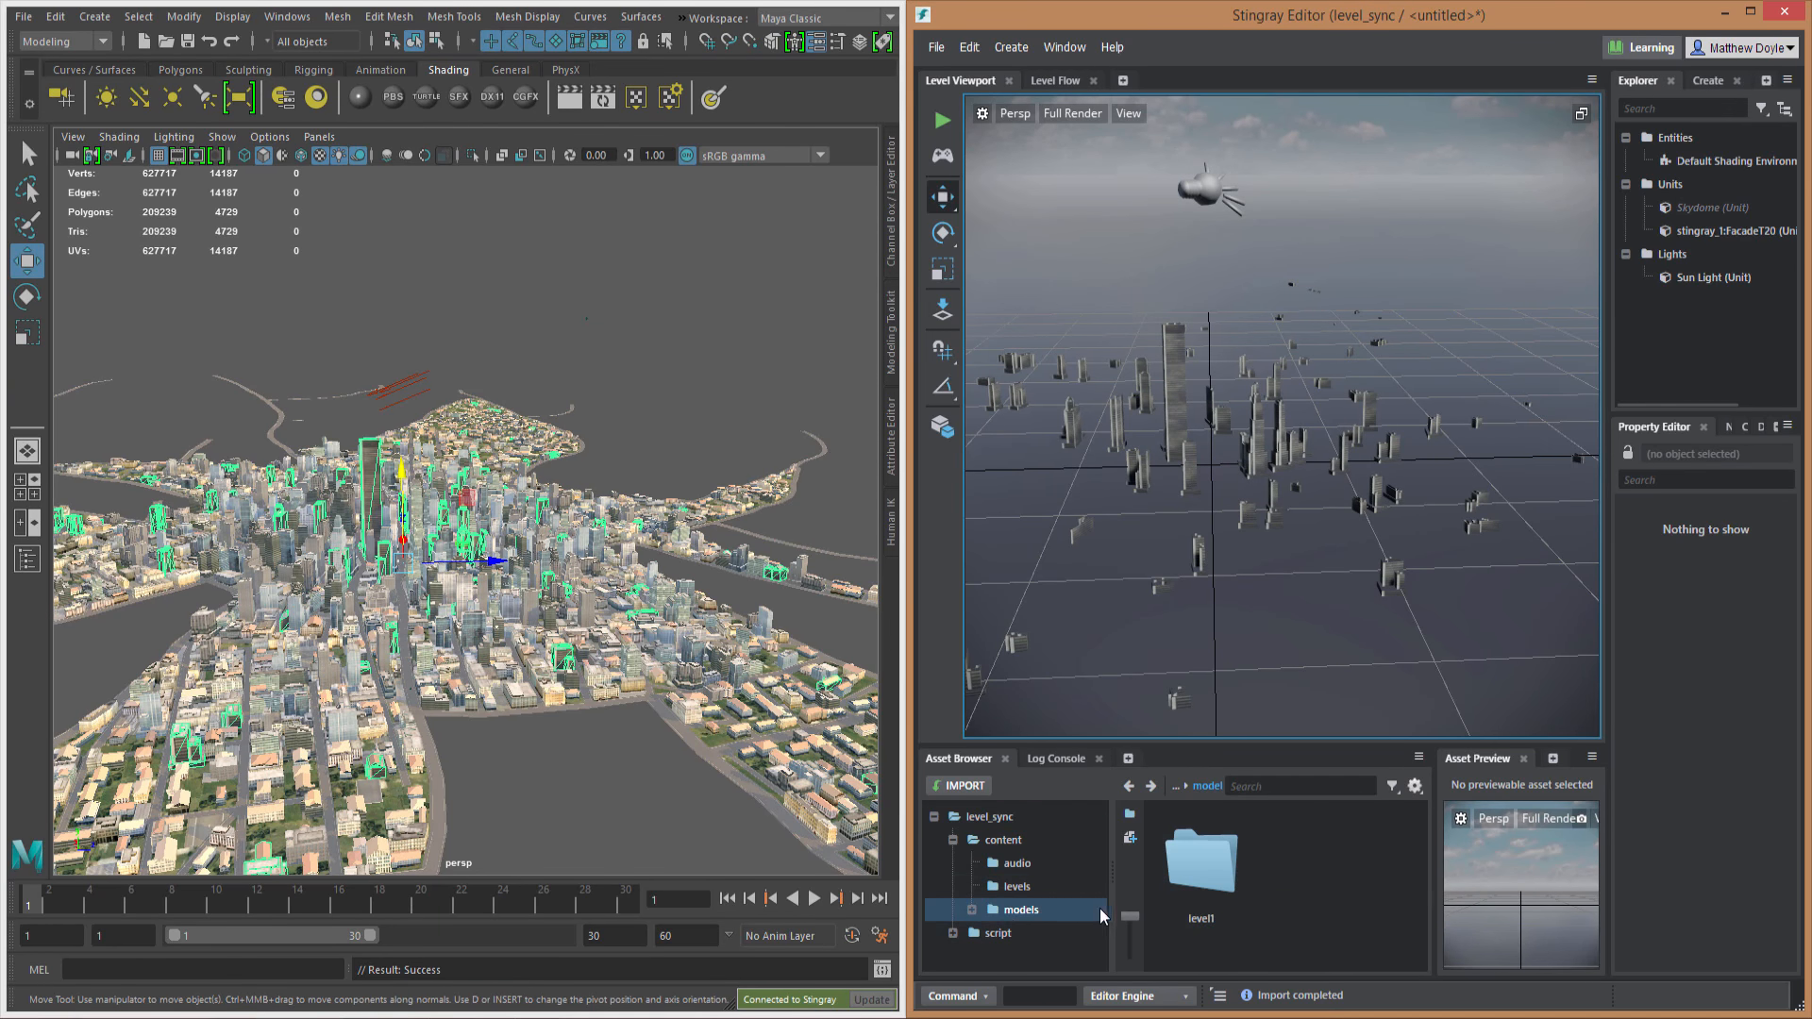
{"action": "double_click", "coordinate": [1193, 876]}
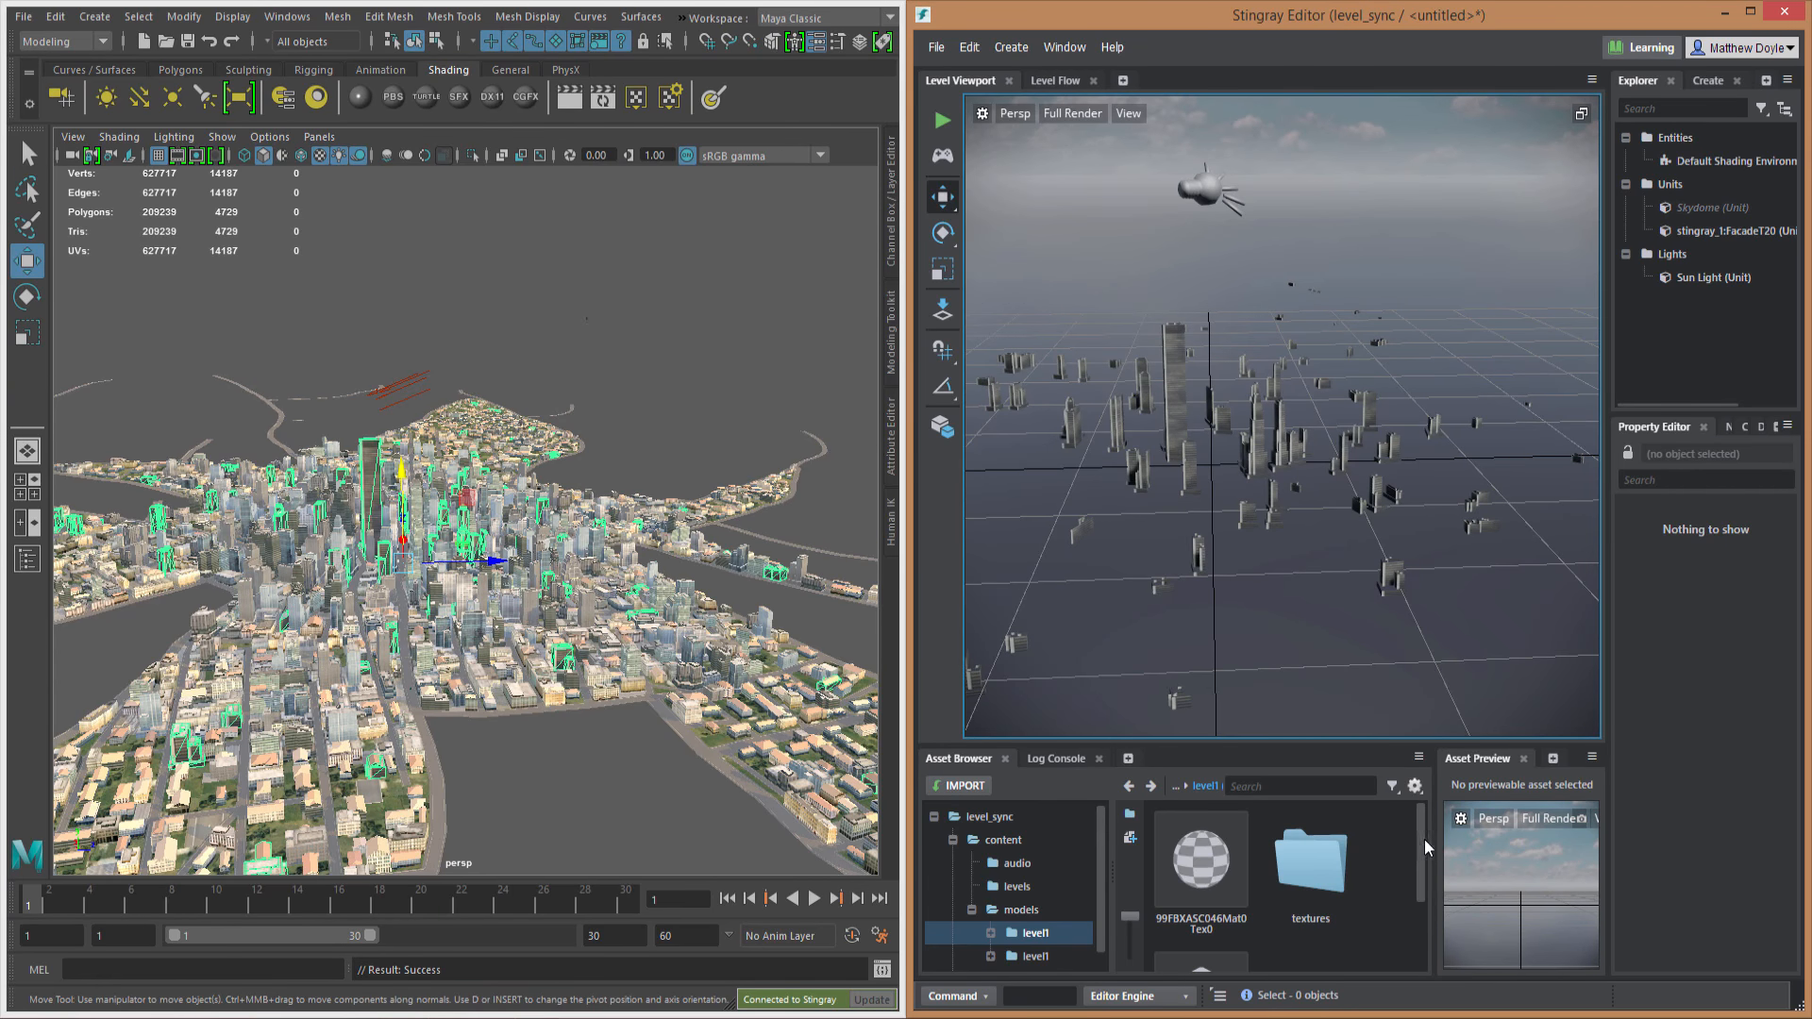
{"action": "mouse_move", "coordinate": [1424, 840]}
{"action": "left_mouse_down"}
{"action": "mouse_move", "coordinate": [1422, 920]}
{"action": "mouse_move", "coordinate": [1425, 854]}
{"action": "left_mouse_up"}
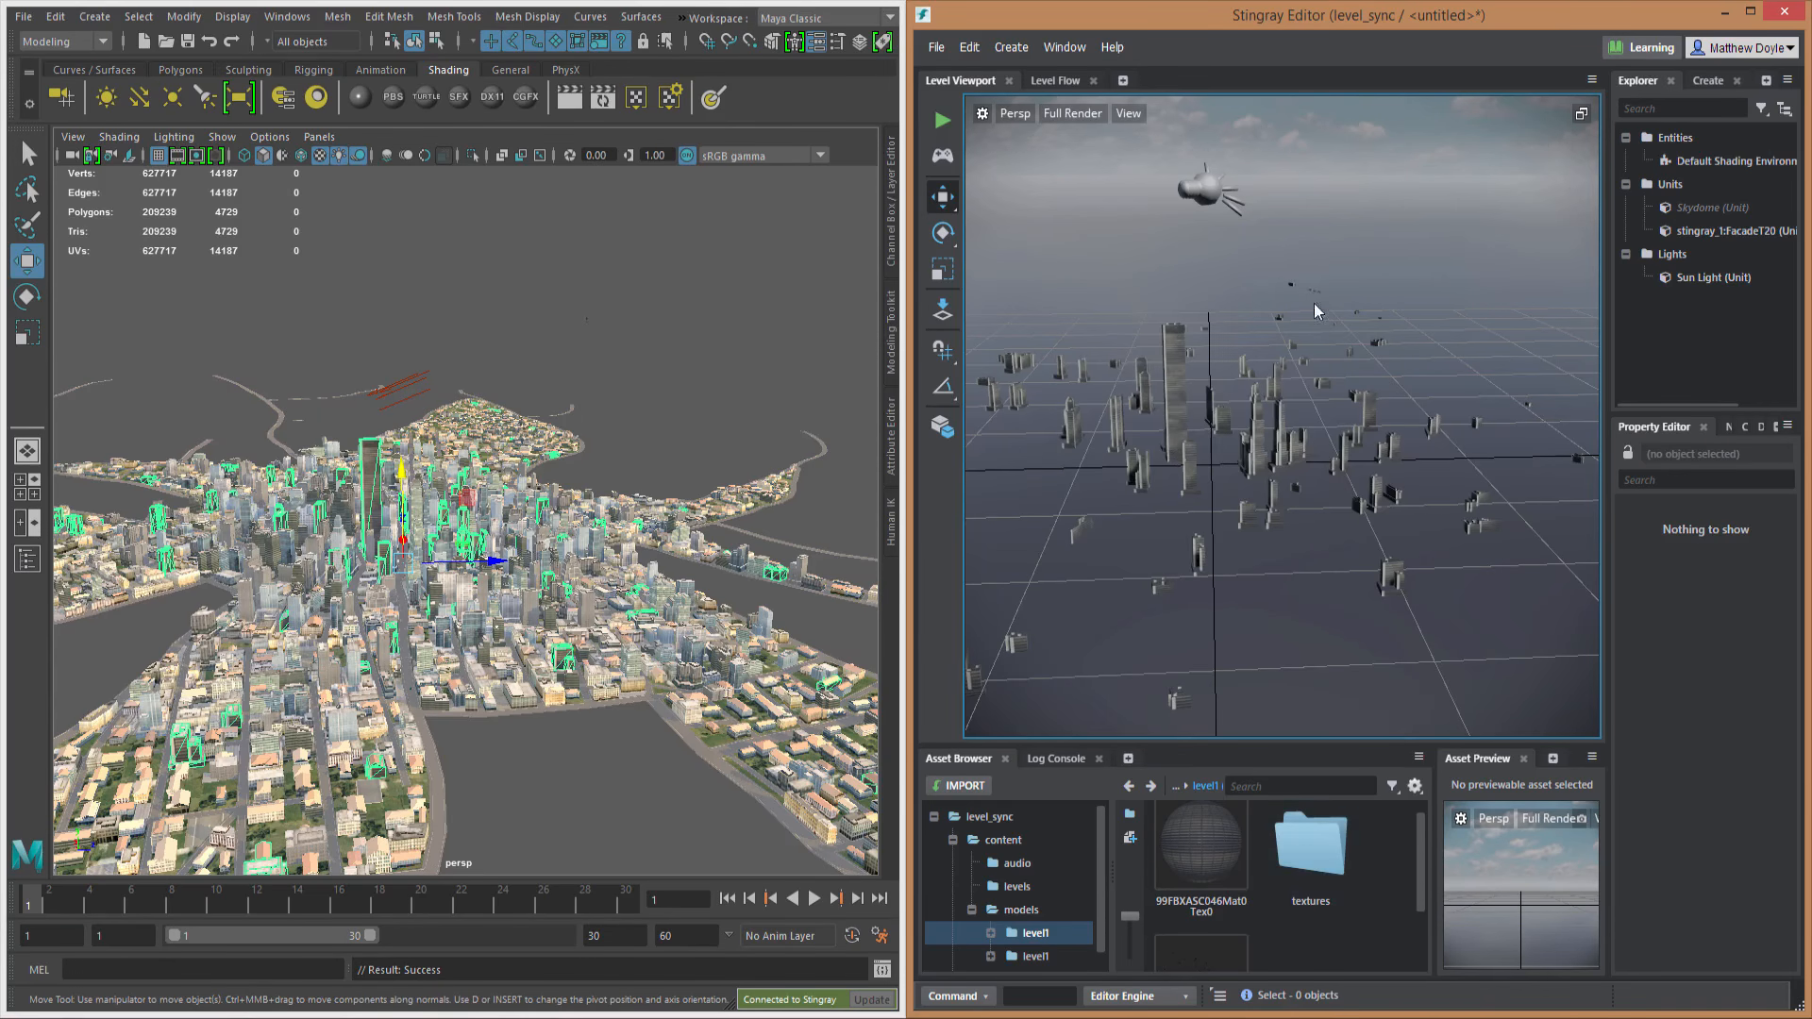
Step: Orbit, zoom and pan around the towers in Stingray and Maya to check that both cameras follow each other
{"action": "left_click_drag", "start_coordinate": [1314, 303], "coordinate": [1245, 310], "text": "alt"}
{"action": "right_click_drag", "start_coordinate": [1149, 355], "coordinate": [1265, 530], "text": "alt"}
{"action": "left_click_drag", "start_coordinate": [1265, 529], "coordinate": [1212, 492], "text": "alt"}
{"action": "middle_click_drag", "start_coordinate": [1211, 492], "coordinate": [1244, 500], "text": "alt"}
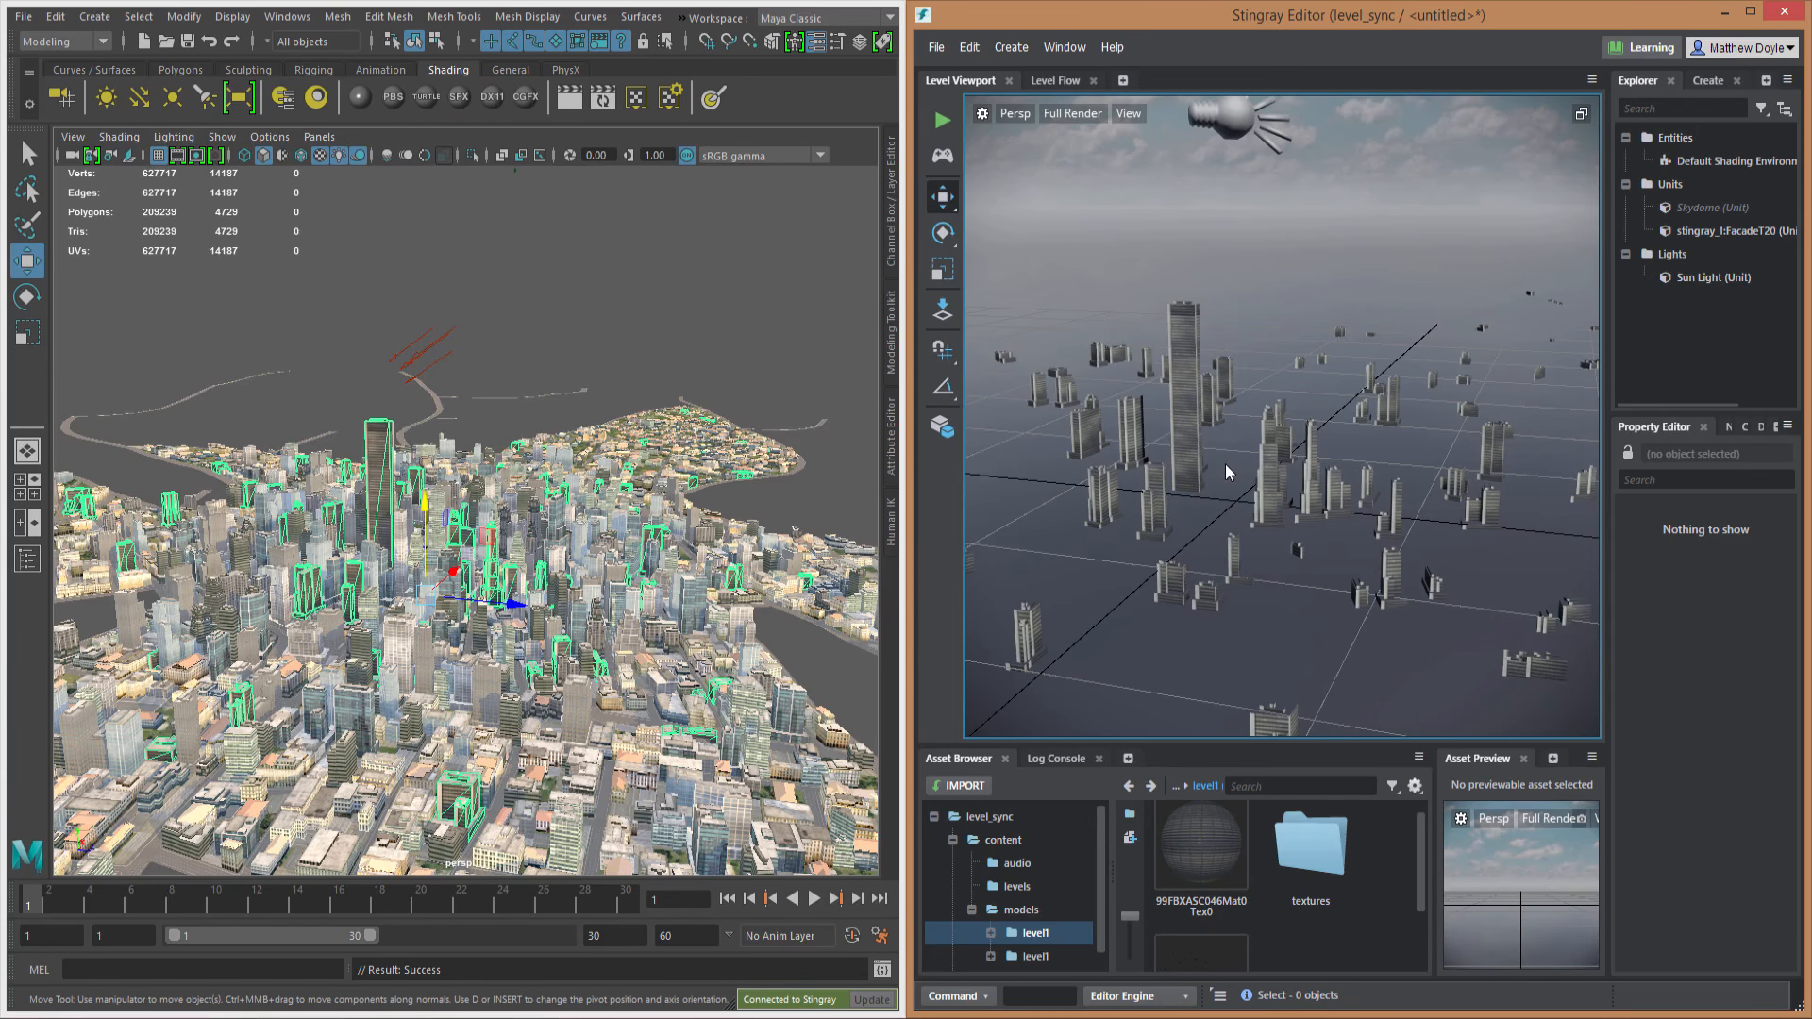
{"action": "mouse_move", "coordinate": [1248, 510]}
{"action": "right_mouse_down", "text": "alt"}
{"action": "mouse_move", "coordinate": [1161, 466]}
{"action": "mouse_move", "coordinate": [1213, 502]}
{"action": "right_mouse_up", "text": "alt"}
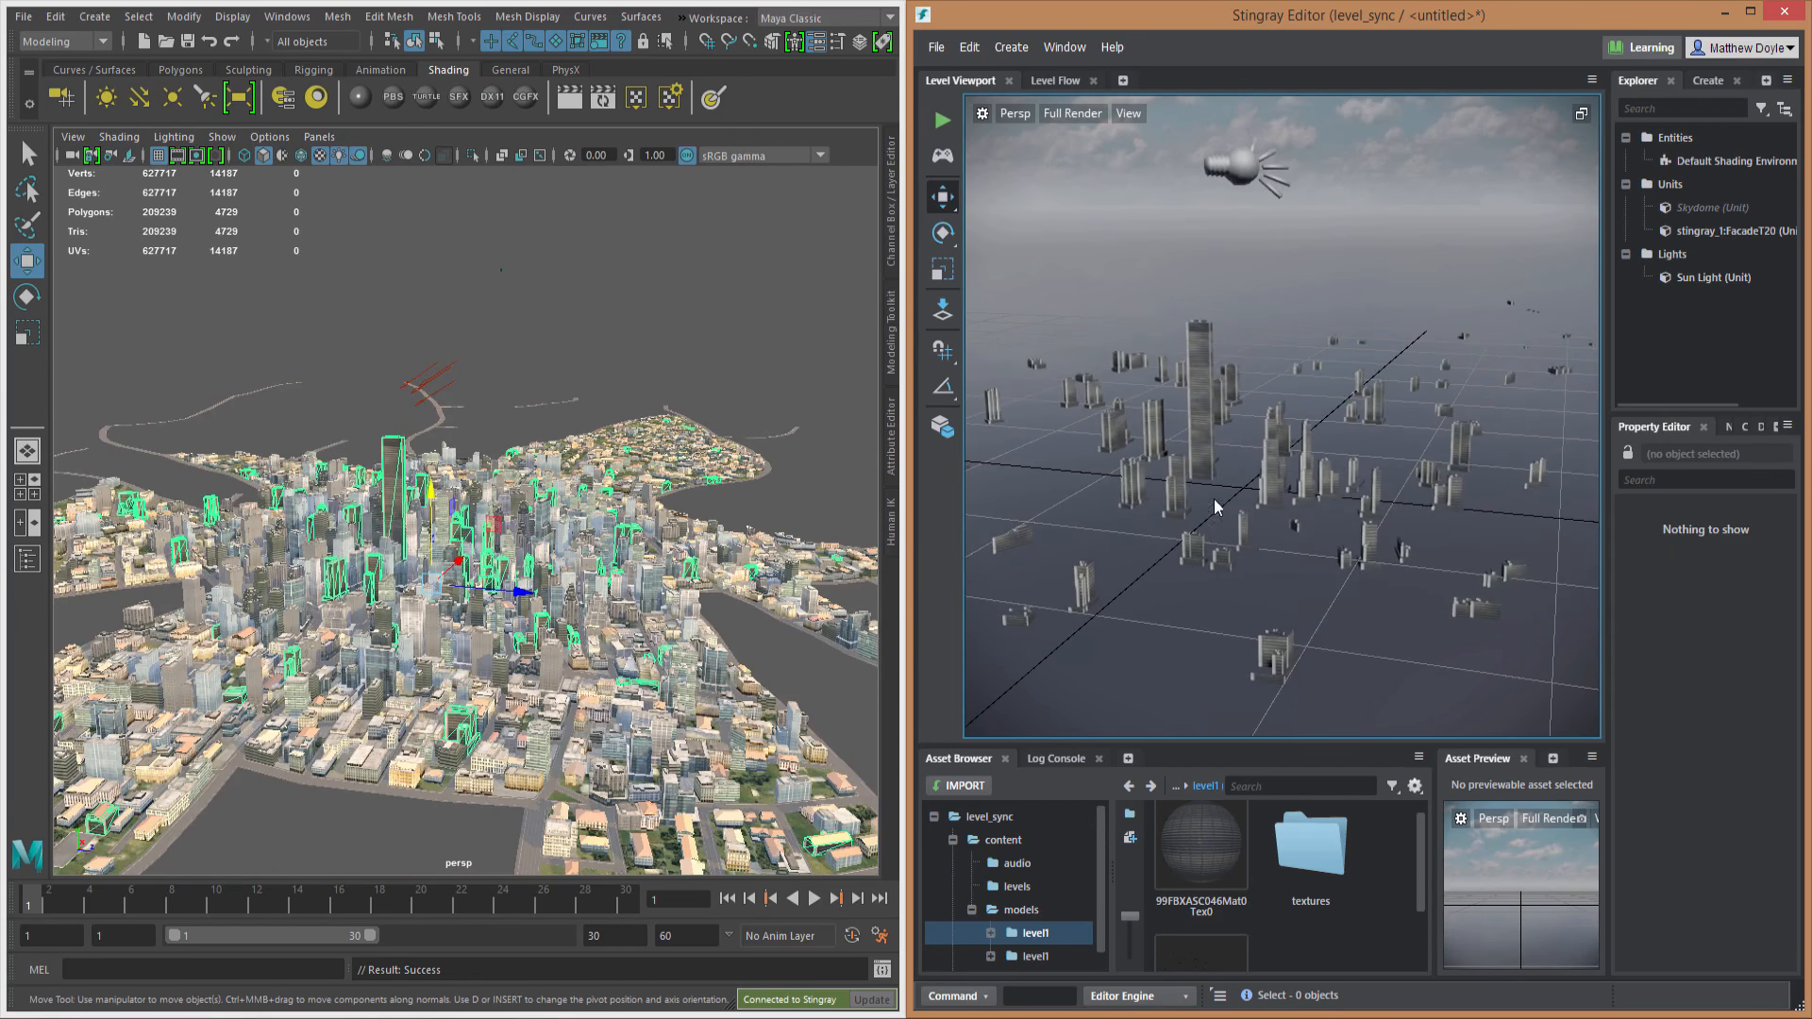
{"action": "left_click_drag", "start_coordinate": [373, 538], "coordinate": [618, 415], "text": "alt"}
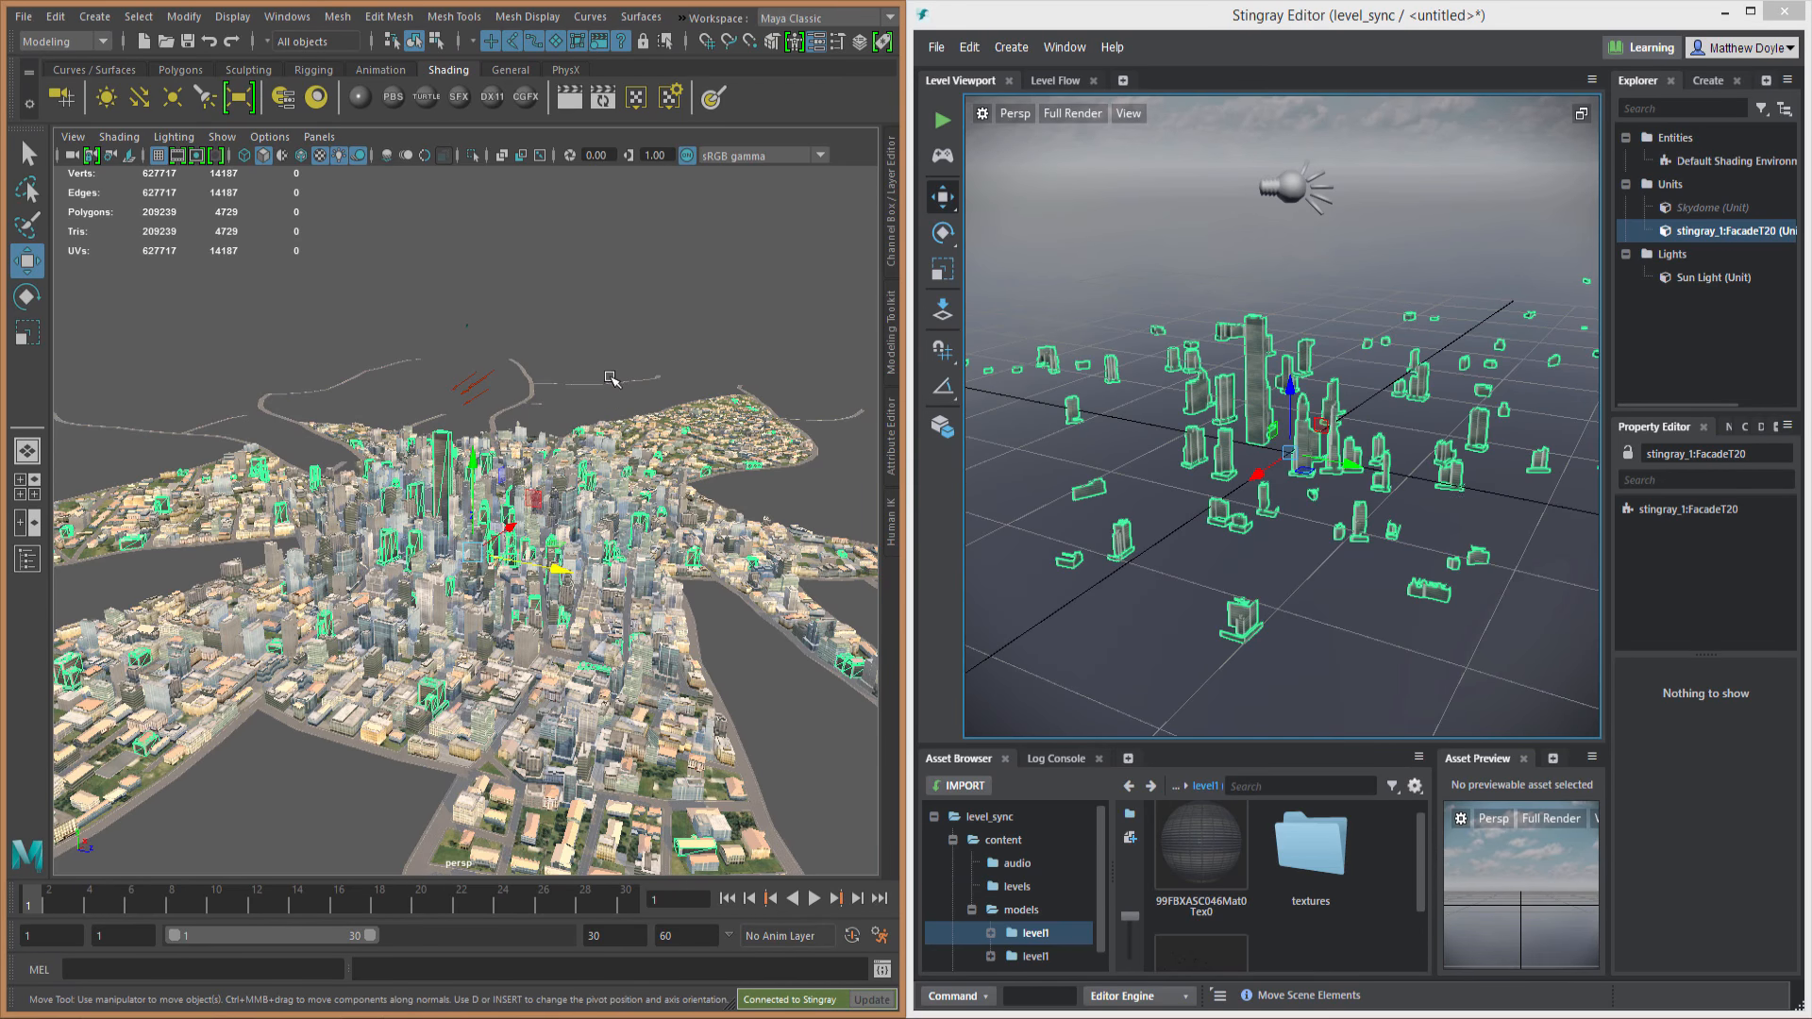
Step: Open Set Engine Resource and auto tag all untagged objects with content/models/level1 as the target folder
{"action": "left_click", "coordinate": [683, 18]}
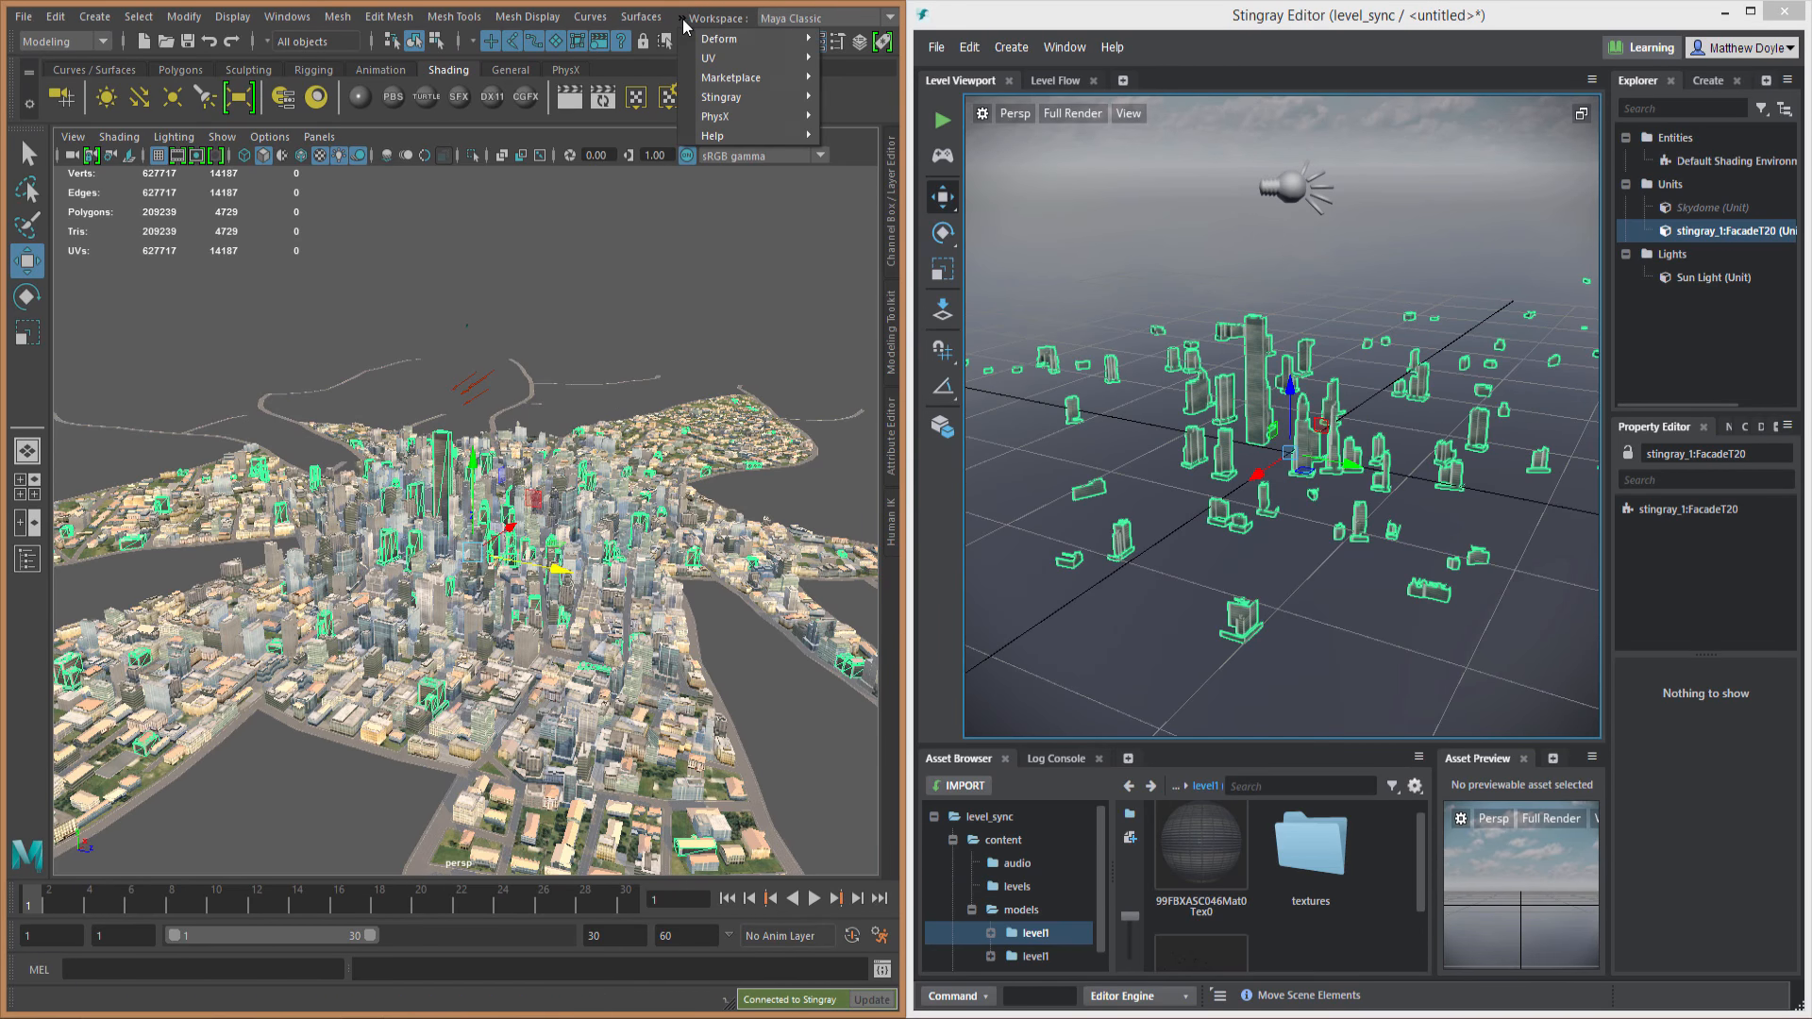
{"action": "mouse_move", "coordinate": [746, 97]}
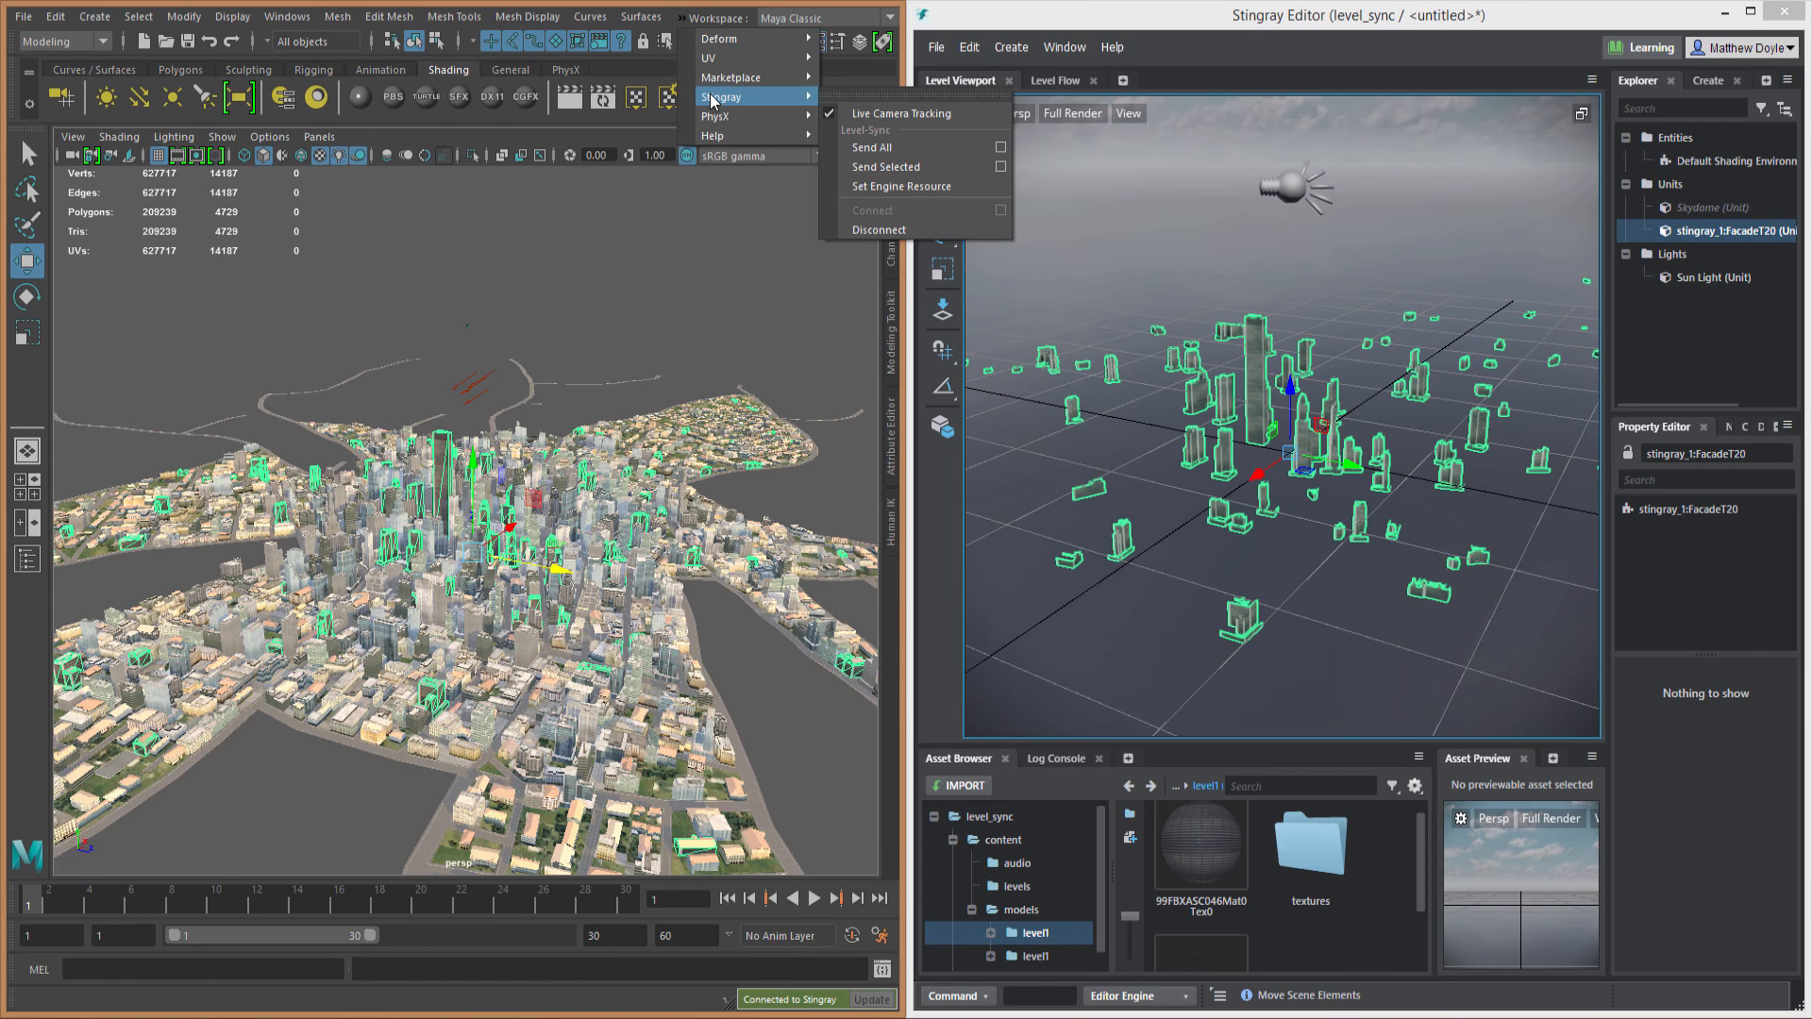
{"action": "left_click", "coordinate": [929, 189]}
{"action": "left_click_drag", "start_coordinate": [780, 253], "coordinate": [912, 222]}
{"action": "left_click", "coordinate": [795, 300]}
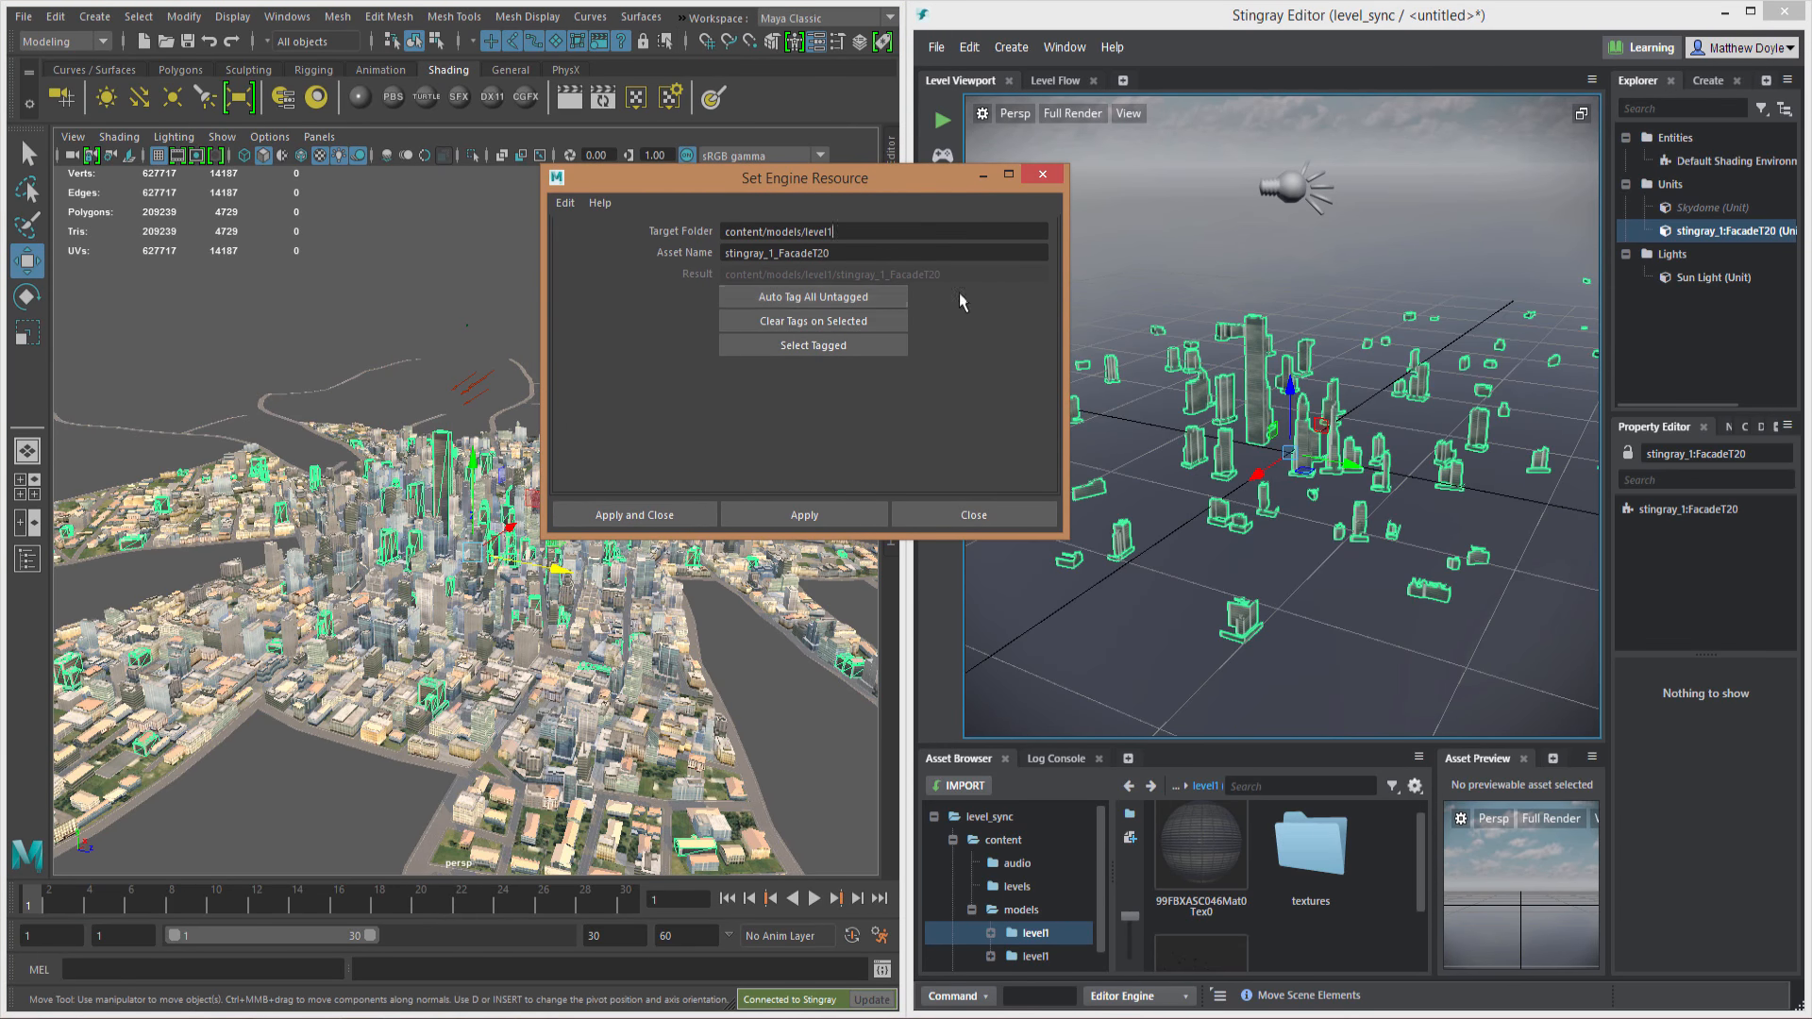
{"action": "left_click", "coordinate": [845, 302]}
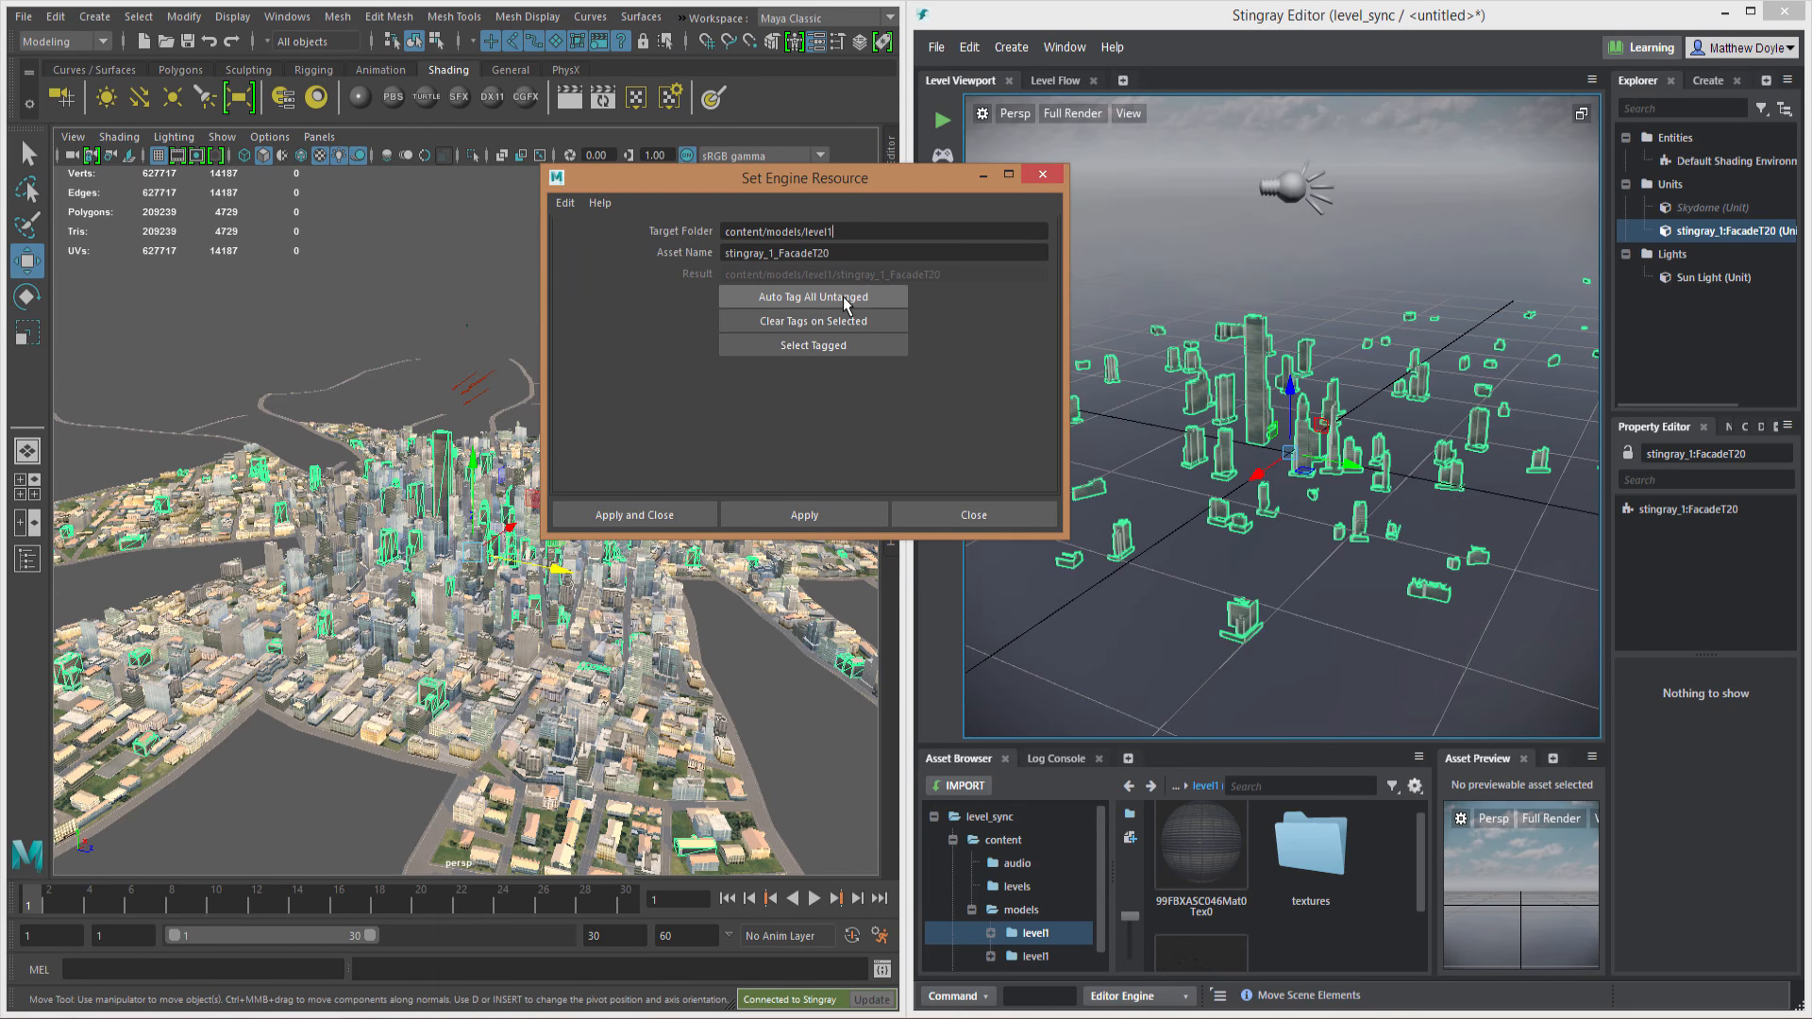
Step: Select all tagged objects to check the tagging, clear the selection and move the Set Engine Resource dialog off the city
{"action": "left_click", "coordinate": [440, 328]}
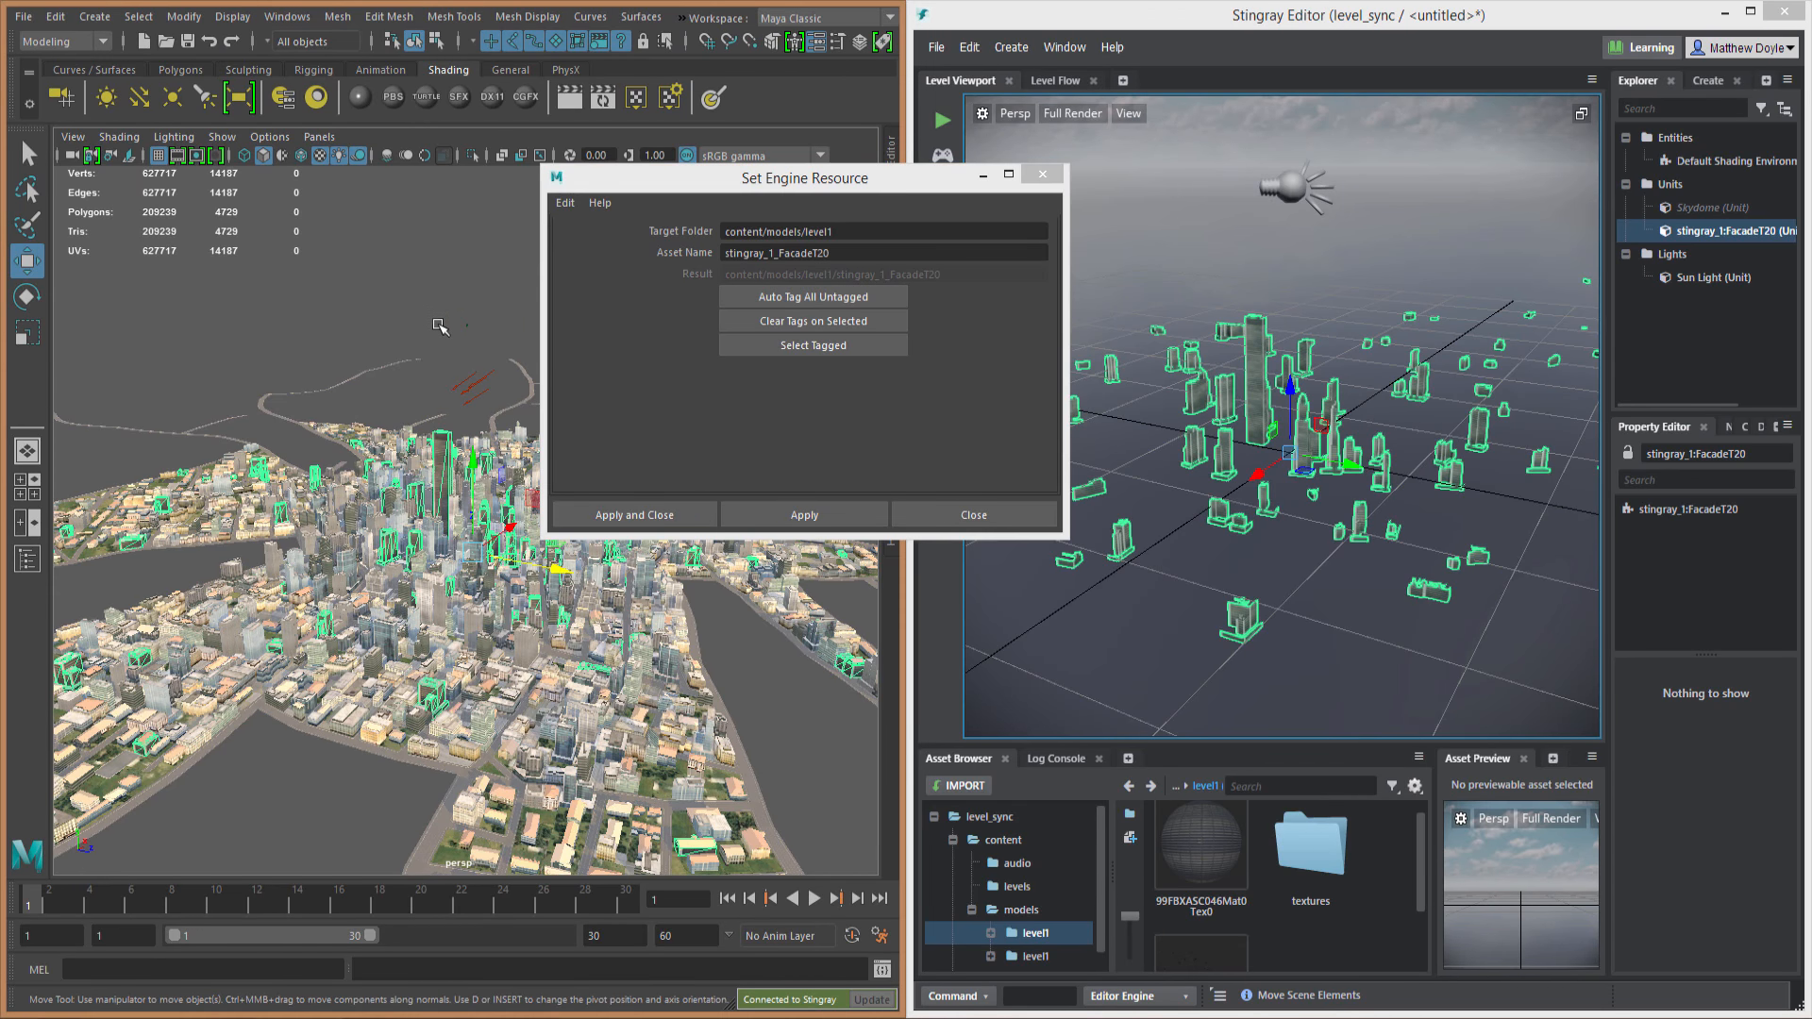
{"action": "left_click", "coordinate": [798, 350]}
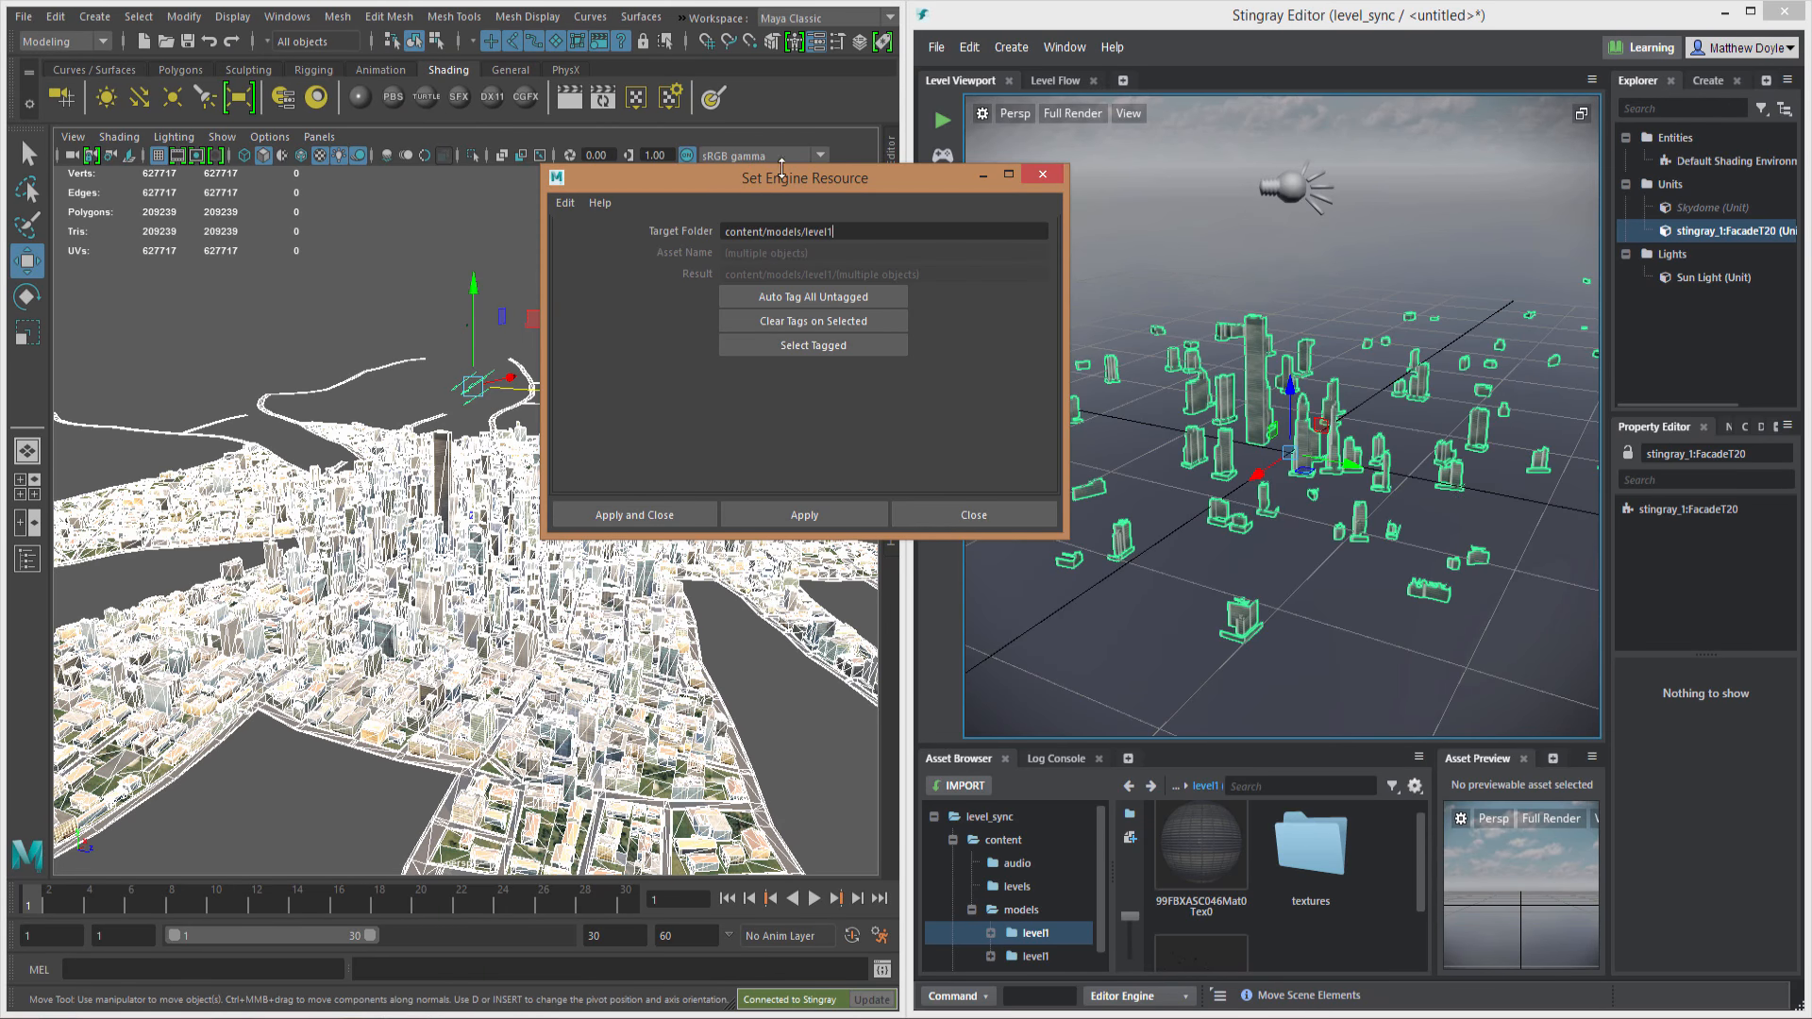
{"action": "left_click_drag", "start_coordinate": [913, 192], "coordinate": [1220, 189]}
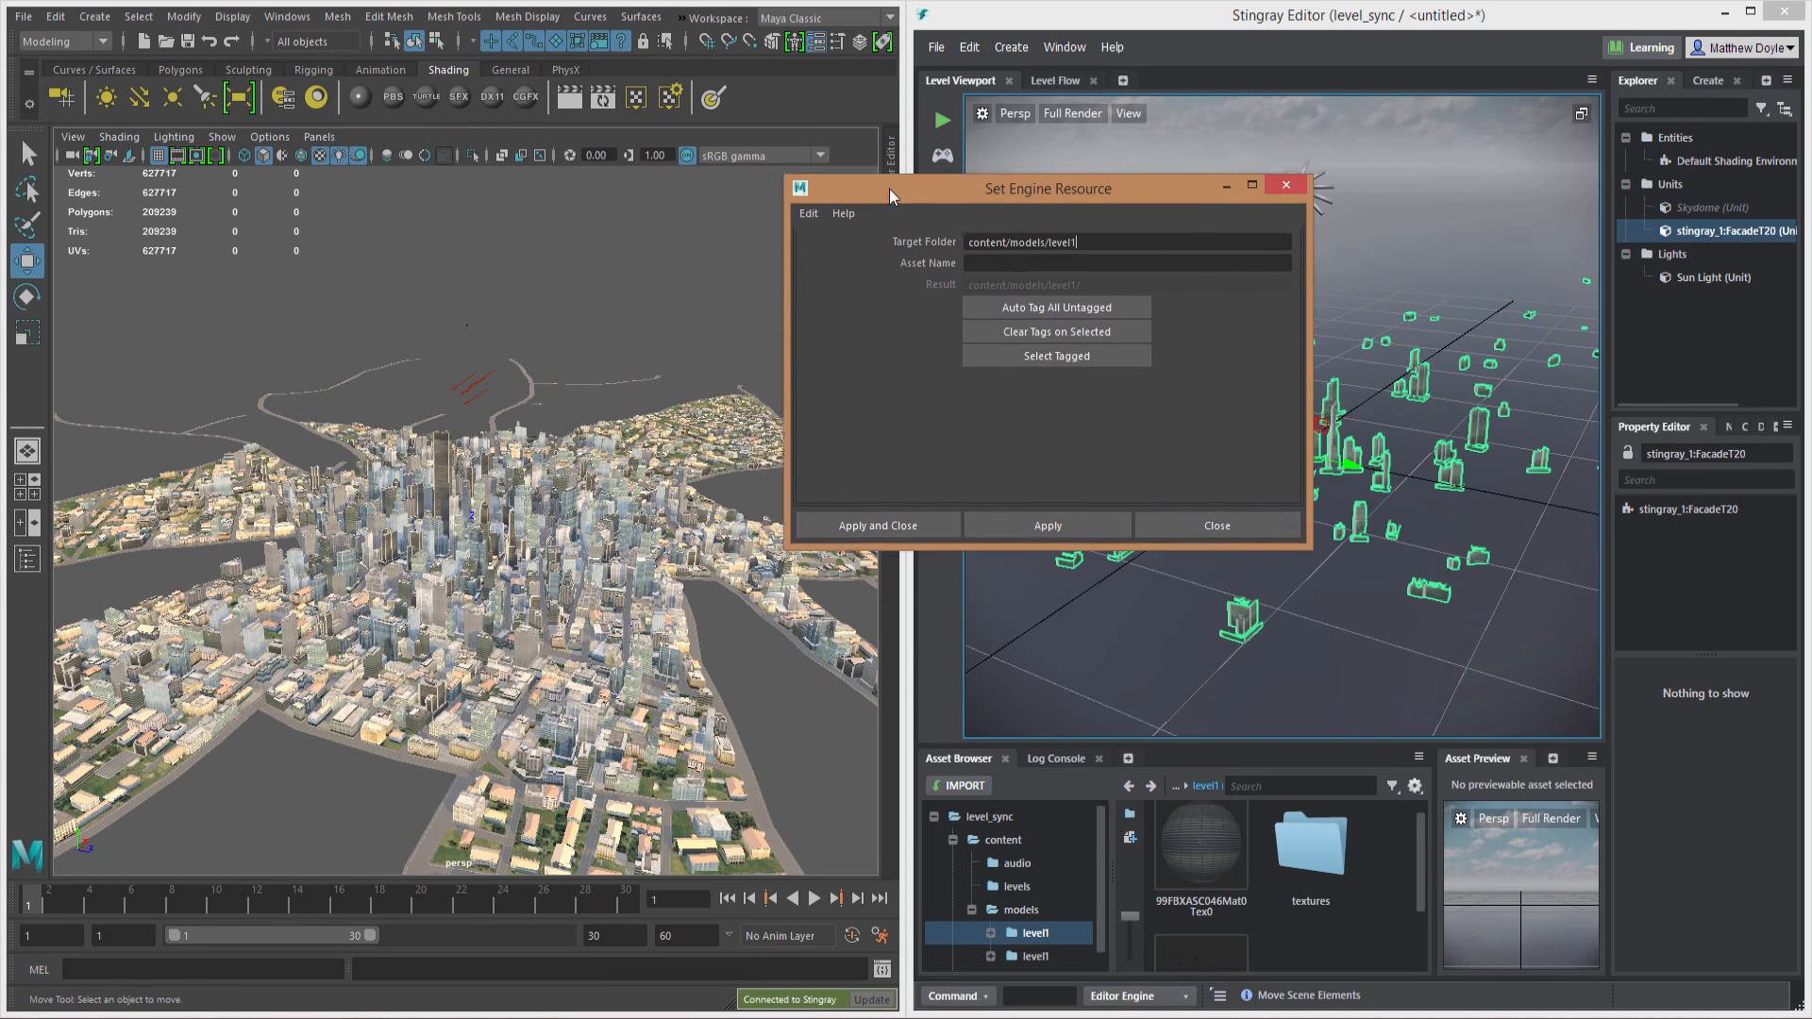
{"action": "left_click_drag", "start_coordinate": [889, 189], "coordinate": [1204, 211]}
Step: Select the street mesh among the city objects and inspect its Engine Resource attribute in the Attribute Editor, closing the editor again
{"action": "left_click", "coordinate": [673, 733]}
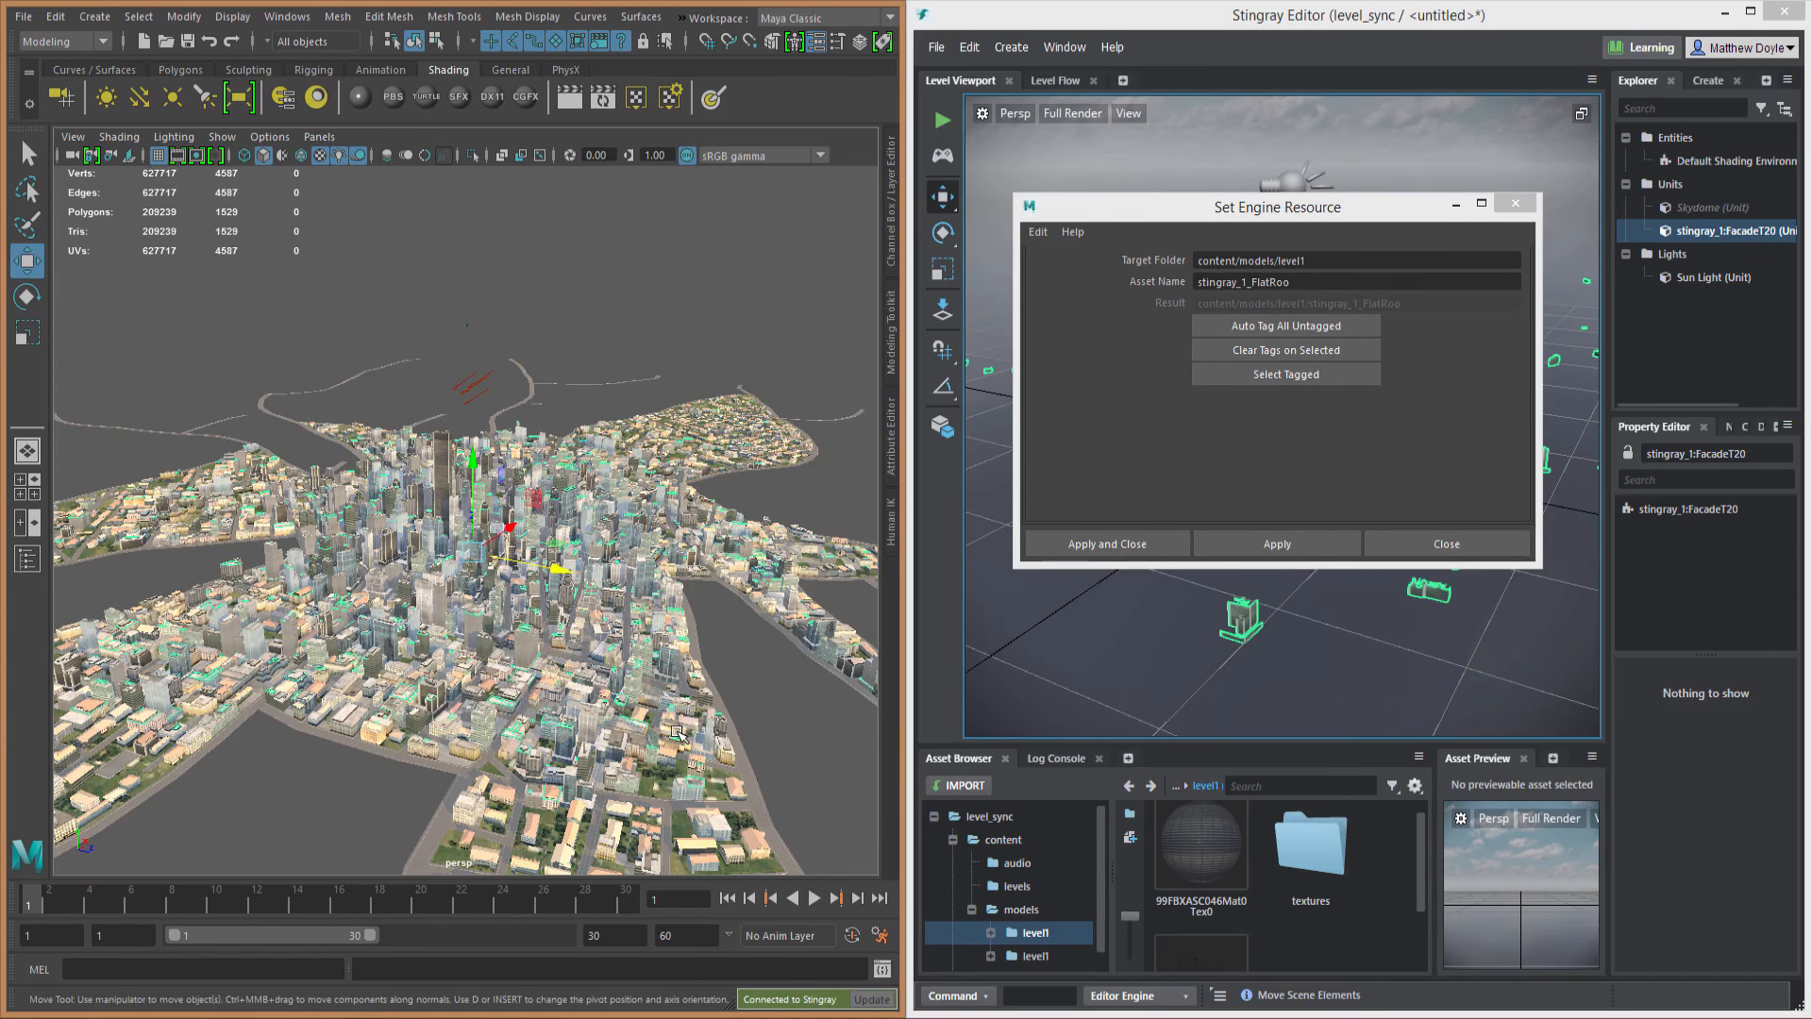
{"action": "left_click_drag", "start_coordinate": [759, 670], "coordinate": [724, 712], "text": "alt"}
{"action": "middle_click_drag", "start_coordinate": [724, 711], "coordinate": [628, 652], "text": "alt"}
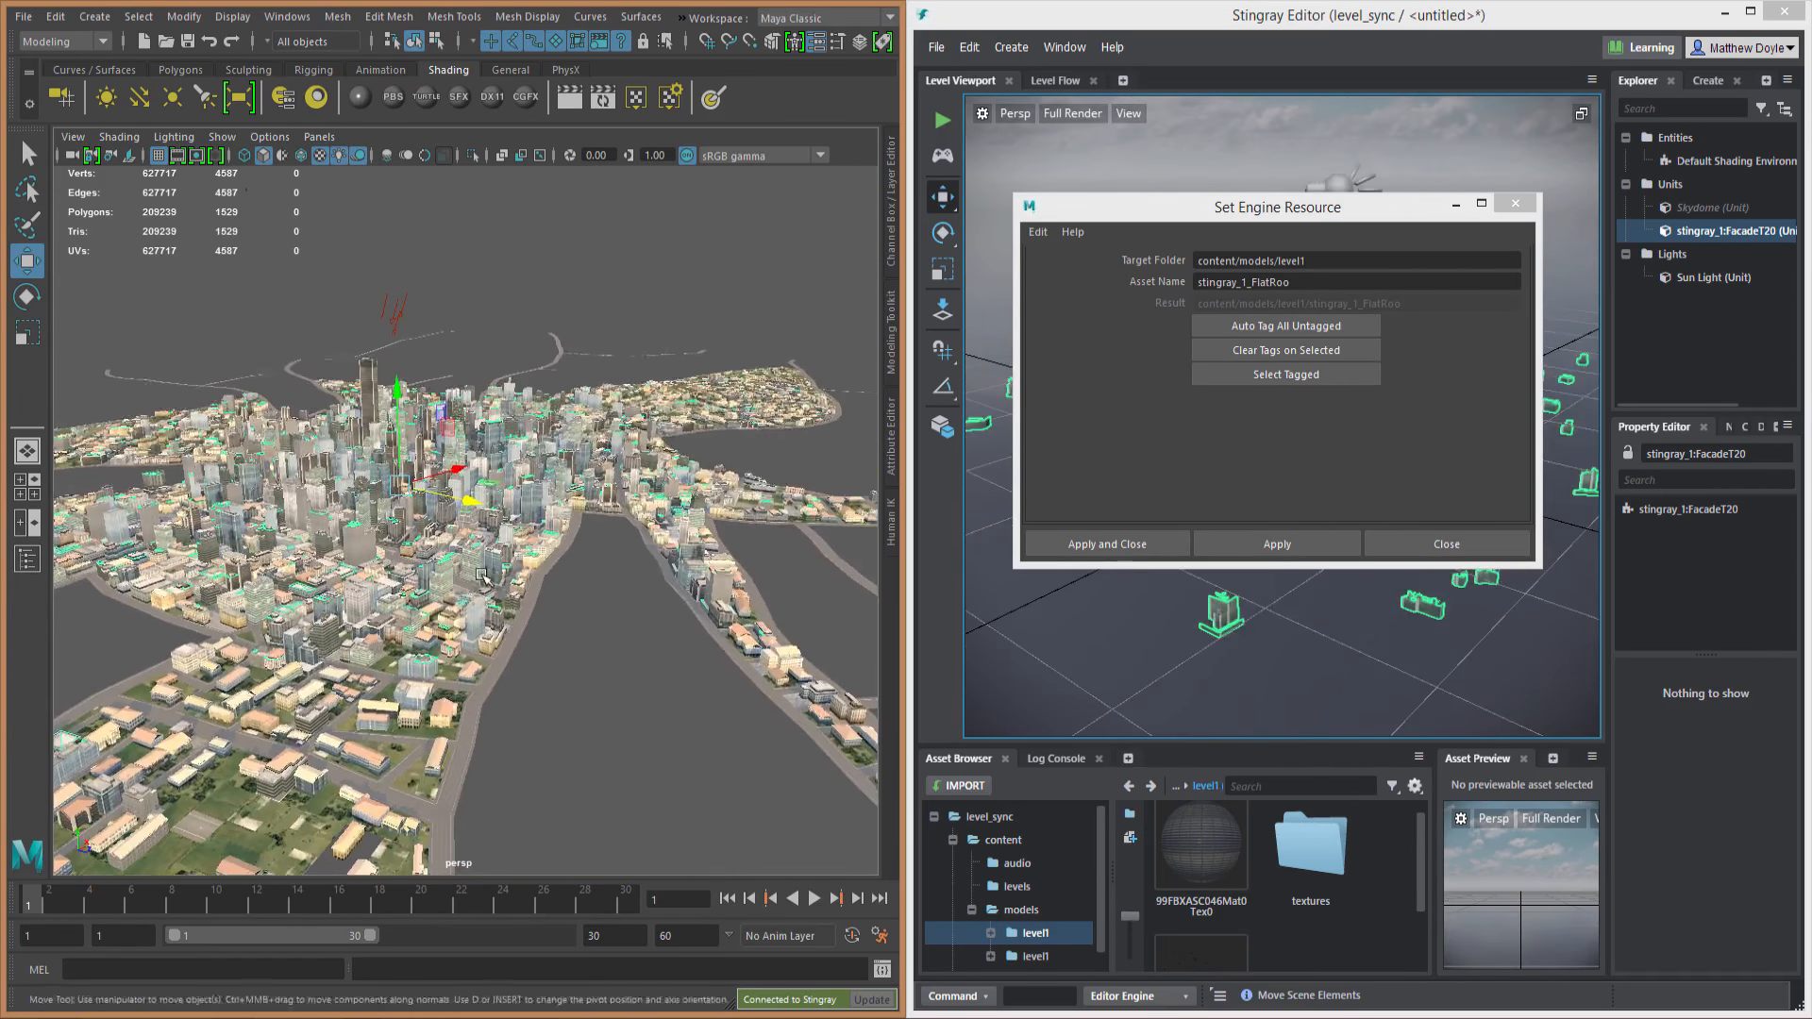
{"action": "left_click_drag", "start_coordinate": [628, 652], "coordinate": [573, 679], "text": "alt"}
{"action": "left_click", "coordinate": [573, 680]}
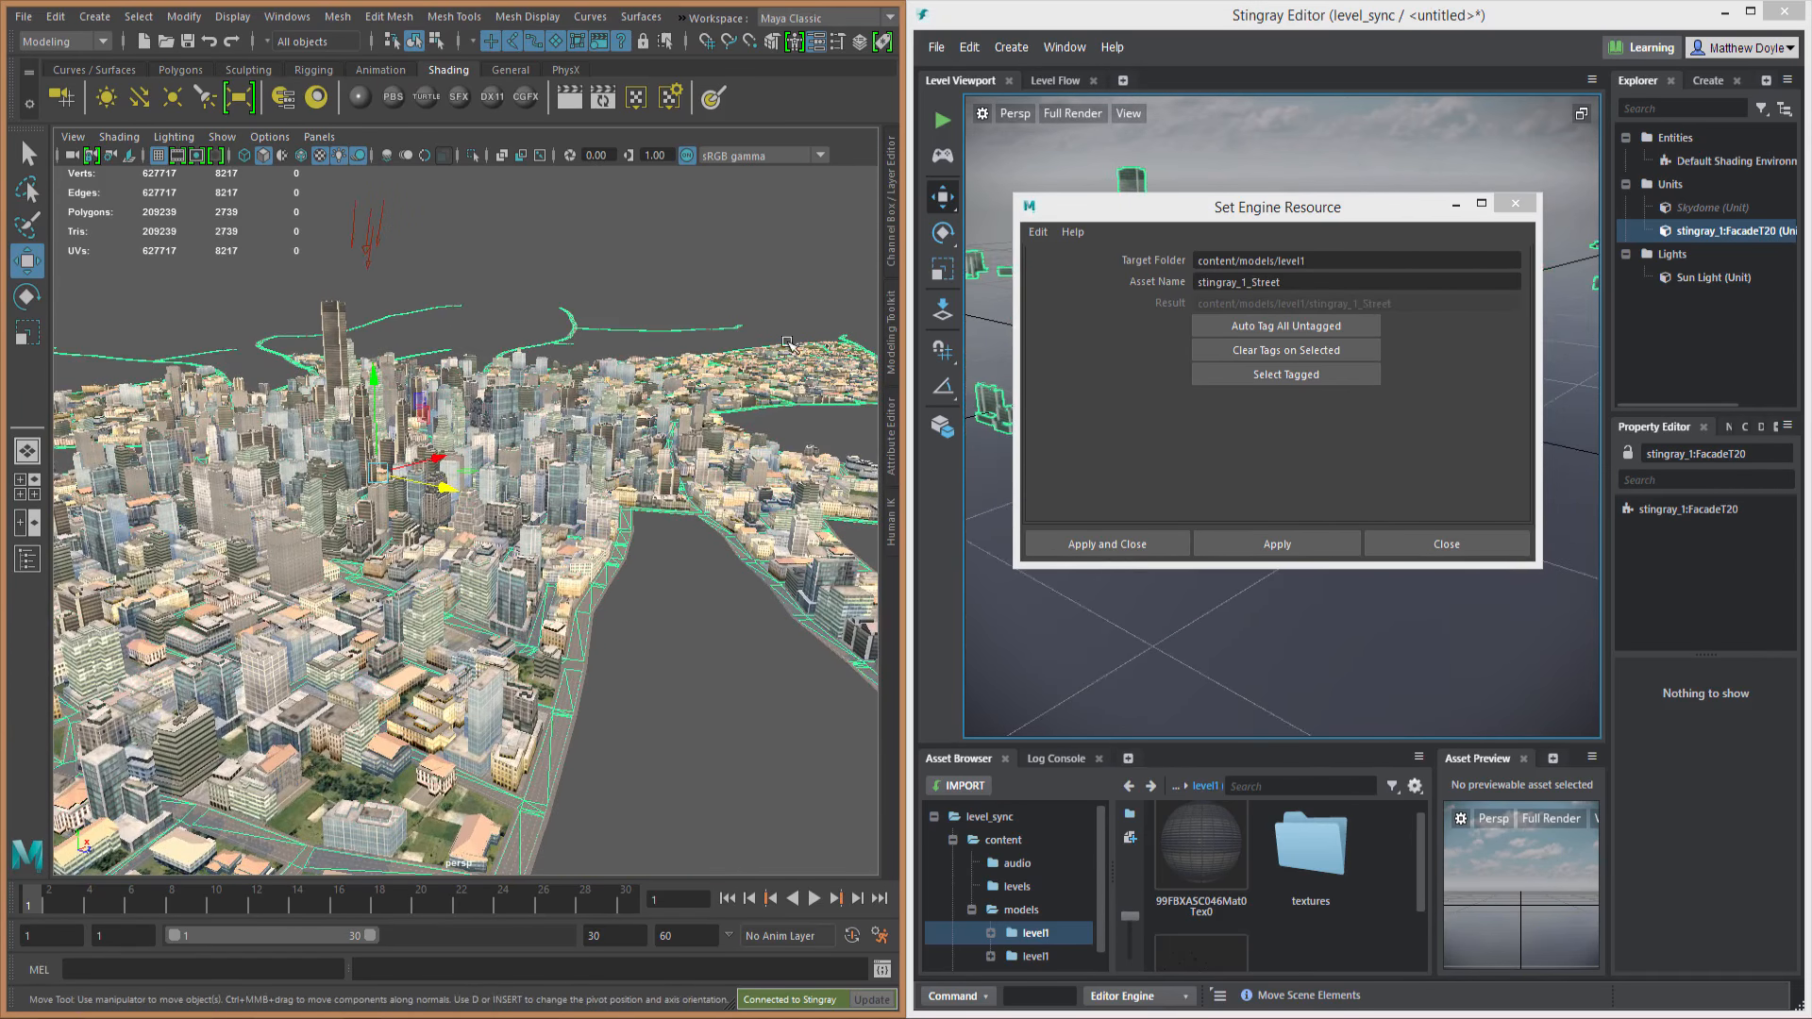
{"action": "left_click", "coordinate": [892, 441]}
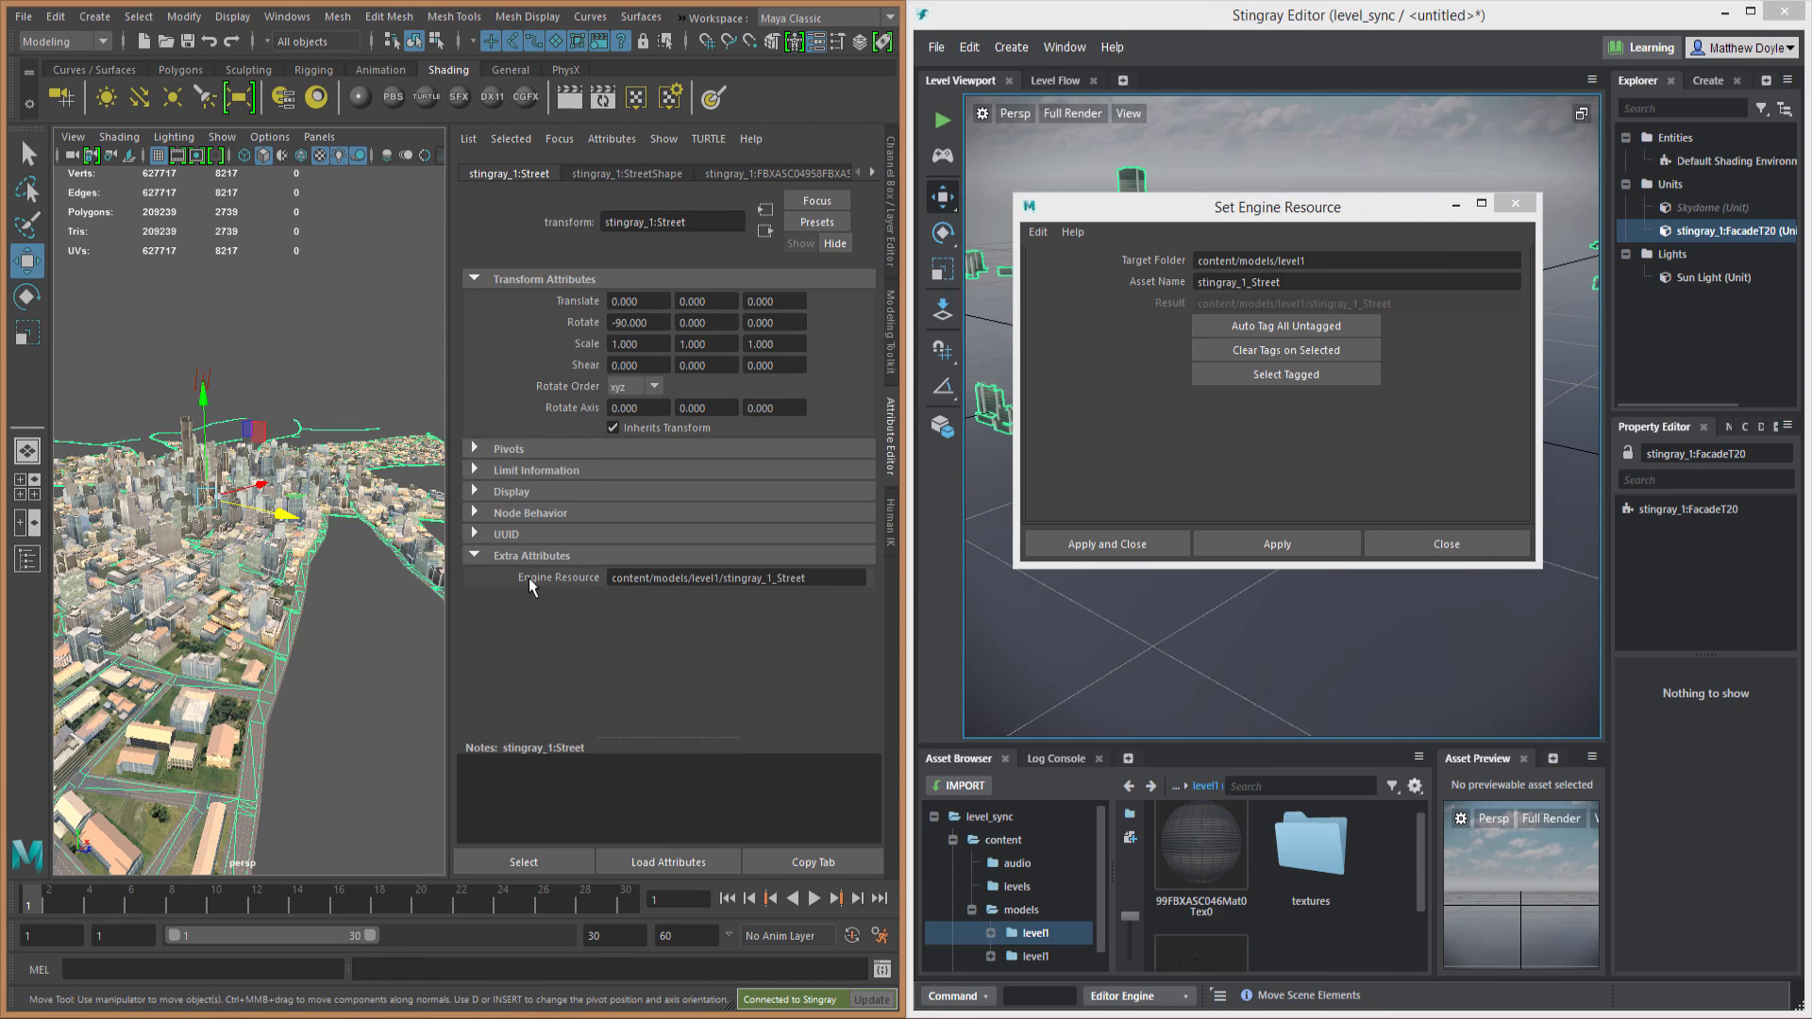
{"action": "left_click", "coordinate": [892, 441]}
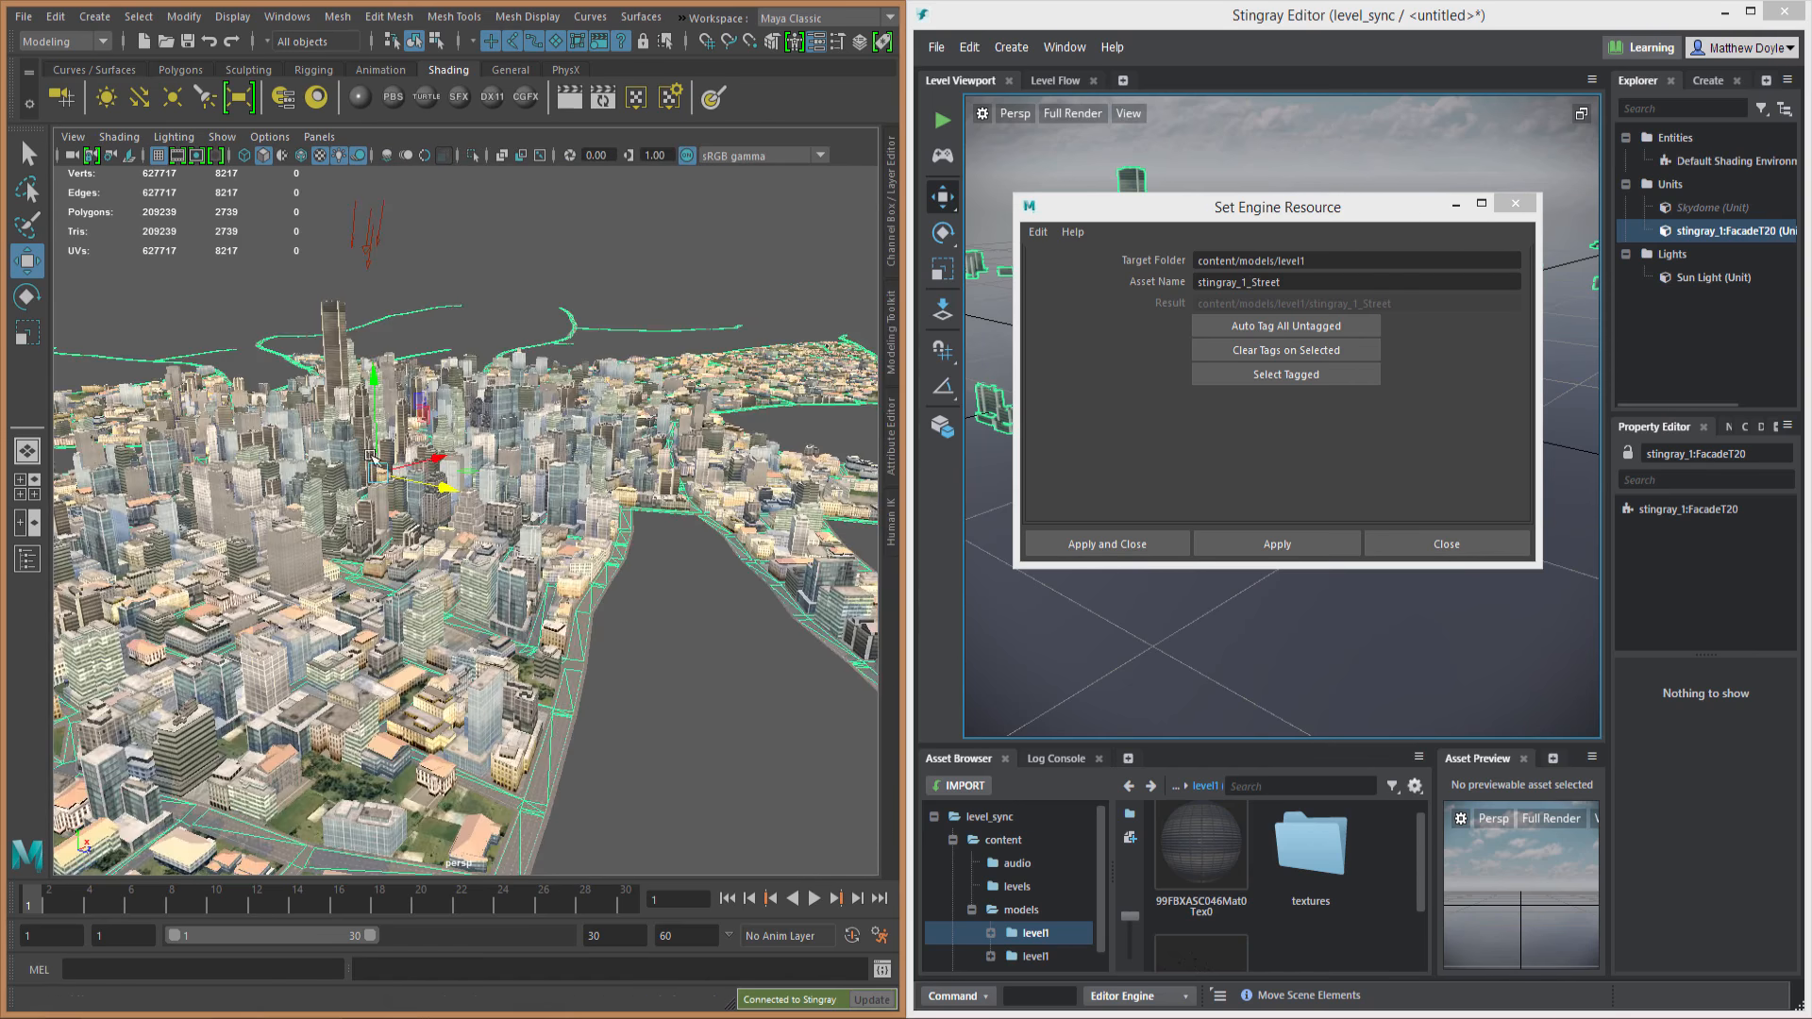
Step: Select all tagged objects in the city and close the Set Engine Resource dialog
{"action": "middle_click_drag", "start_coordinate": [370, 456], "coordinate": [448, 479], "text": "alt"}
{"action": "right_click_drag", "start_coordinate": [448, 479], "coordinate": [396, 486], "text": "alt"}
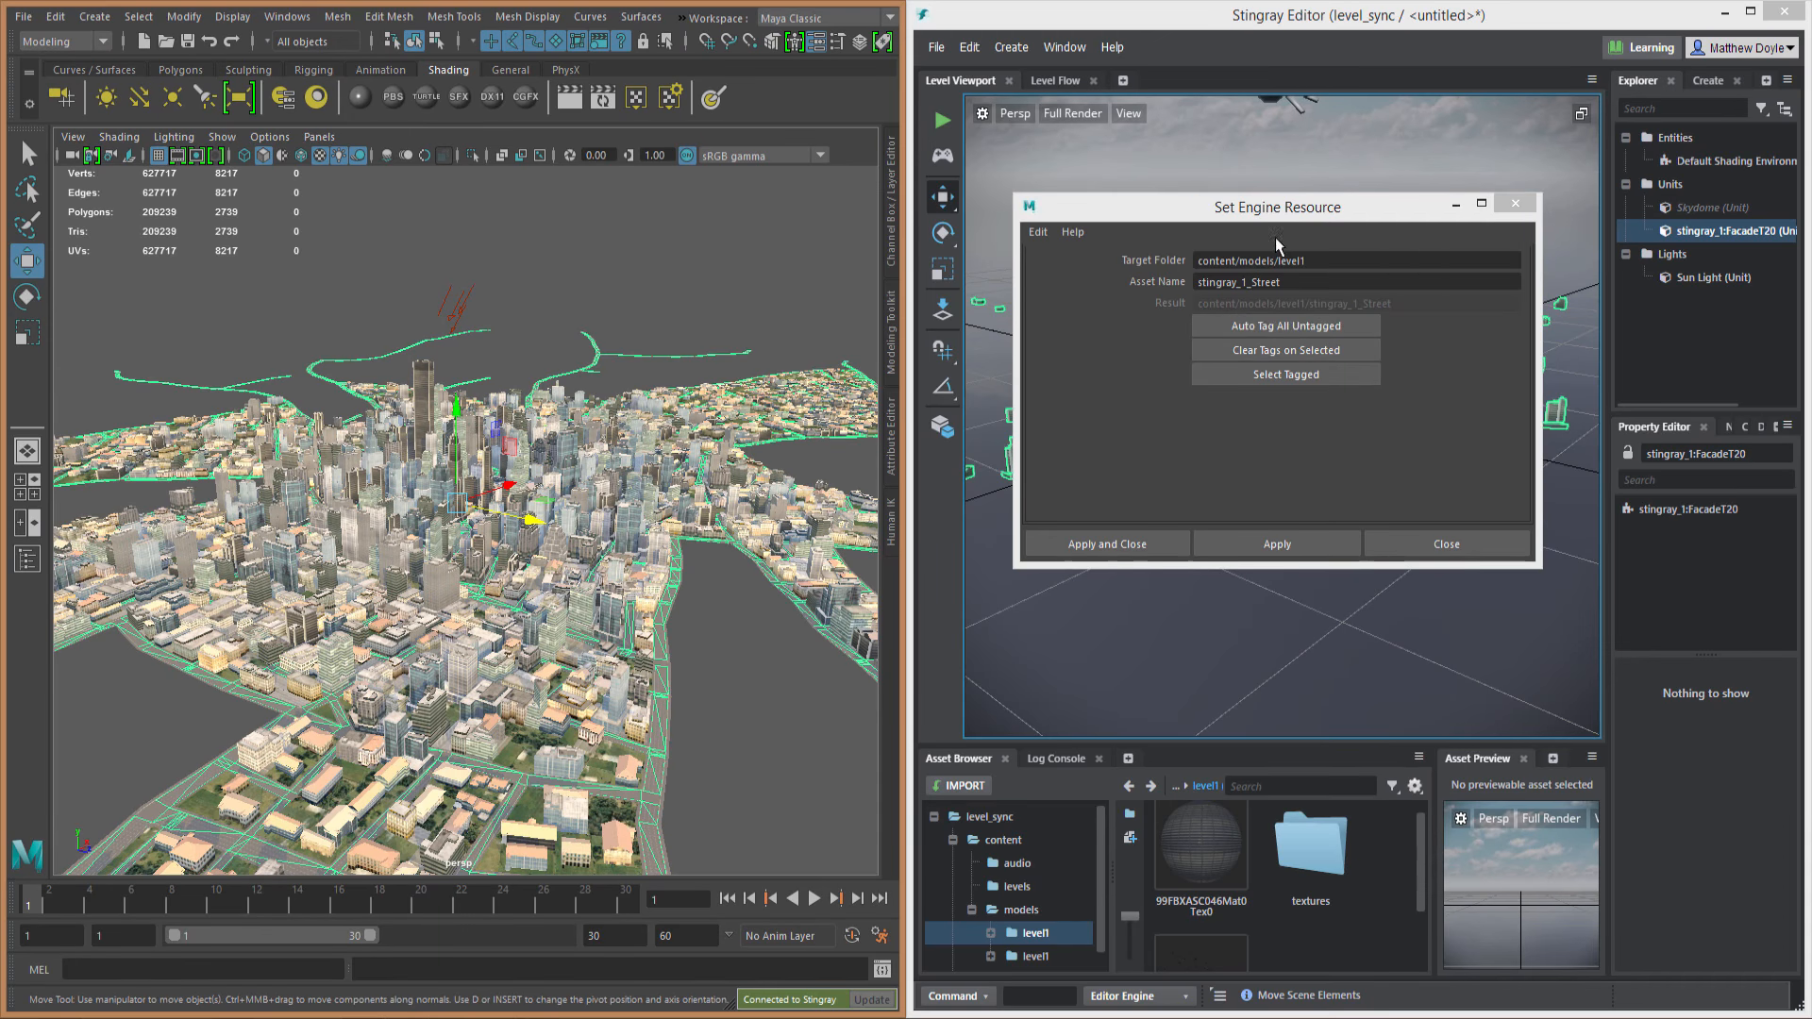
{"action": "left_click_drag", "start_coordinate": [1277, 210], "coordinate": [830, 242]}
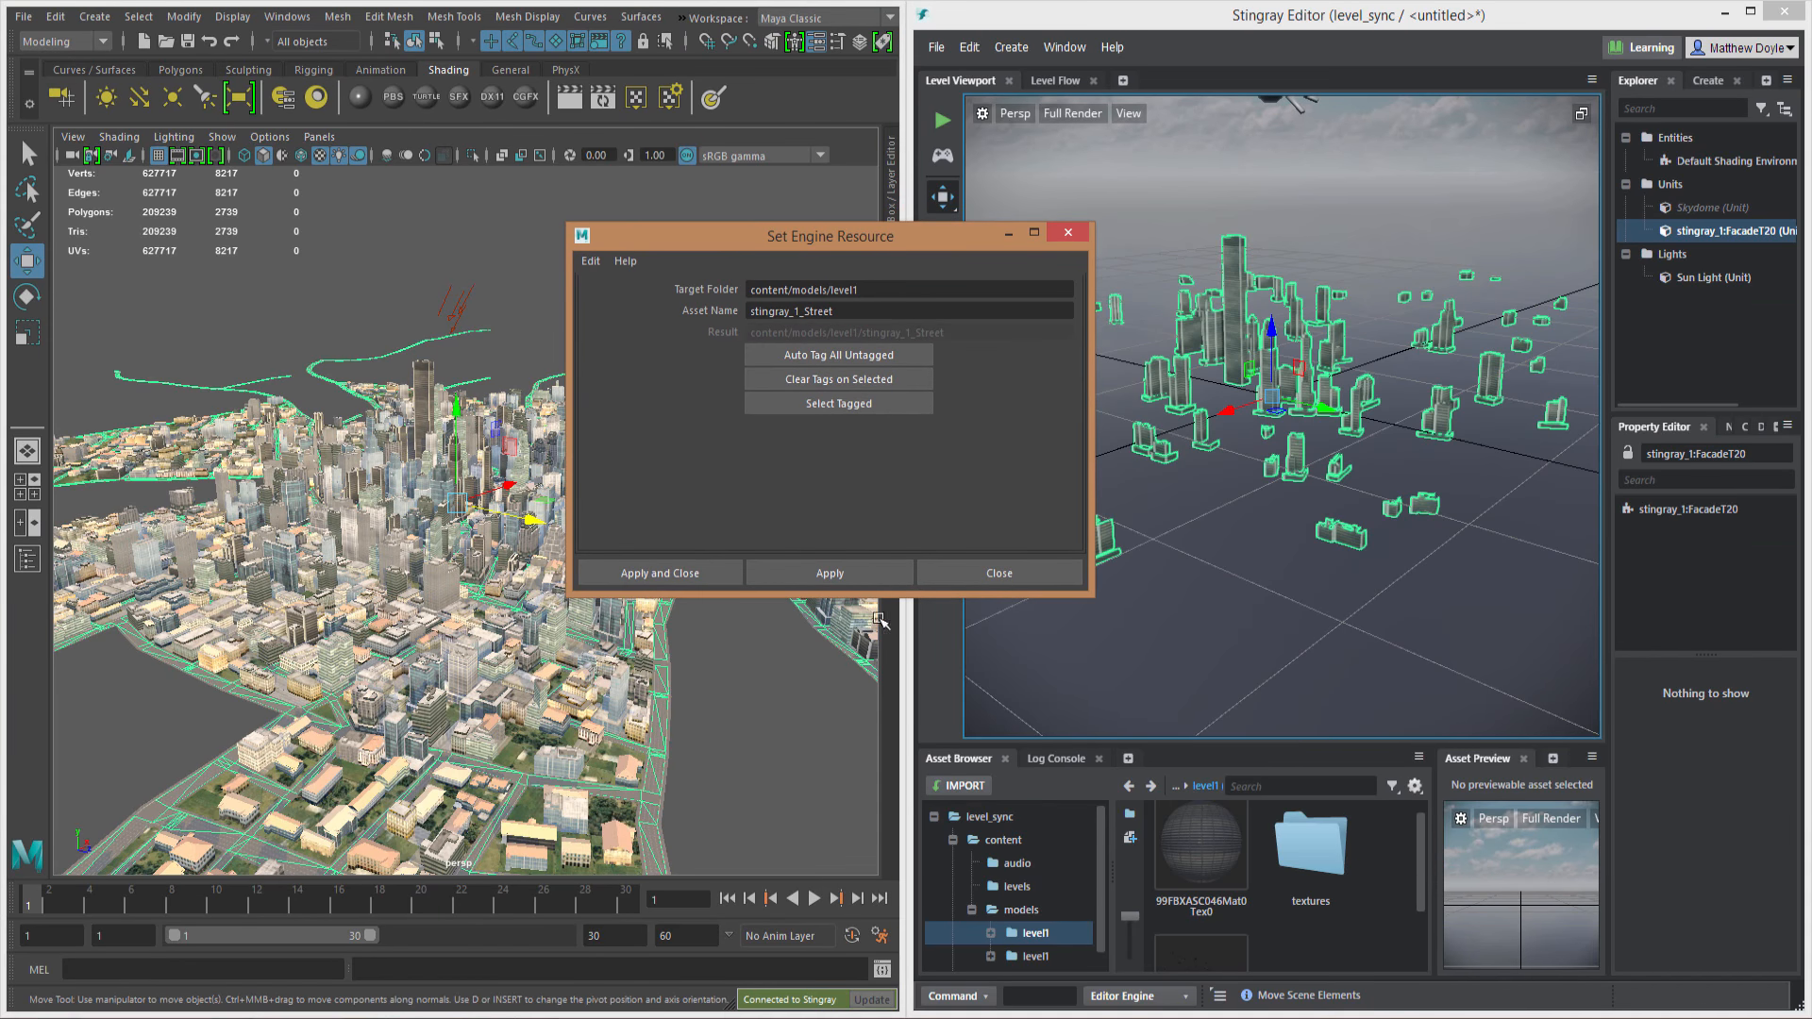
{"action": "left_click", "coordinate": [830, 406]}
{"action": "left_click", "coordinate": [1016, 572]}
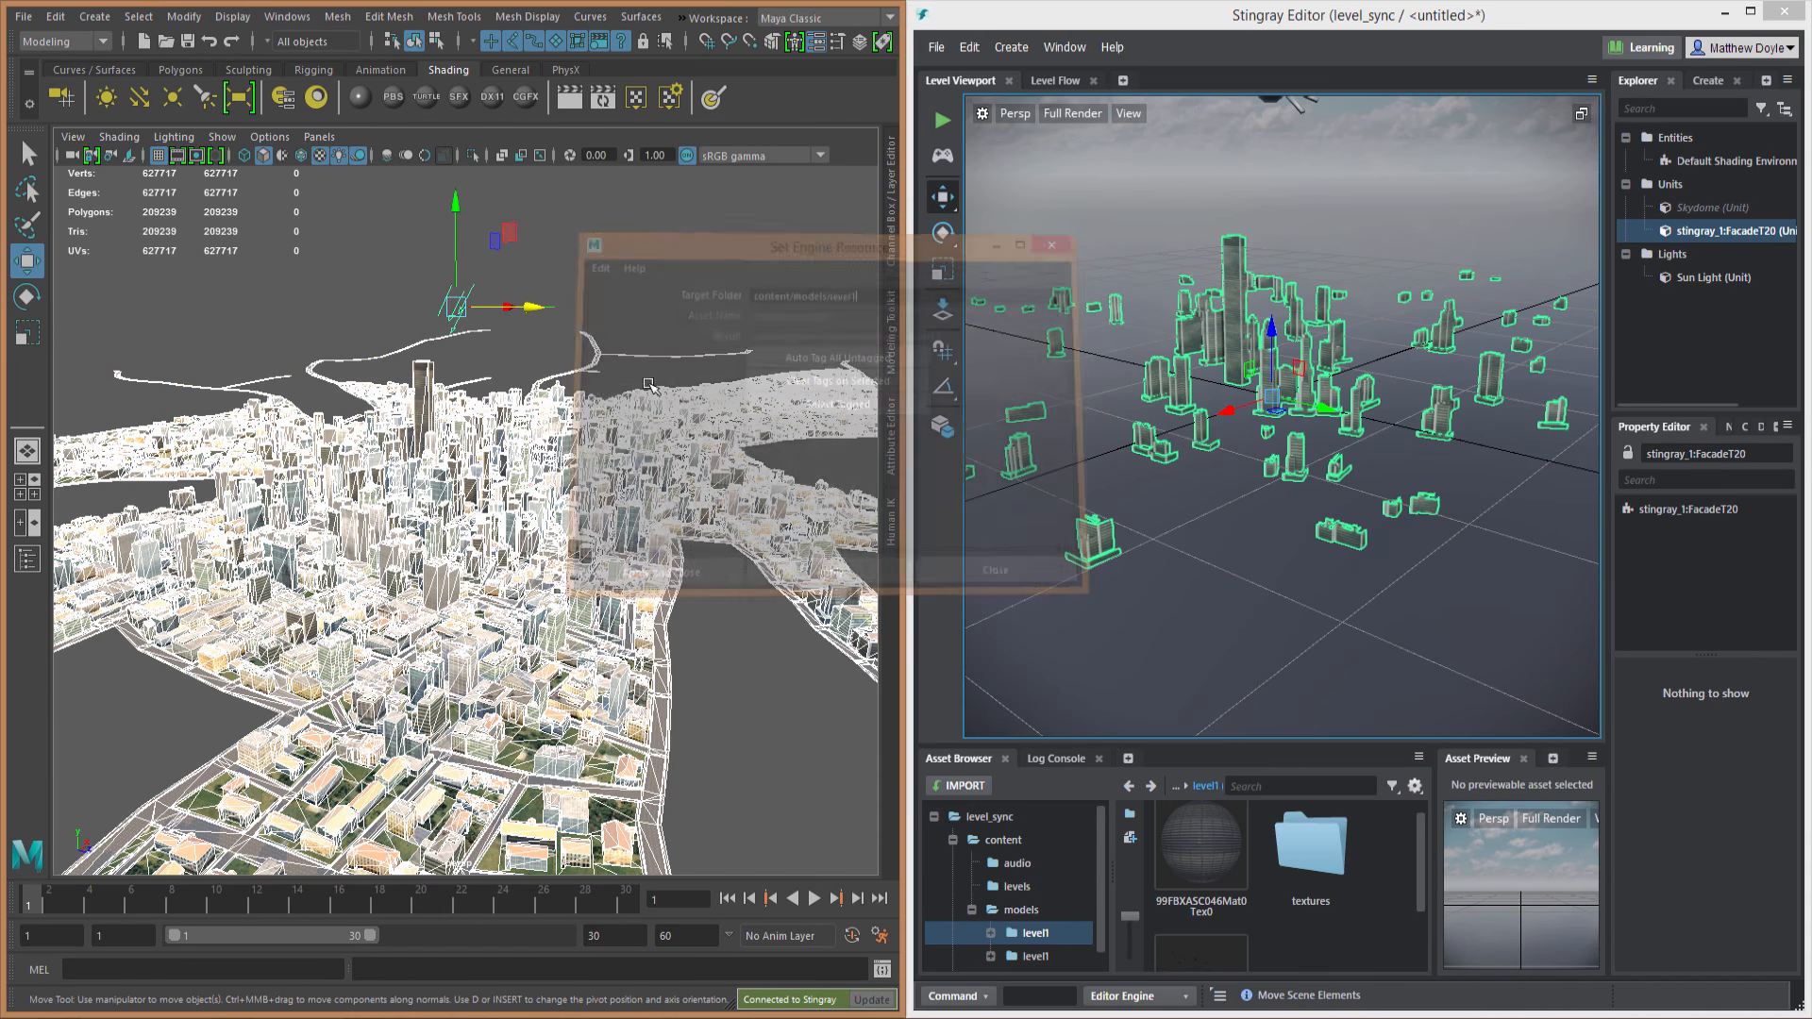
Step: Send all selected city objects to the Stingray level with Auto Tag and Send Missing Assets enabled
{"action": "left_click", "coordinate": [681, 19]}
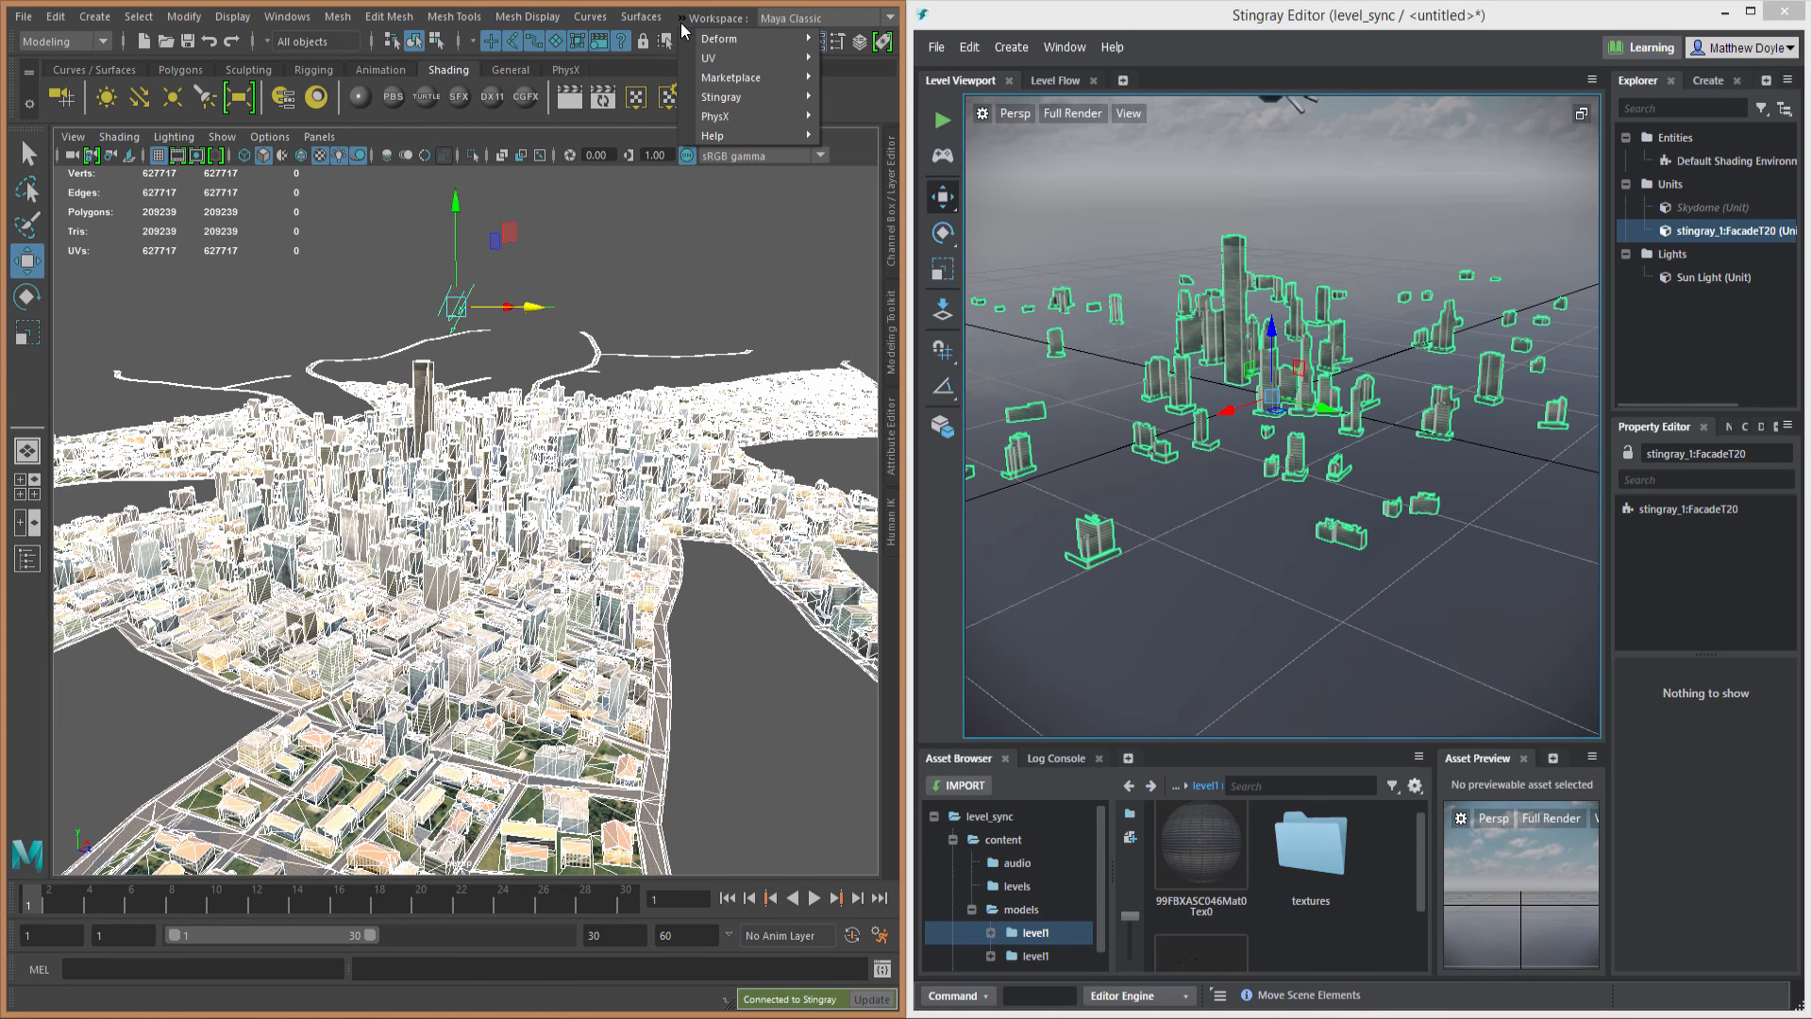
{"action": "mouse_move", "coordinate": [750, 94]}
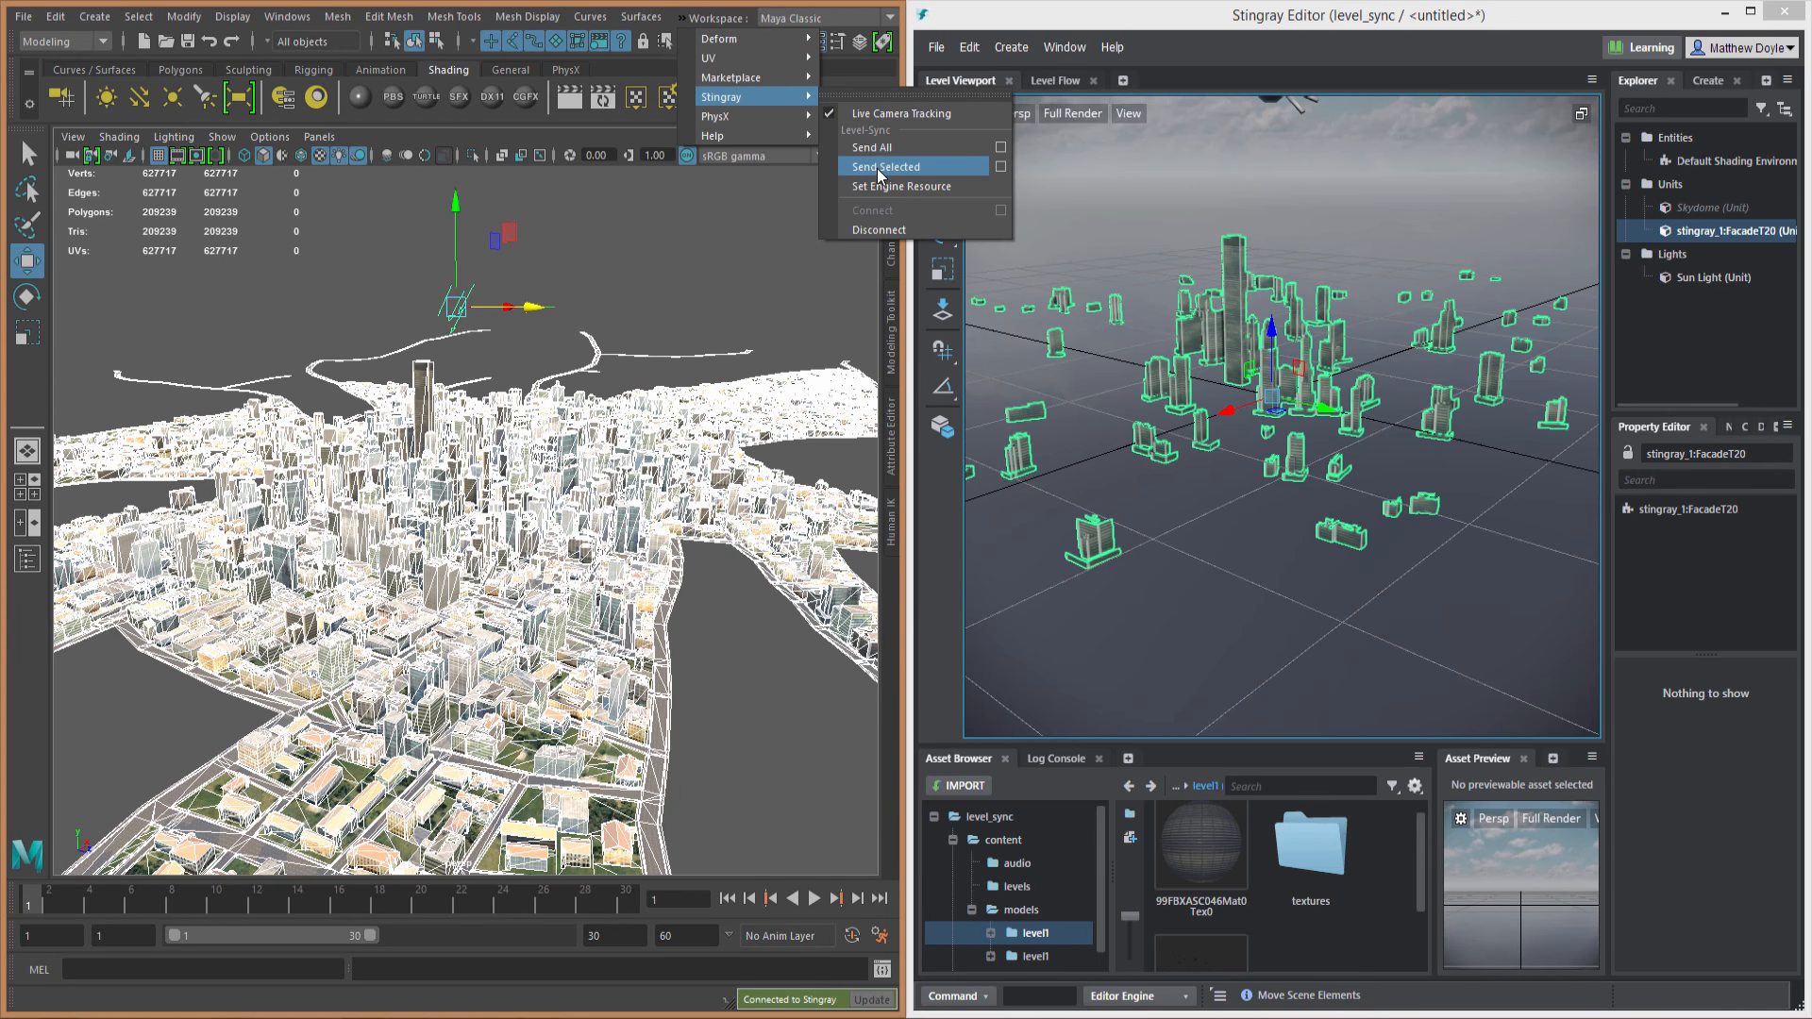
{"action": "left_click", "coordinate": [997, 165]}
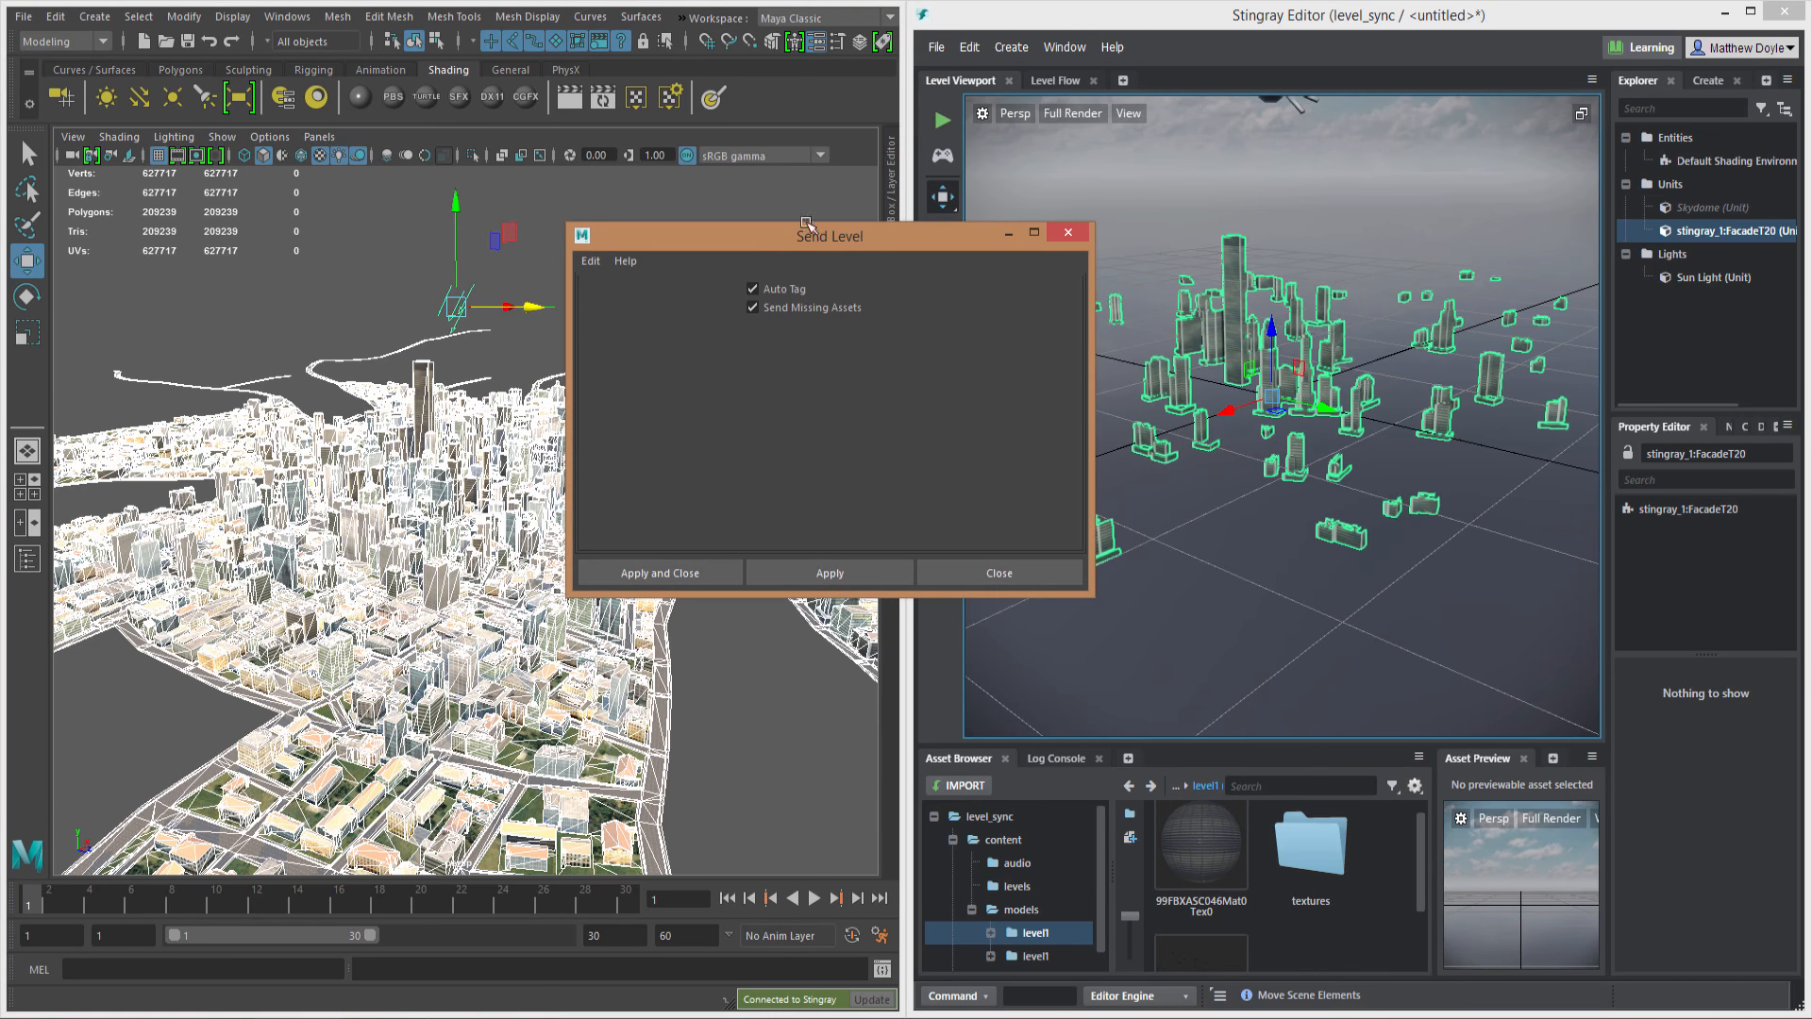
{"action": "left_click_drag", "start_coordinate": [793, 240], "coordinate": [750, 219]}
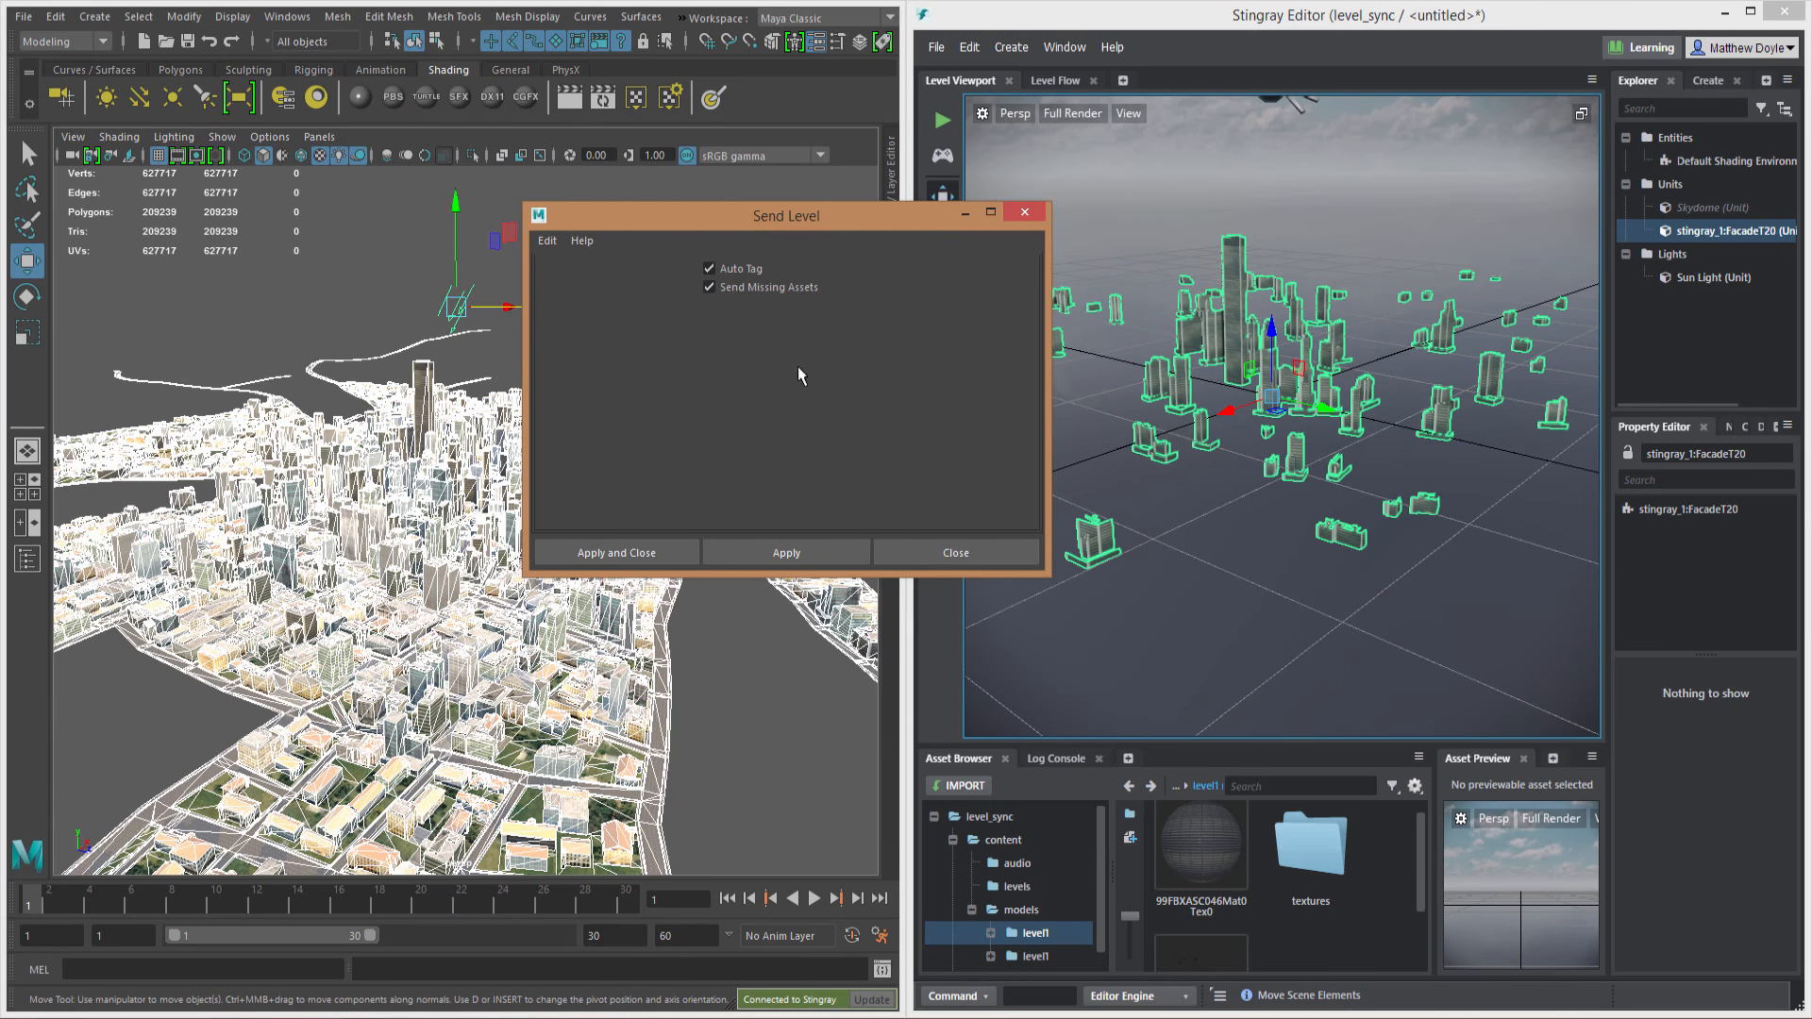
{"action": "left_click", "coordinate": [630, 557]}
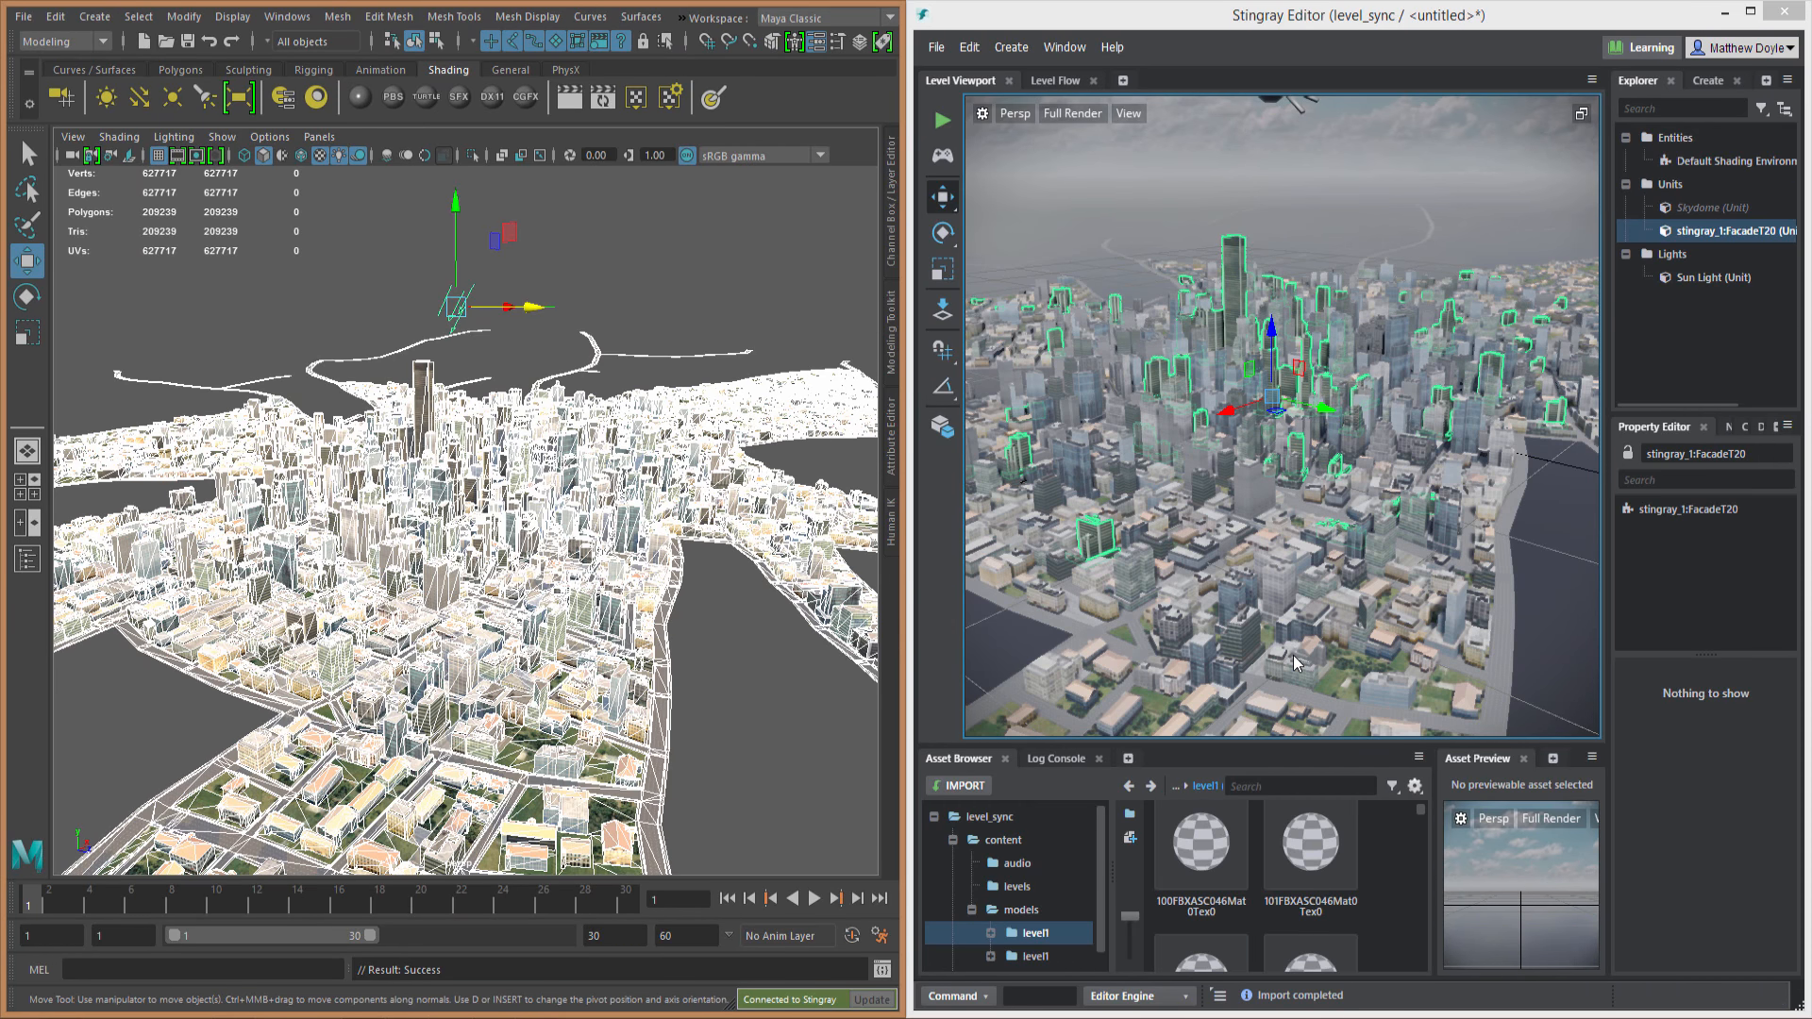
Step: Examine the imported city in Stingray from several angles and compare the tower area with the Maya scene
{"action": "left_click_drag", "start_coordinate": [1257, 350], "coordinate": [1186, 326], "text": "alt"}
{"action": "right_click_drag", "start_coordinate": [1186, 326], "coordinate": [1246, 482], "text": "alt"}
{"action": "right_click_drag", "start_coordinate": [1406, 557], "coordinate": [1455, 491], "text": "alt"}
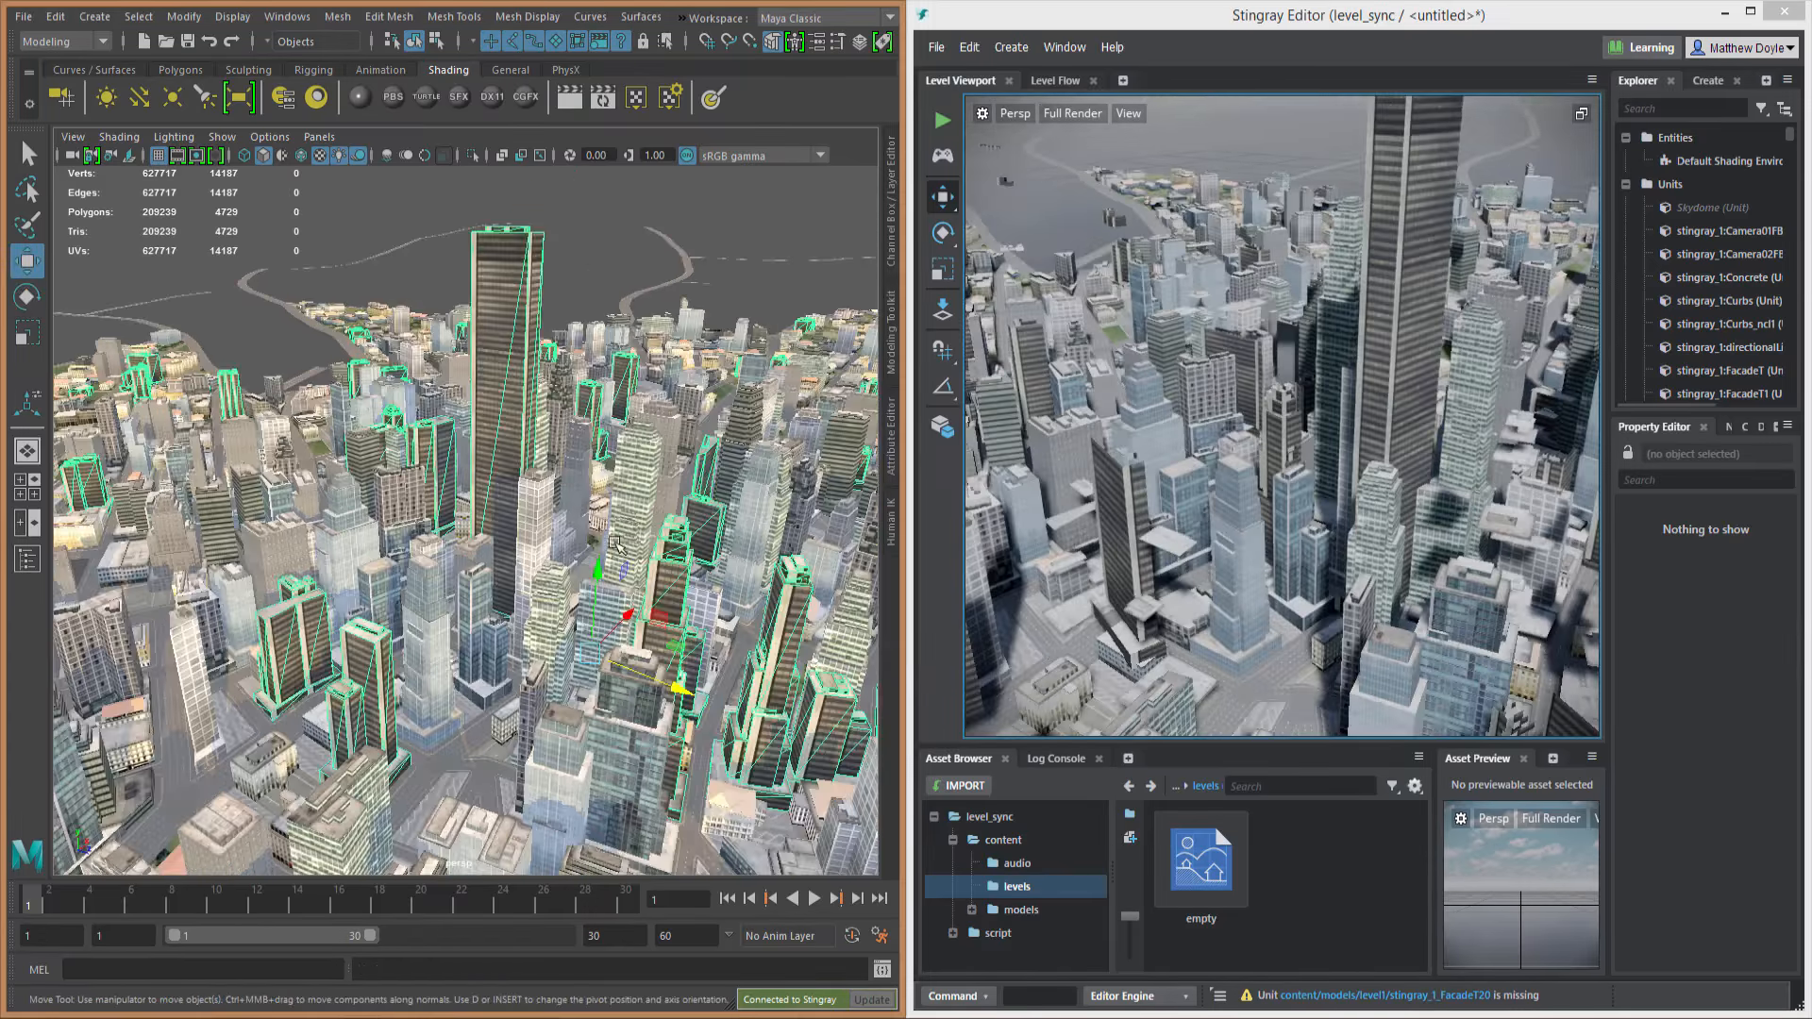
{"action": "right_click_drag", "start_coordinate": [633, 529], "coordinate": [614, 499], "text": "alt"}
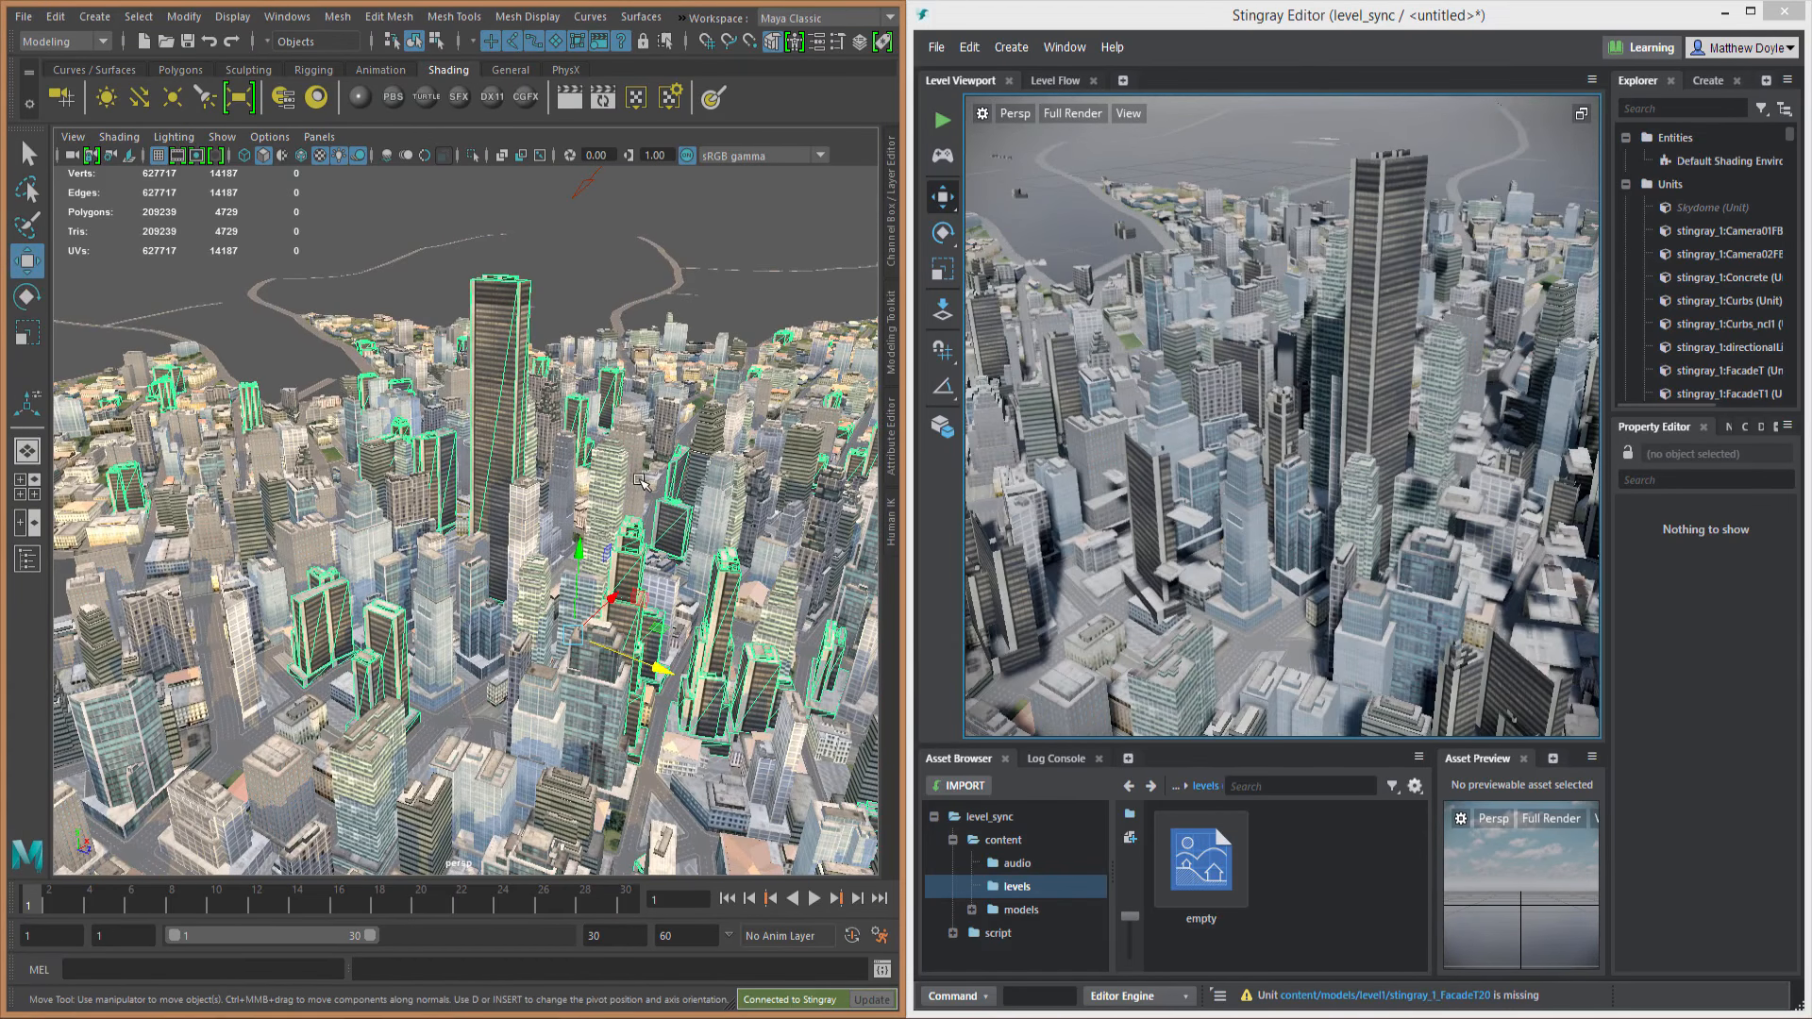
{"action": "left_click_drag", "start_coordinate": [639, 481], "coordinate": [538, 453], "text": "alt"}
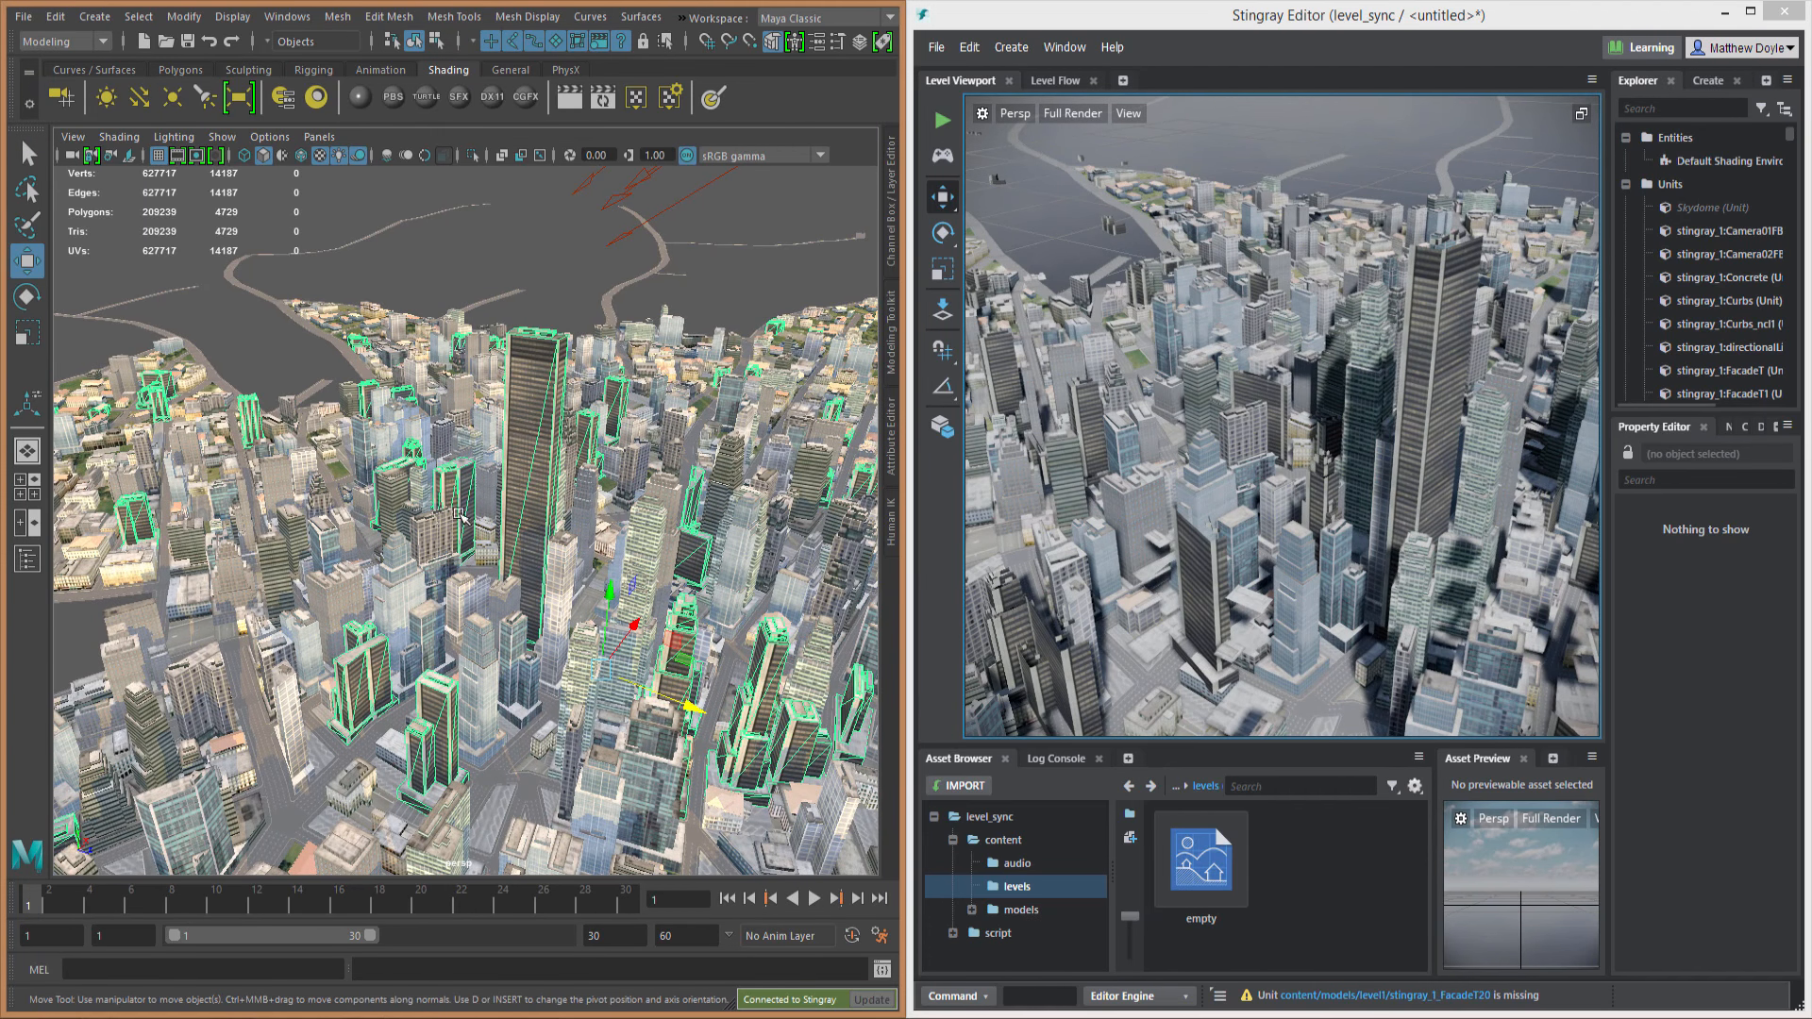
{"action": "left_click_drag", "start_coordinate": [530, 472], "coordinate": [657, 672], "text": "alt"}
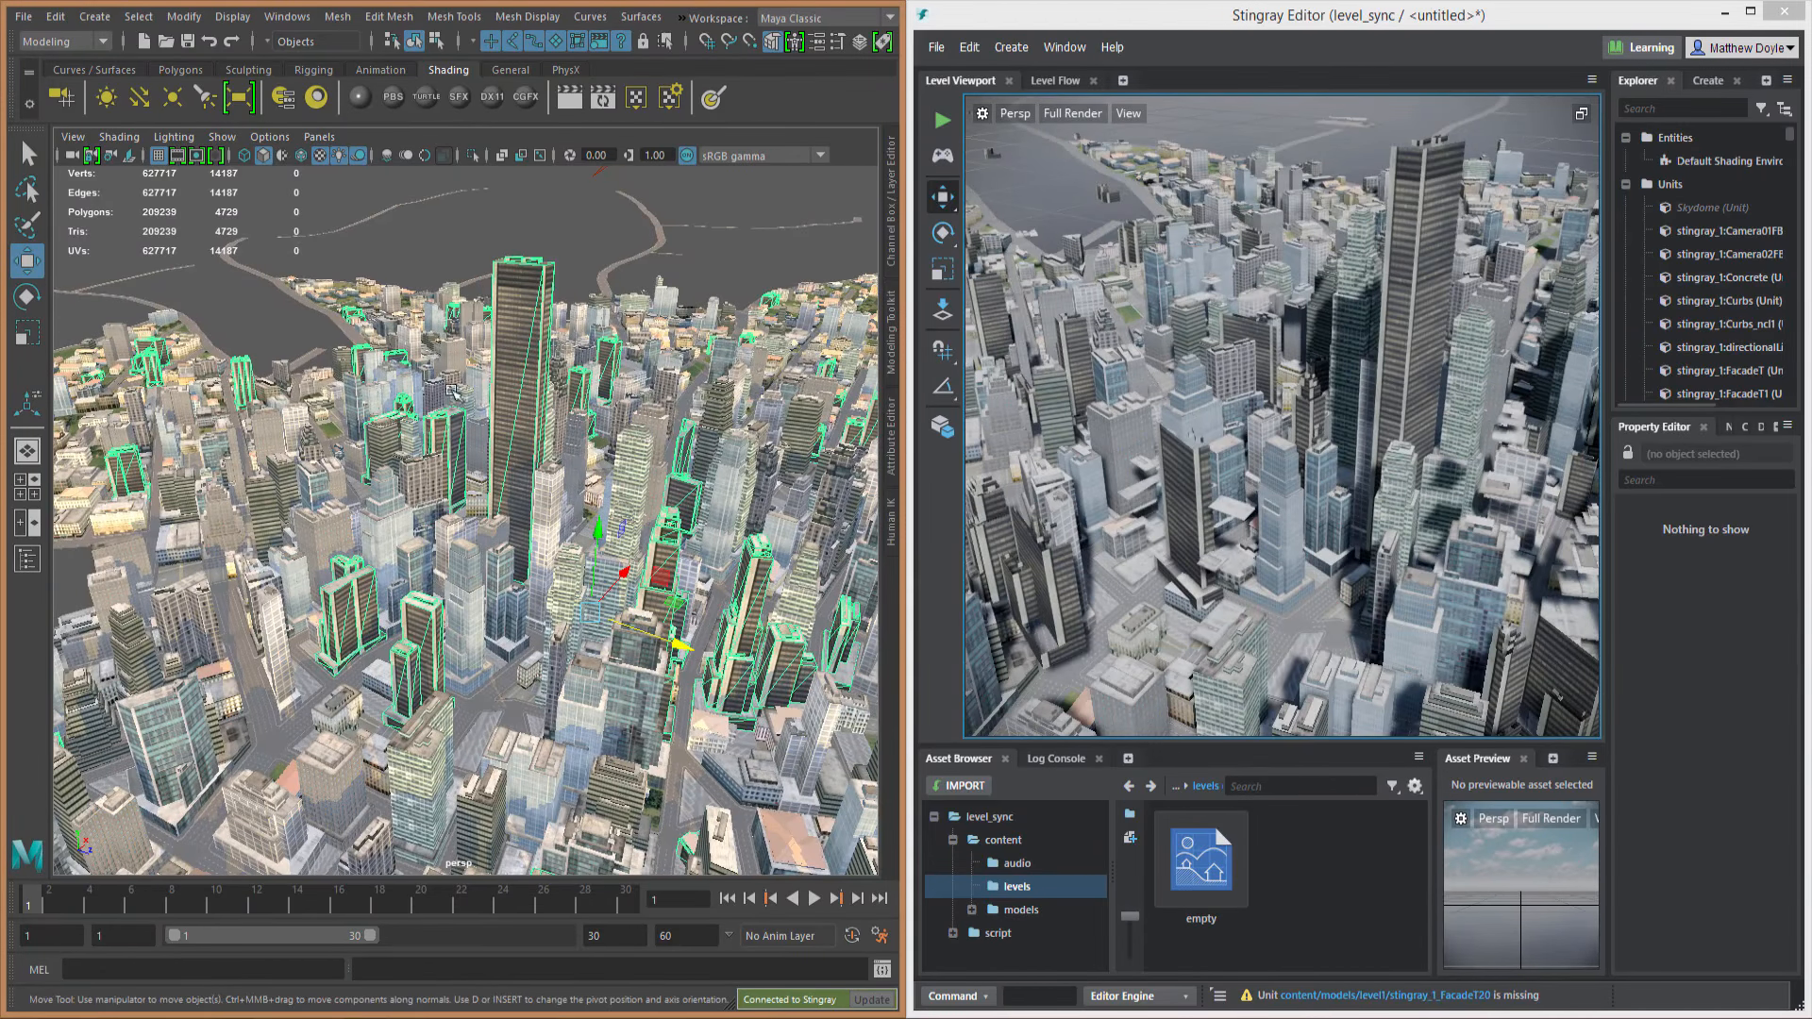
Step: Move the selected FacadeT20 building group sideways through the city in Maya and send the selection to the Stingray level
{"action": "left_click_drag", "start_coordinate": [680, 649], "coordinate": [520, 604]}
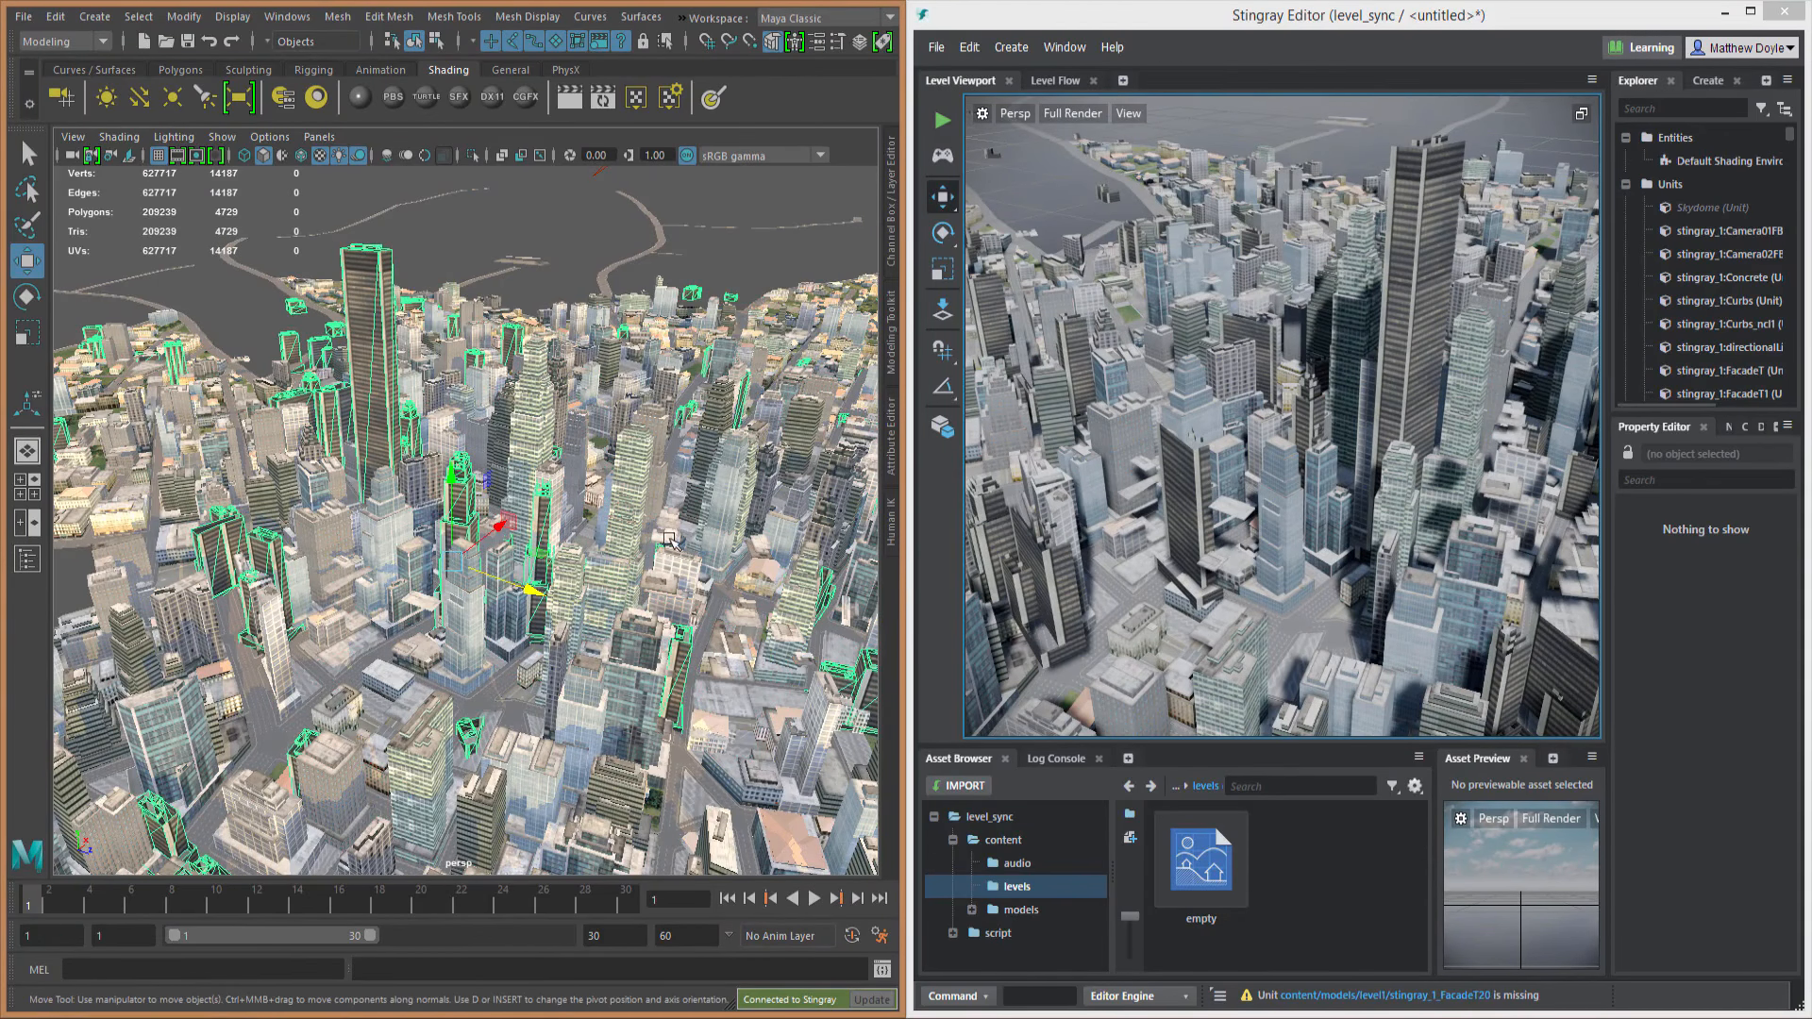
{"action": "left_click_drag", "start_coordinate": [651, 509], "coordinate": [634, 495], "text": "alt"}
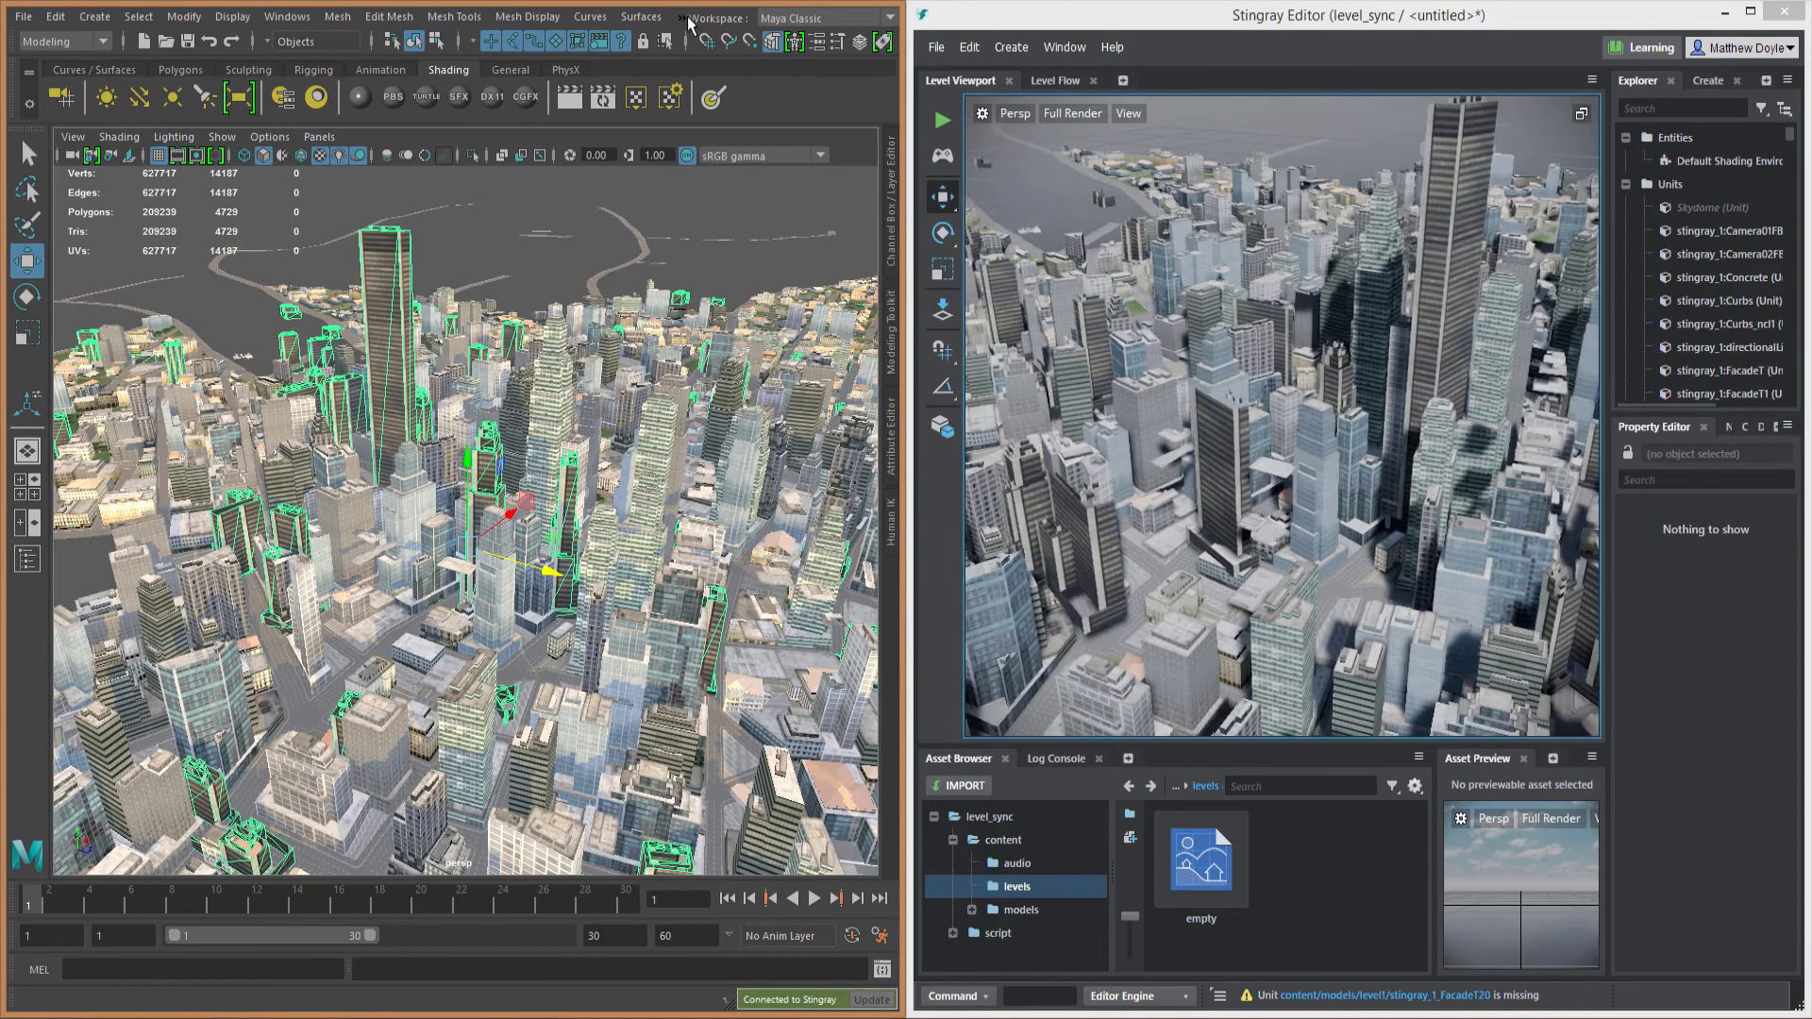
{"action": "left_click", "coordinate": [687, 19]}
{"action": "mouse_move", "coordinate": [792, 116]}
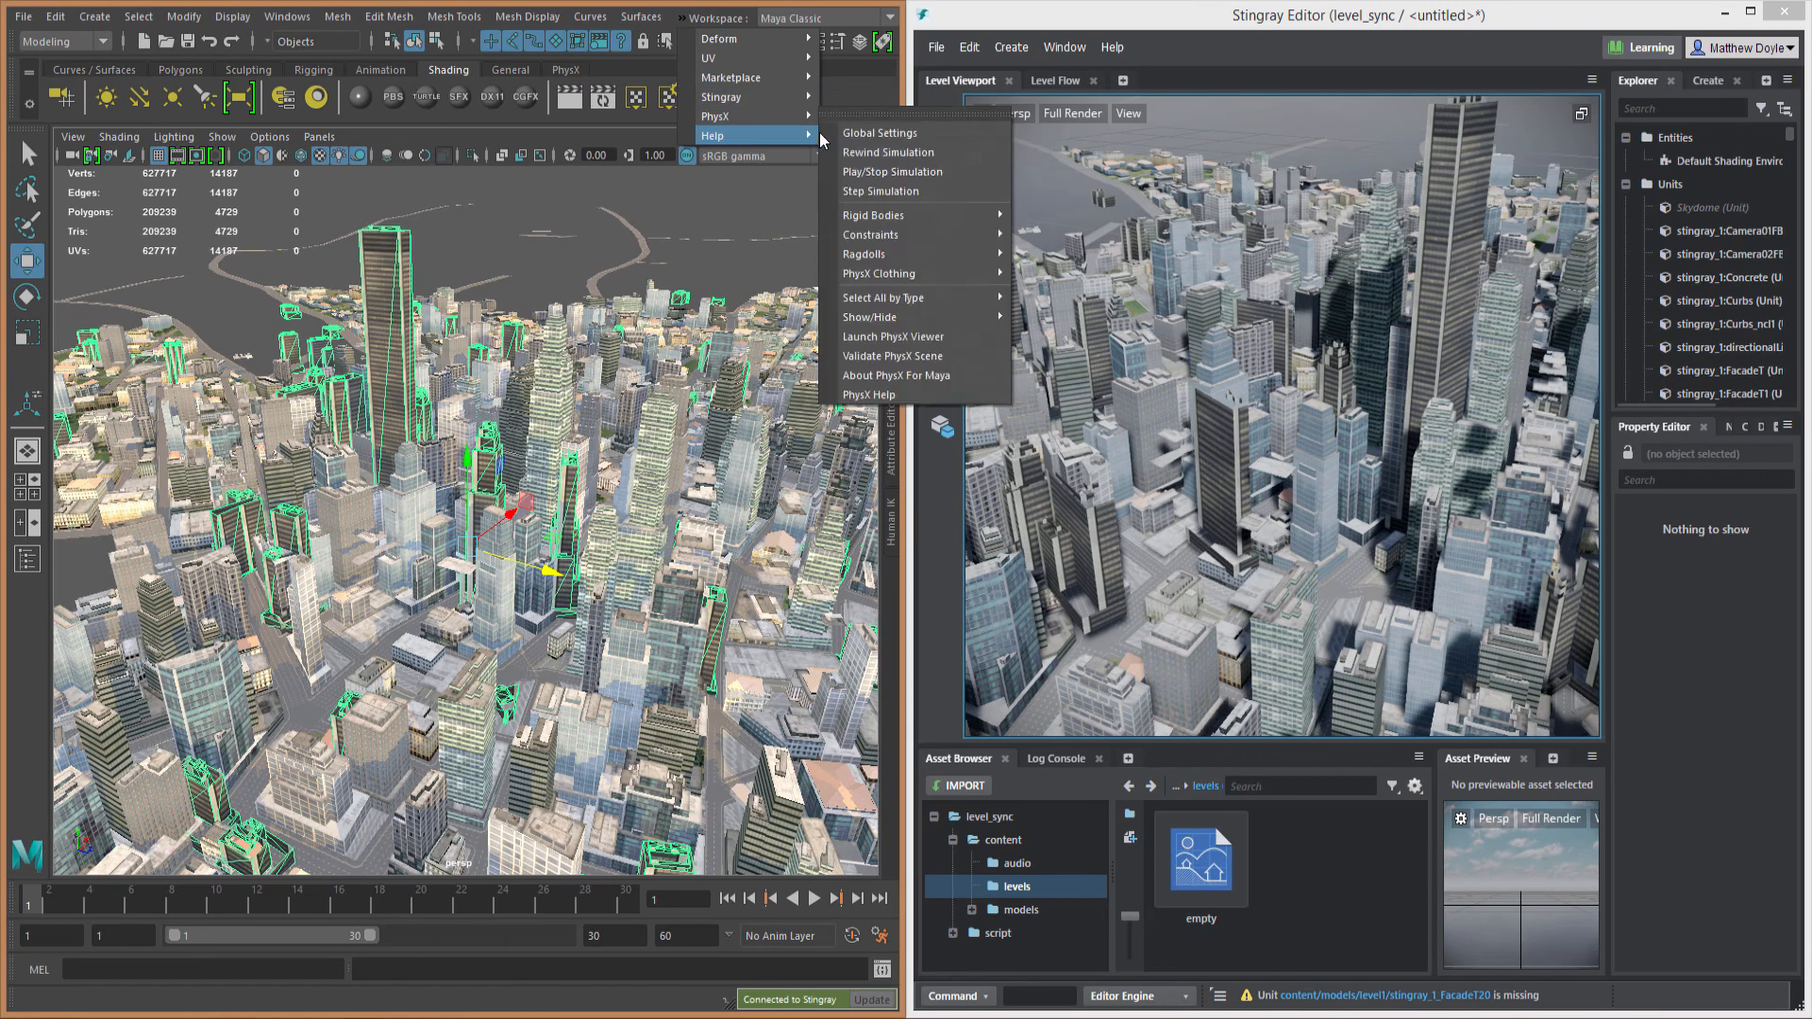
{"action": "left_click", "coordinate": [874, 167]}
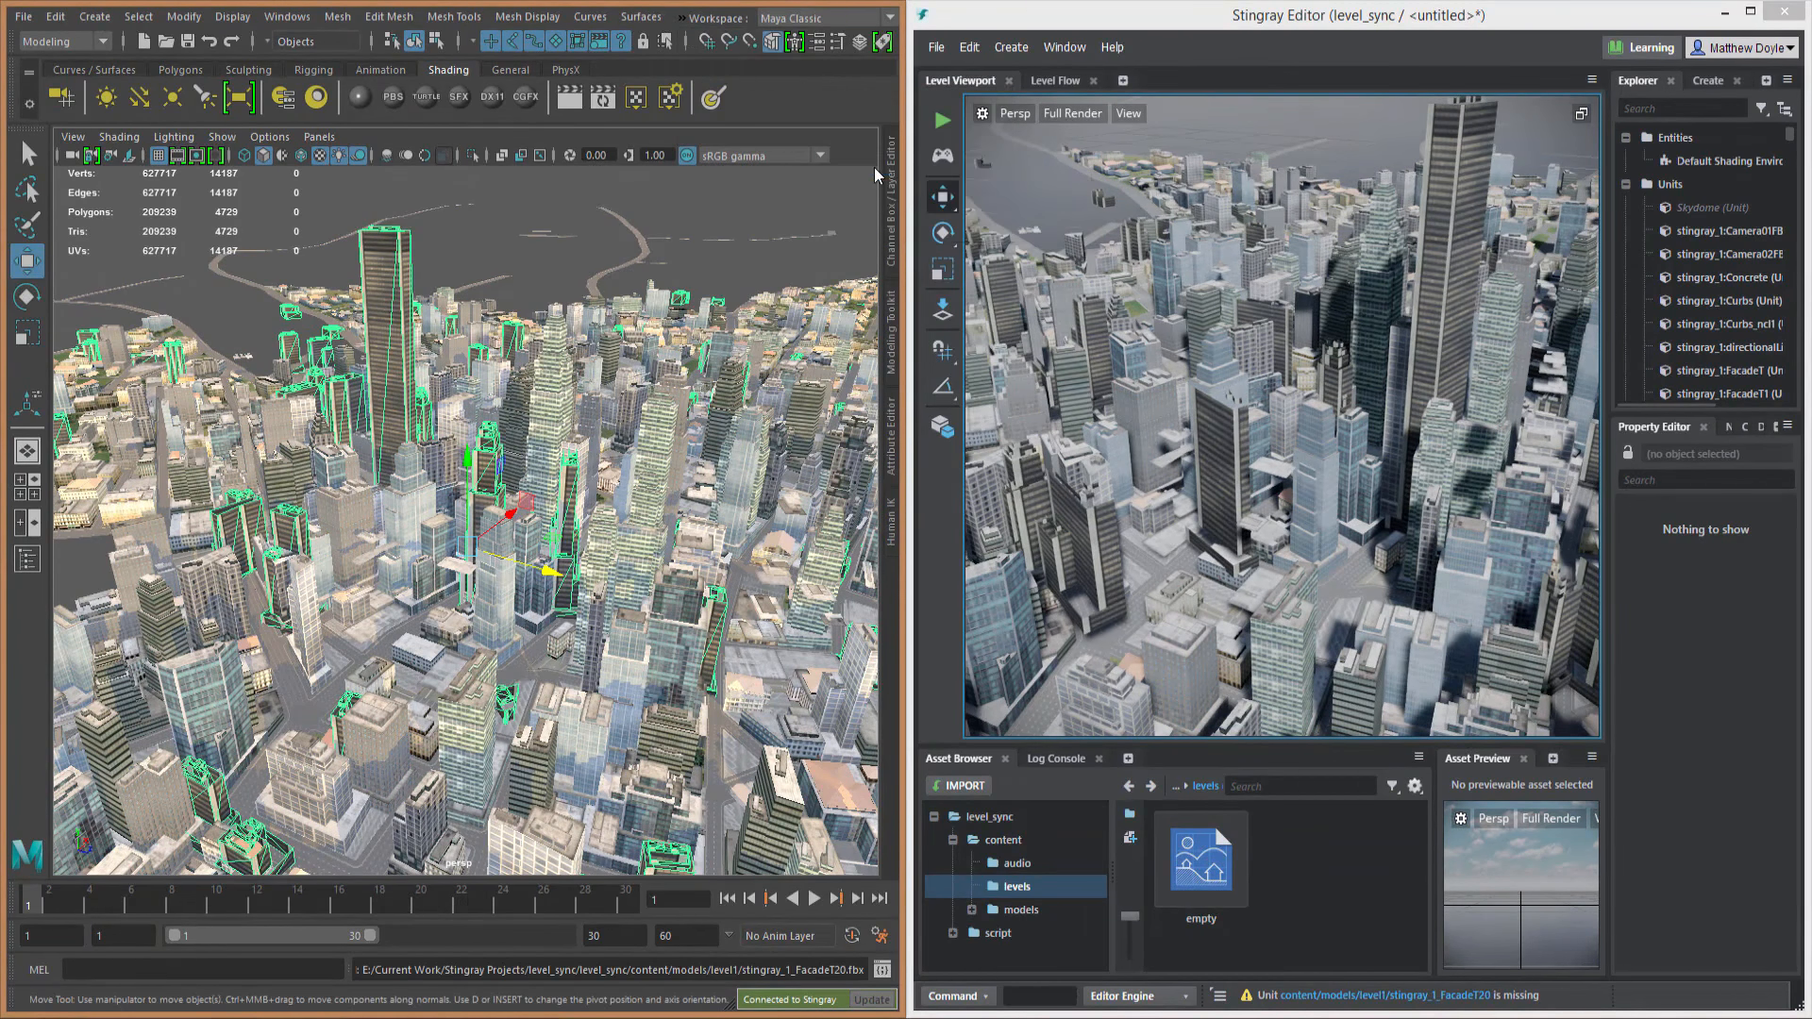
Step: Look around the neighbourhood of the multi-storey corner building in both viewports and frame that selected building
{"action": "mouse_move", "coordinate": [1166, 420]}
{"action": "left_mouse_down", "text": "alt"}
{"action": "mouse_move", "coordinate": [1193, 420]}
{"action": "mouse_move", "coordinate": [1169, 435]}
{"action": "left_mouse_up", "text": "alt"}
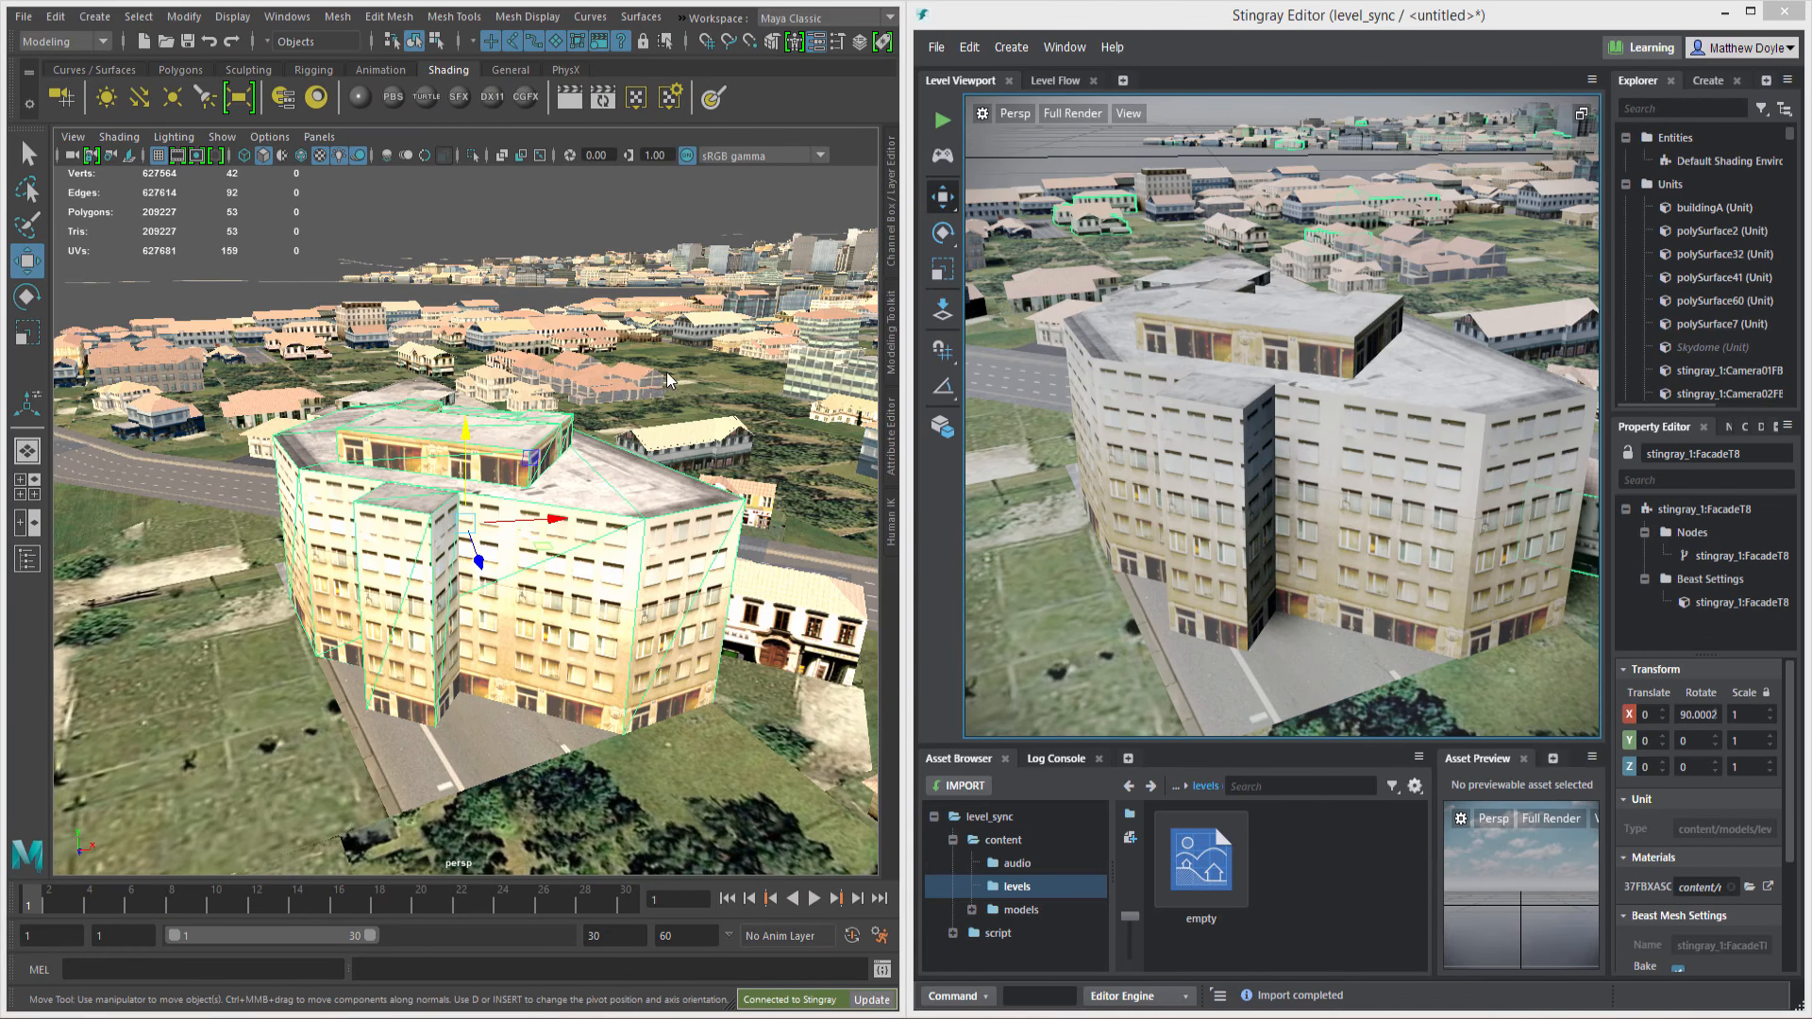
{"action": "scroll", "coordinate": [614, 437], "scroll_direction": "up", "scroll_amount": 5}
{"action": "scroll", "coordinate": [613, 436], "scroll_direction": "down", "scroll_amount": 3}
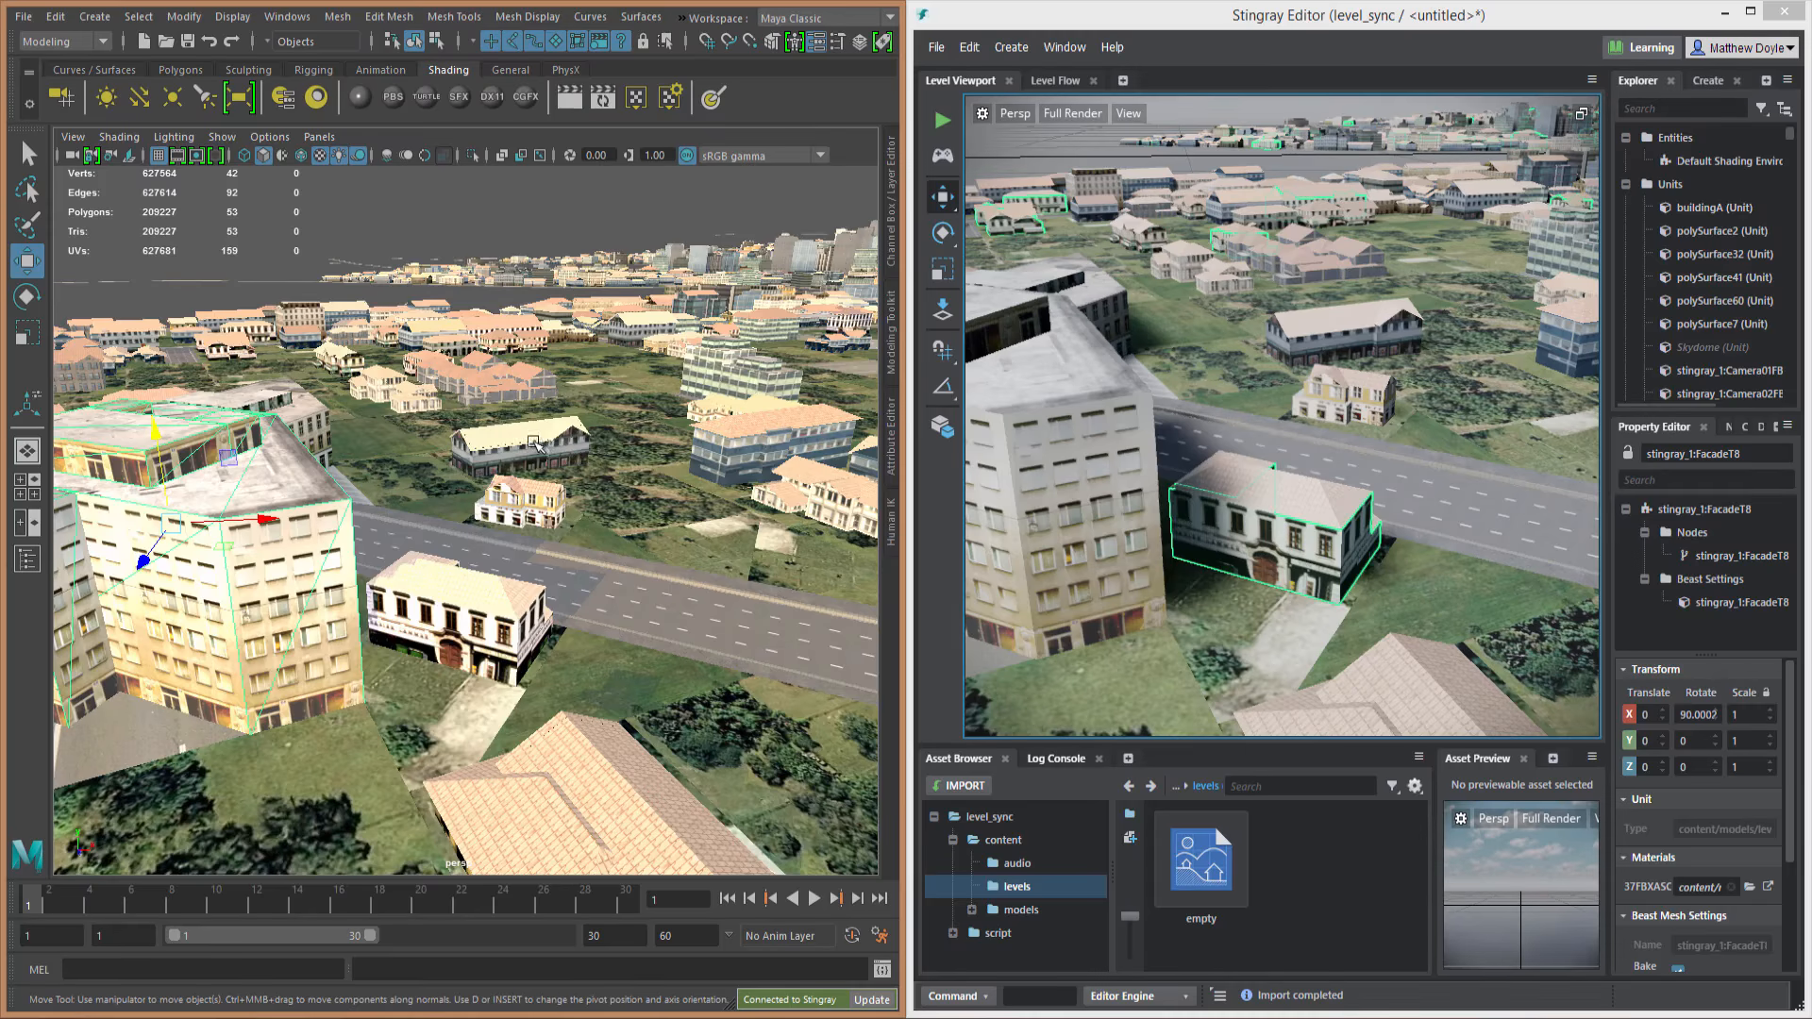
{"action": "left_click_drag", "start_coordinate": [542, 446], "coordinate": [540, 444], "text": "alt"}
{"action": "key", "text": "f"}
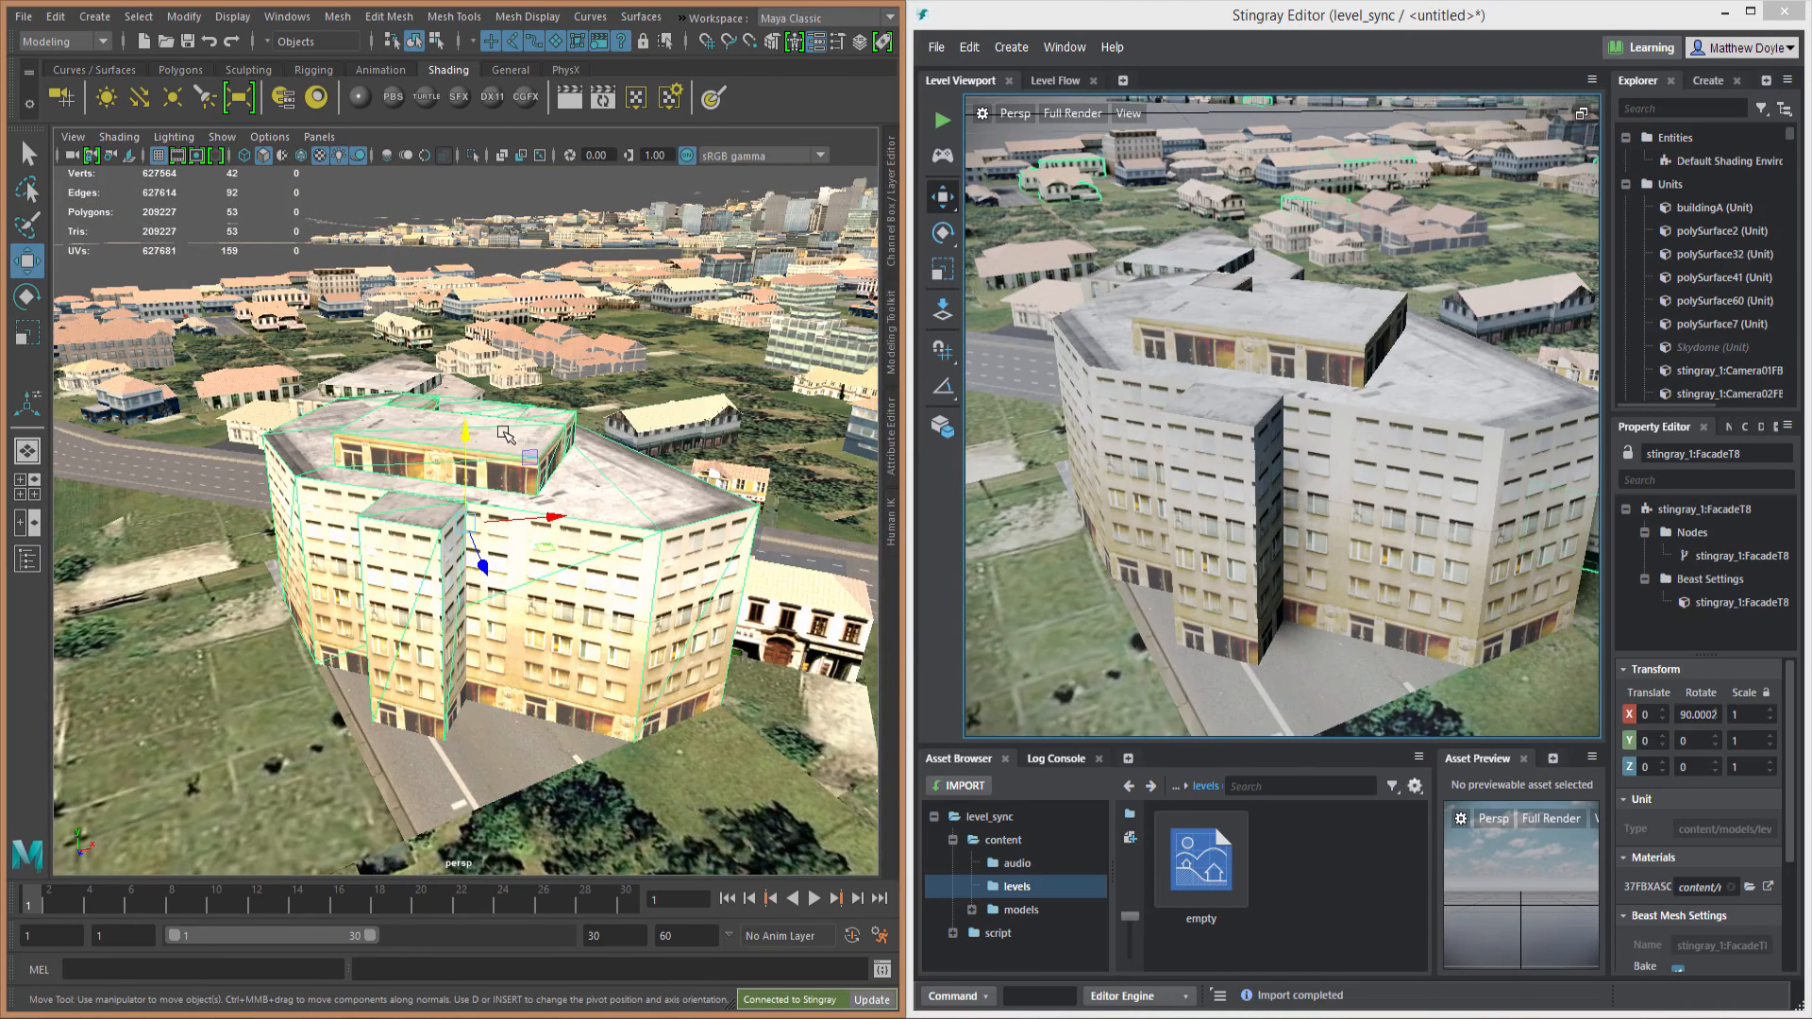
Step: Select the roof faces of the rooftop block on the corner building in Maya and move them up to make the block taller
{"action": "right_click_drag", "start_coordinate": [355, 327], "coordinate": [519, 464], "text": "alt"}
{"action": "left_click", "coordinate": [528, 412]}
{"action": "right_click_drag", "start_coordinate": [366, 319], "coordinate": [439, 359], "text": "alt"}
{"action": "middle_click_drag", "start_coordinate": [321, 367], "coordinate": [355, 535], "text": "alt"}
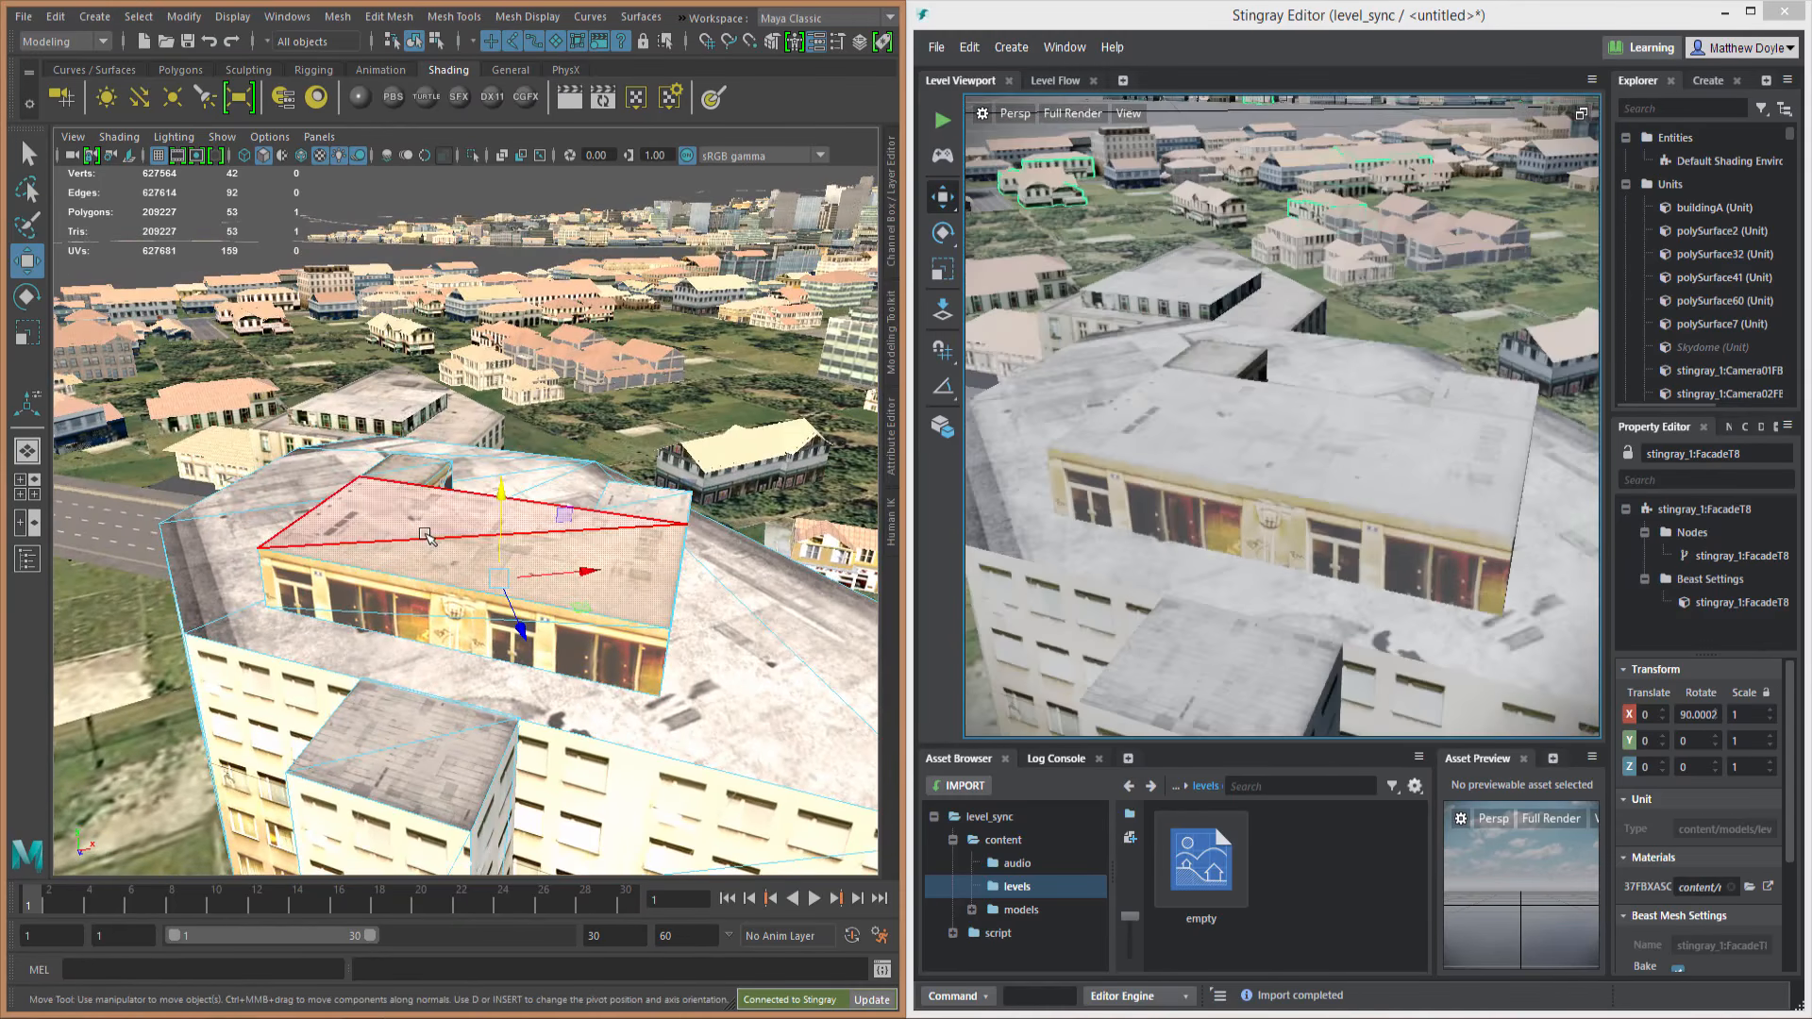
{"action": "left_click", "coordinate": [421, 519], "text": "shift"}
{"action": "left_click", "coordinate": [403, 467], "text": "shift"}
{"action": "left_click", "coordinate": [399, 462], "text": "shift"}
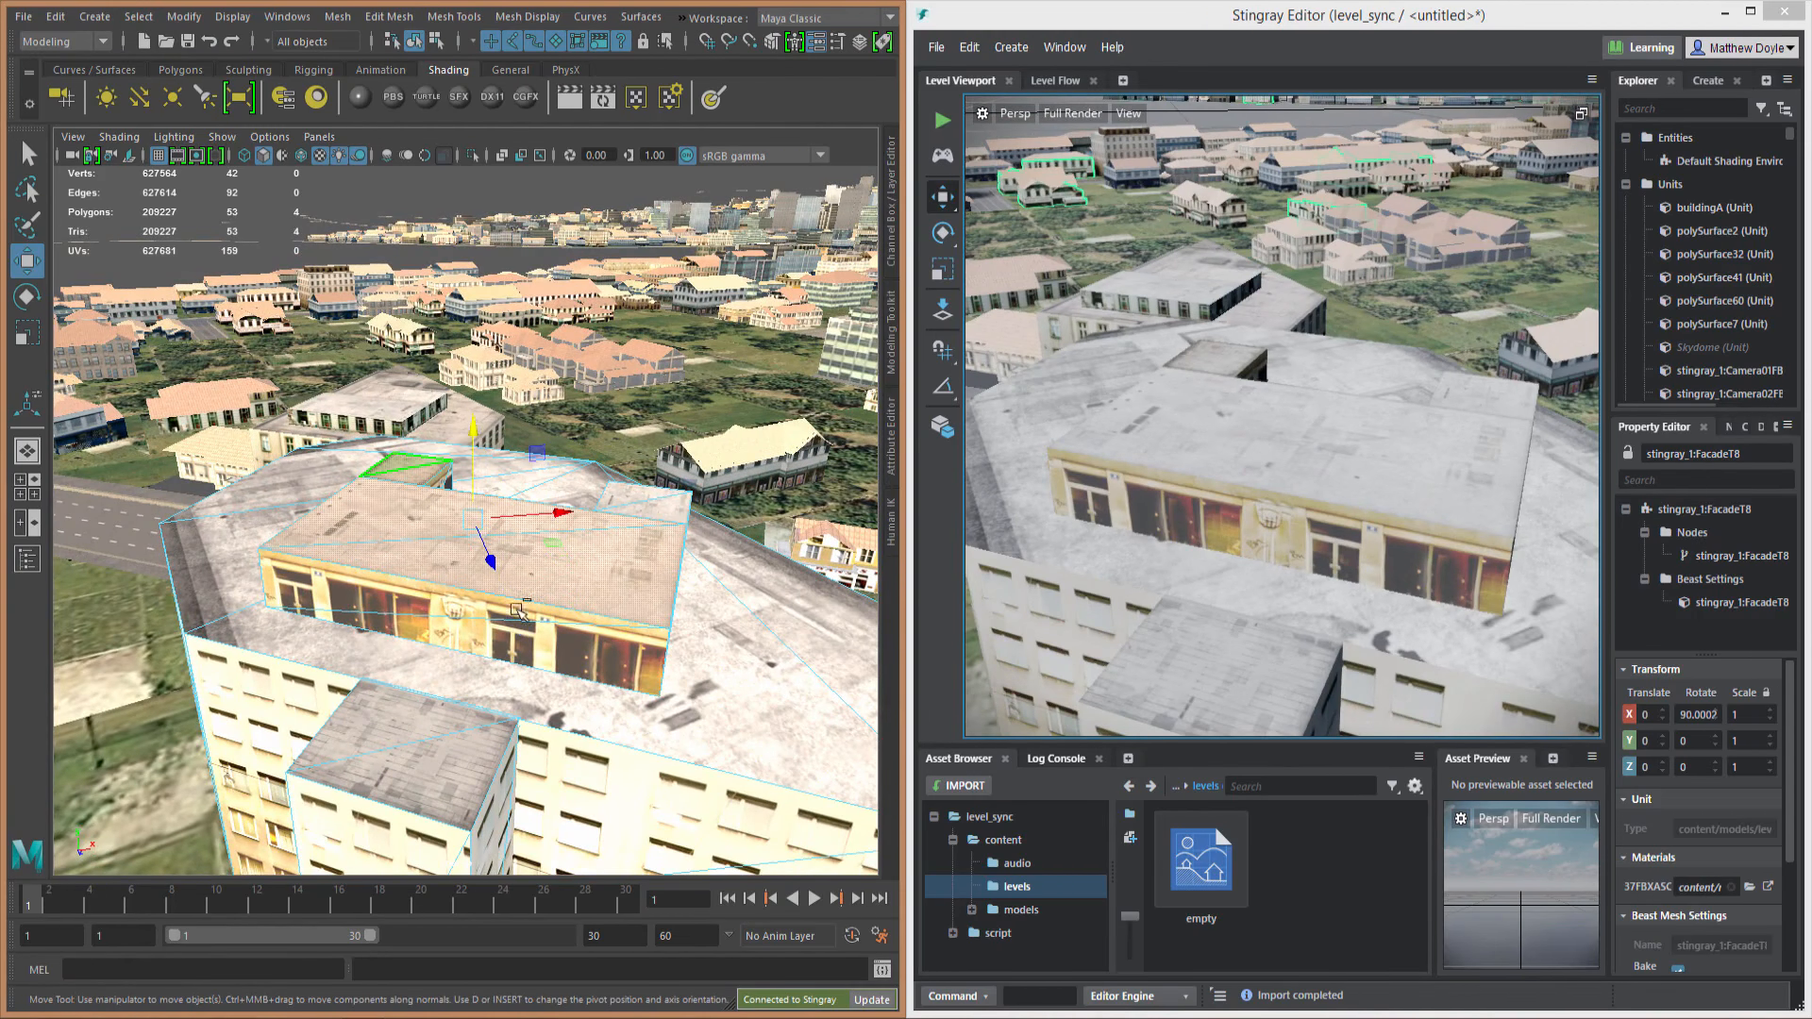
{"action": "left_click", "coordinate": [620, 499], "text": "shift"}
{"action": "left_click", "coordinate": [623, 500], "text": "shift"}
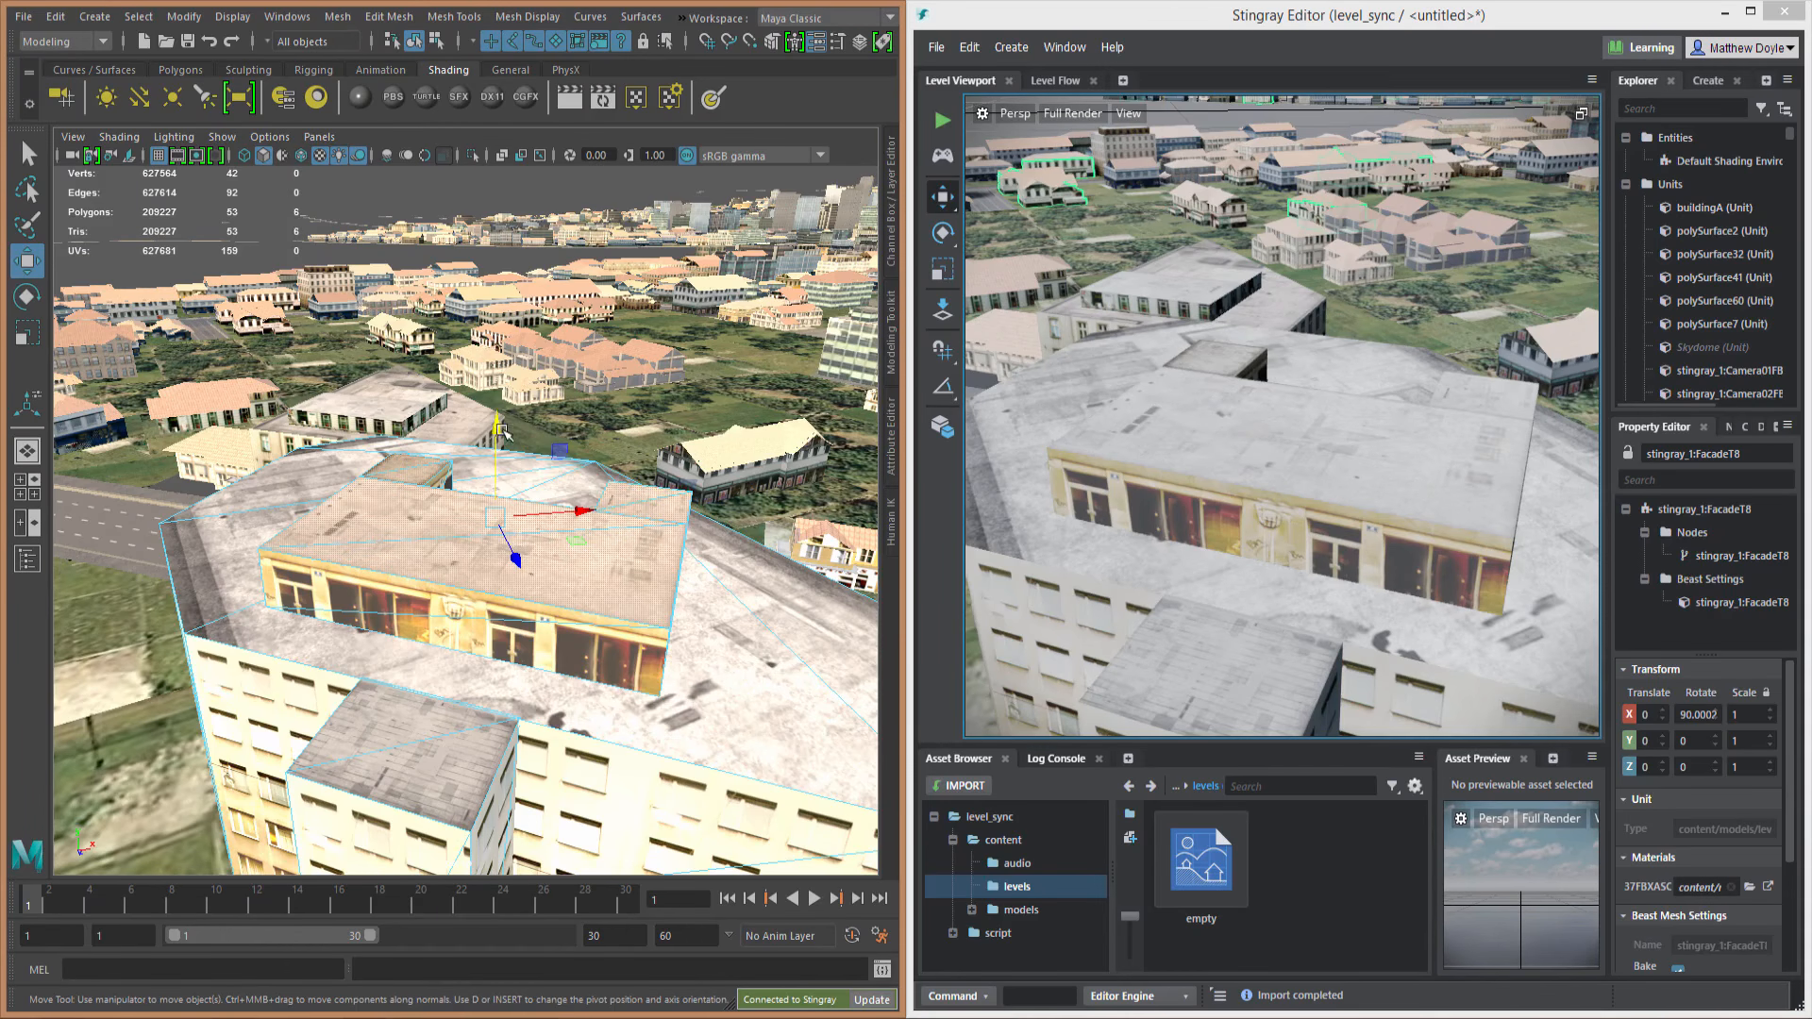
{"action": "left_click_drag", "start_coordinate": [496, 426], "coordinate": [497, 336]}
{"action": "right_click_drag", "start_coordinate": [701, 605], "coordinate": [643, 550], "text": "alt"}
{"action": "left_click_drag", "start_coordinate": [642, 550], "coordinate": [783, 608], "text": "alt"}
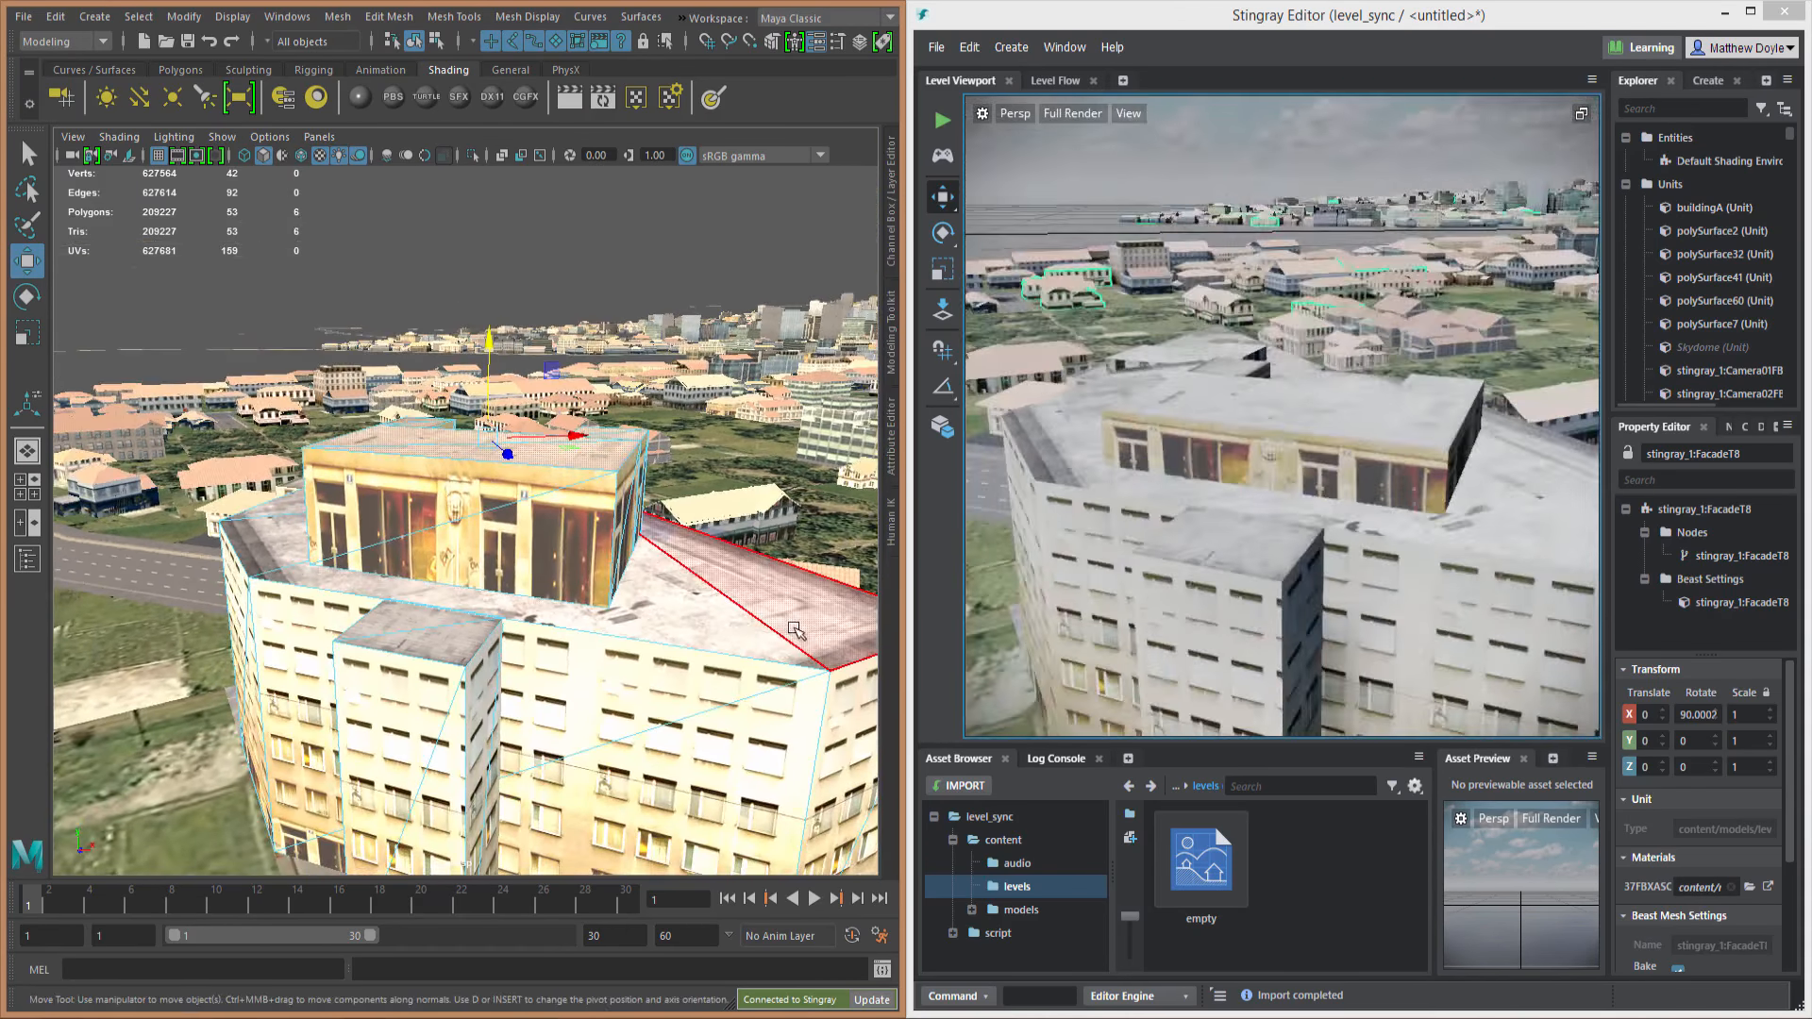
Step: Update the Stingray level with the rooftop block edited in Maya and inspect the corner building in the Stingray viewport
{"action": "left_click", "coordinate": [871, 1000]}
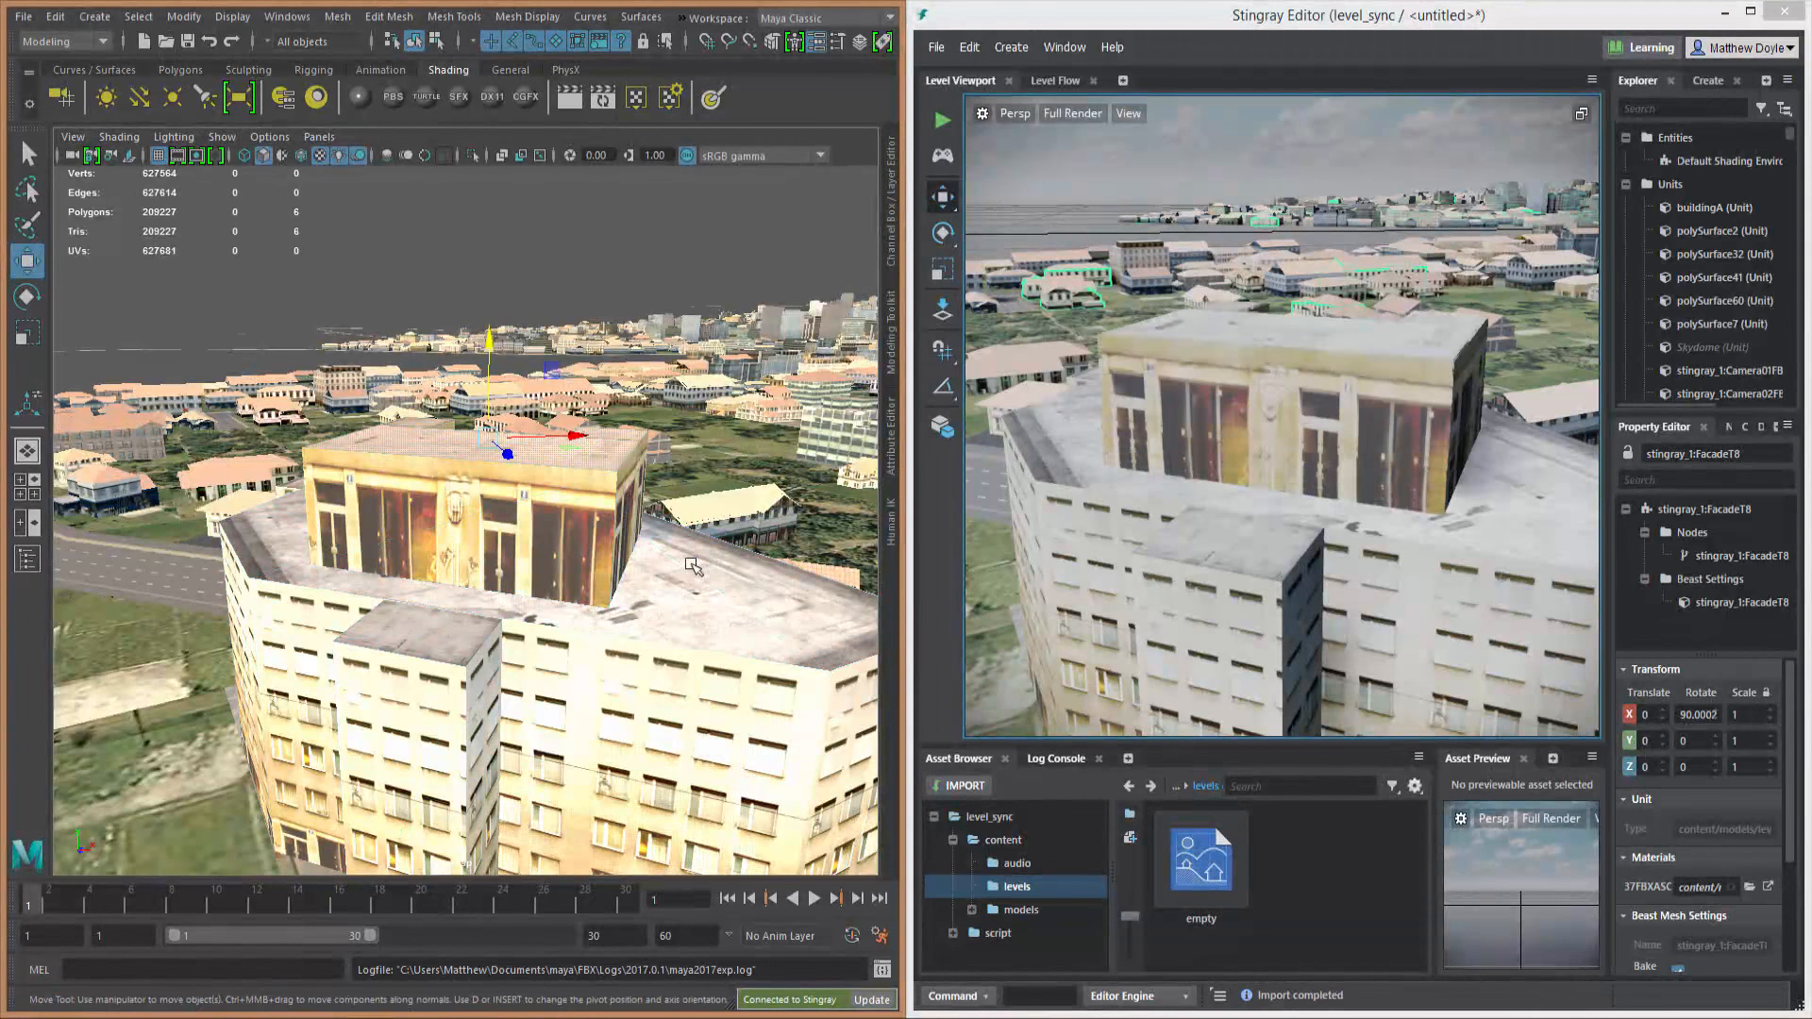
{"action": "left_click", "coordinate": [1176, 488]}
{"action": "left_click_drag", "start_coordinate": [1176, 488], "coordinate": [1153, 449], "text": "alt"}
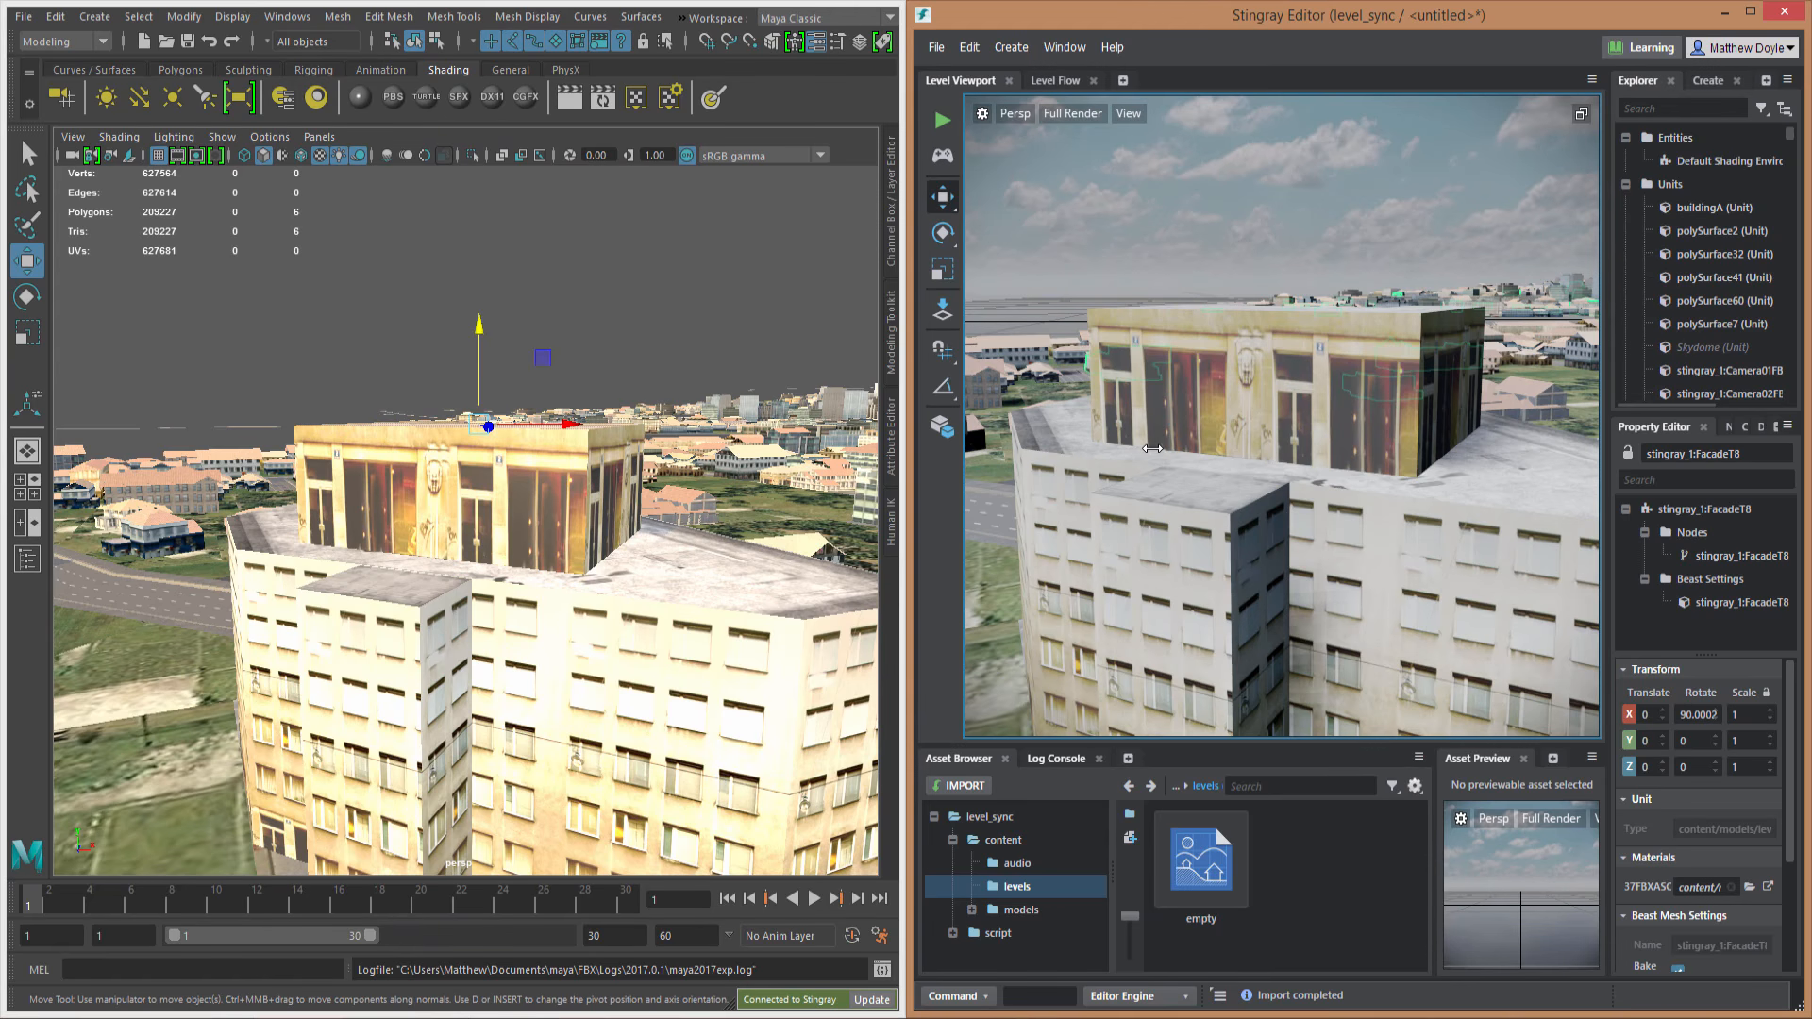
Step: Find the asset of the selected corner building, buildingA, from the Stingray level and send that asset to Maya
{"action": "left_click", "coordinate": [1153, 448]}
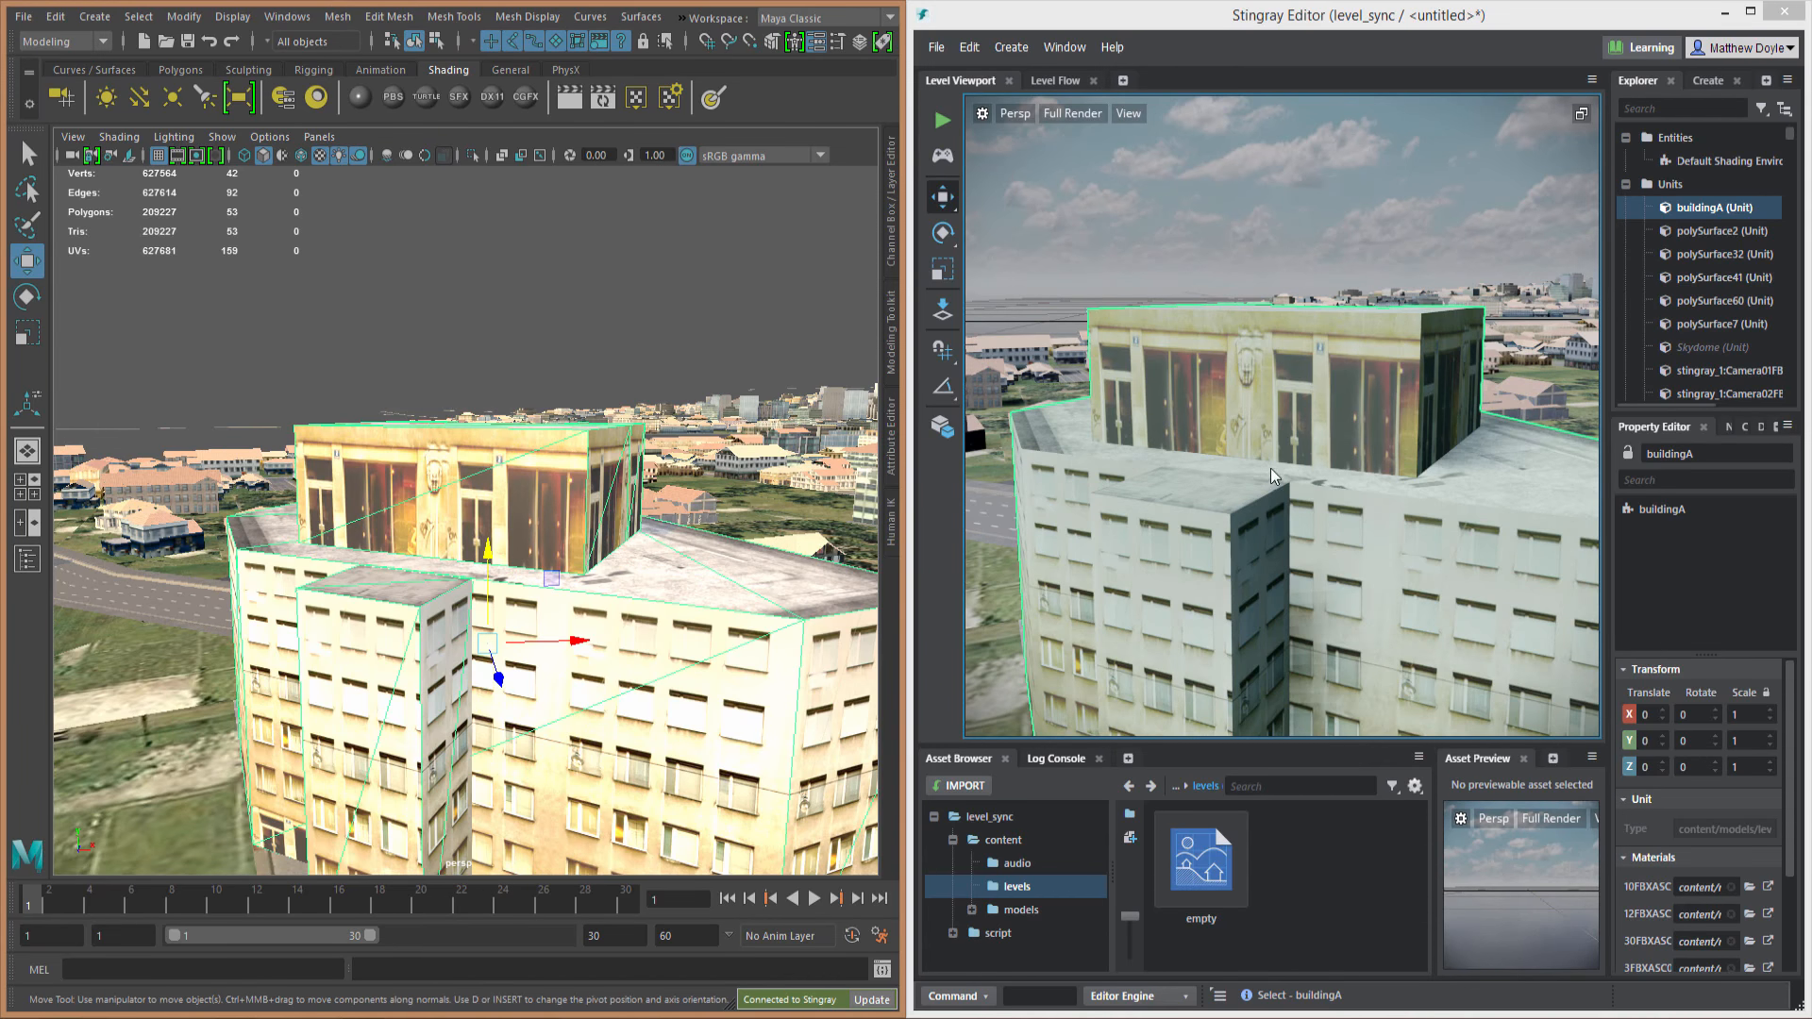
{"action": "left_click", "coordinate": [1322, 383]}
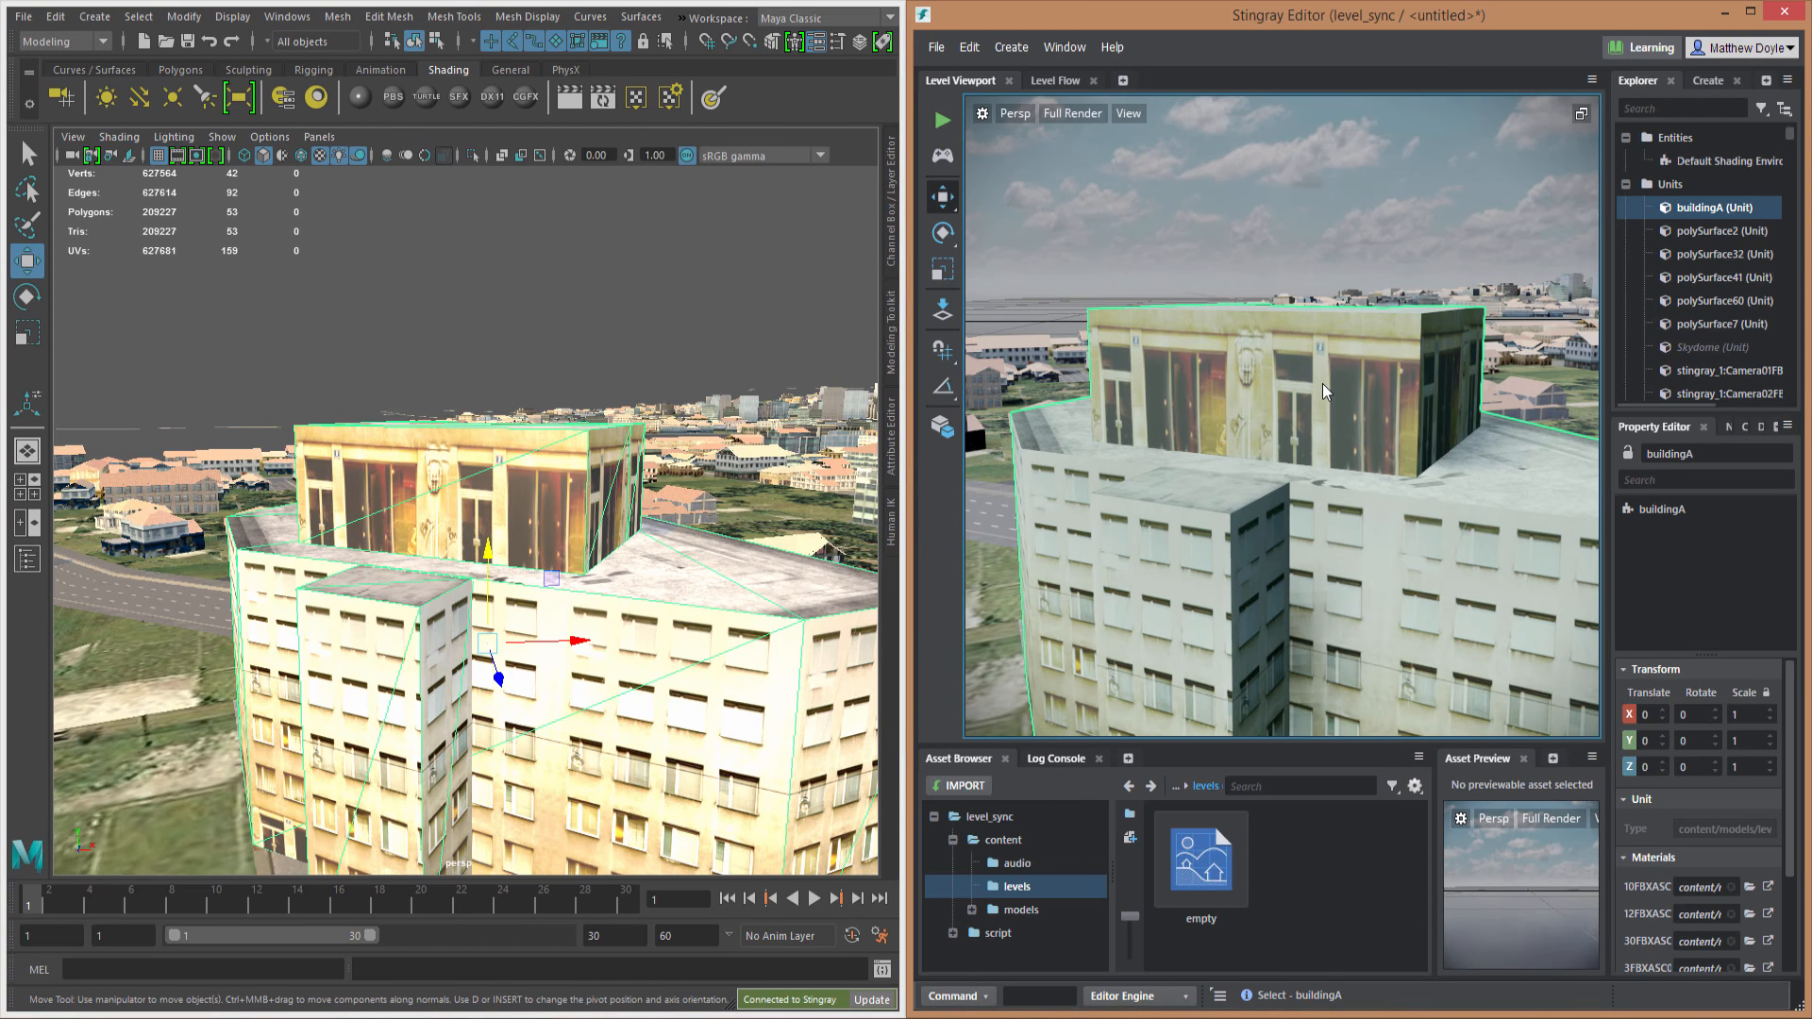
{"action": "right_click", "coordinate": [1322, 383]}
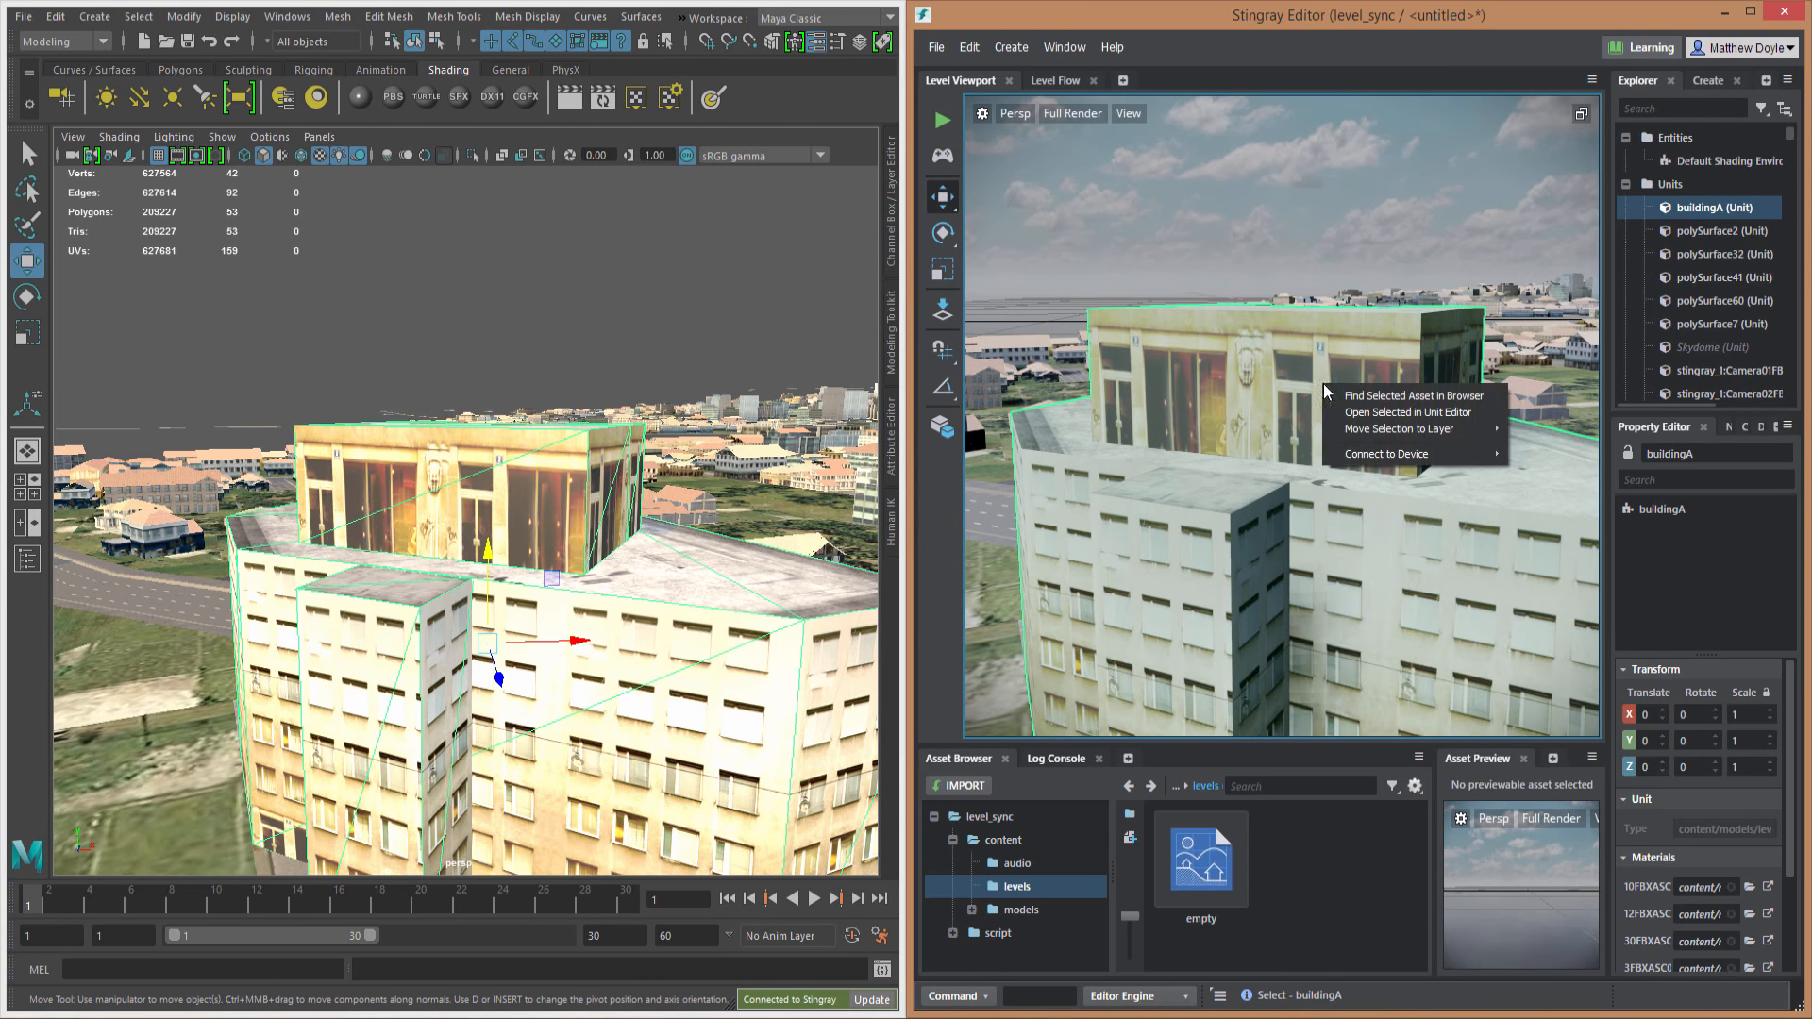
{"action": "left_click", "coordinate": [1375, 399]}
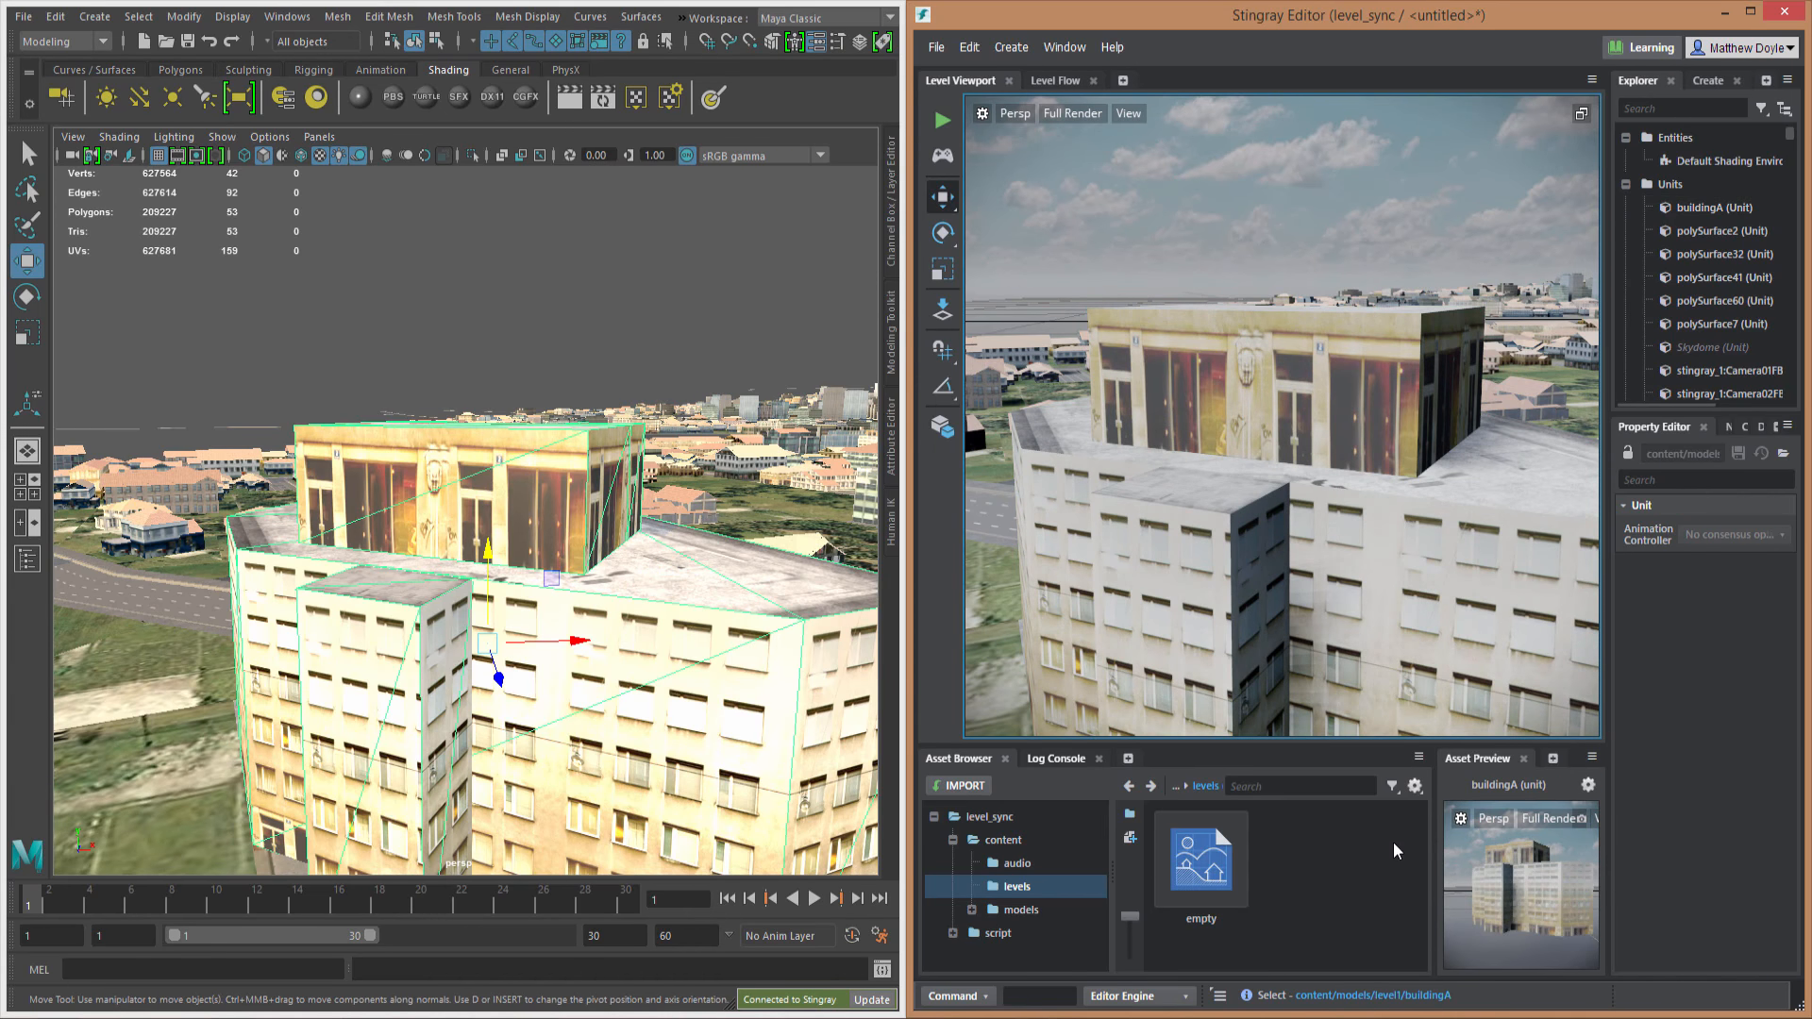
{"action": "right_click", "coordinate": [1323, 893]}
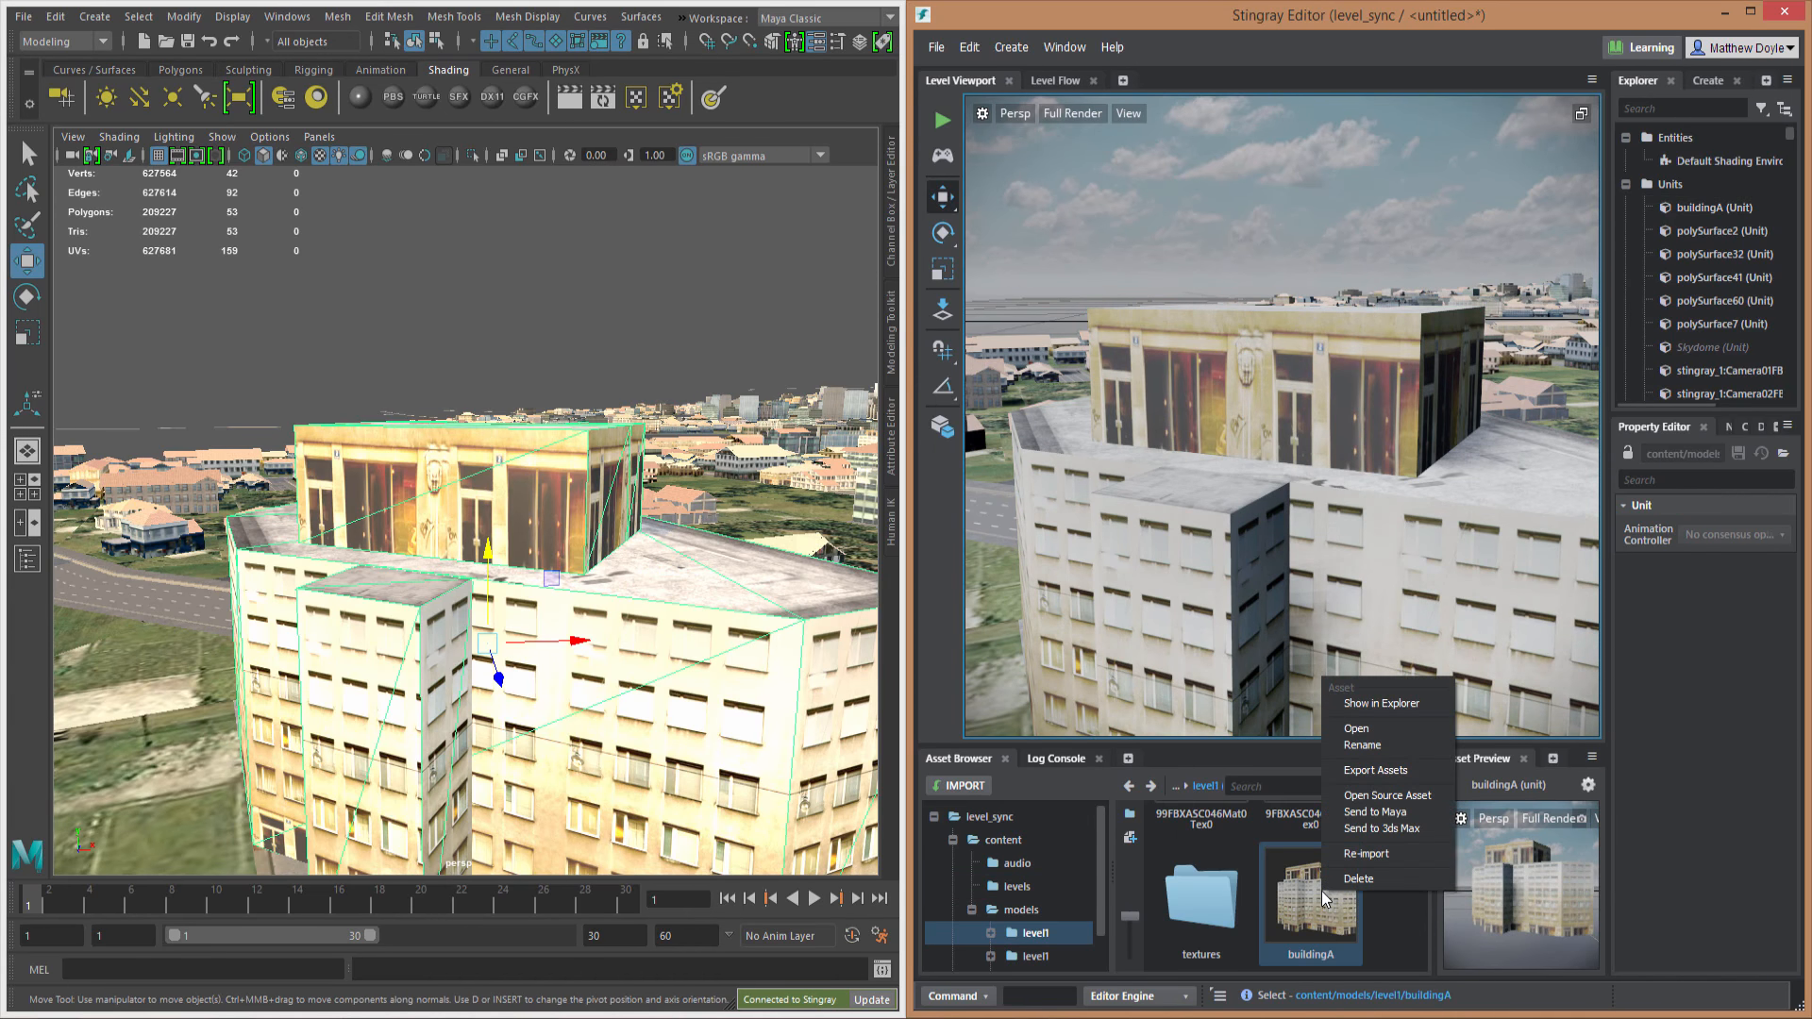
{"action": "left_click", "coordinate": [1384, 811]}
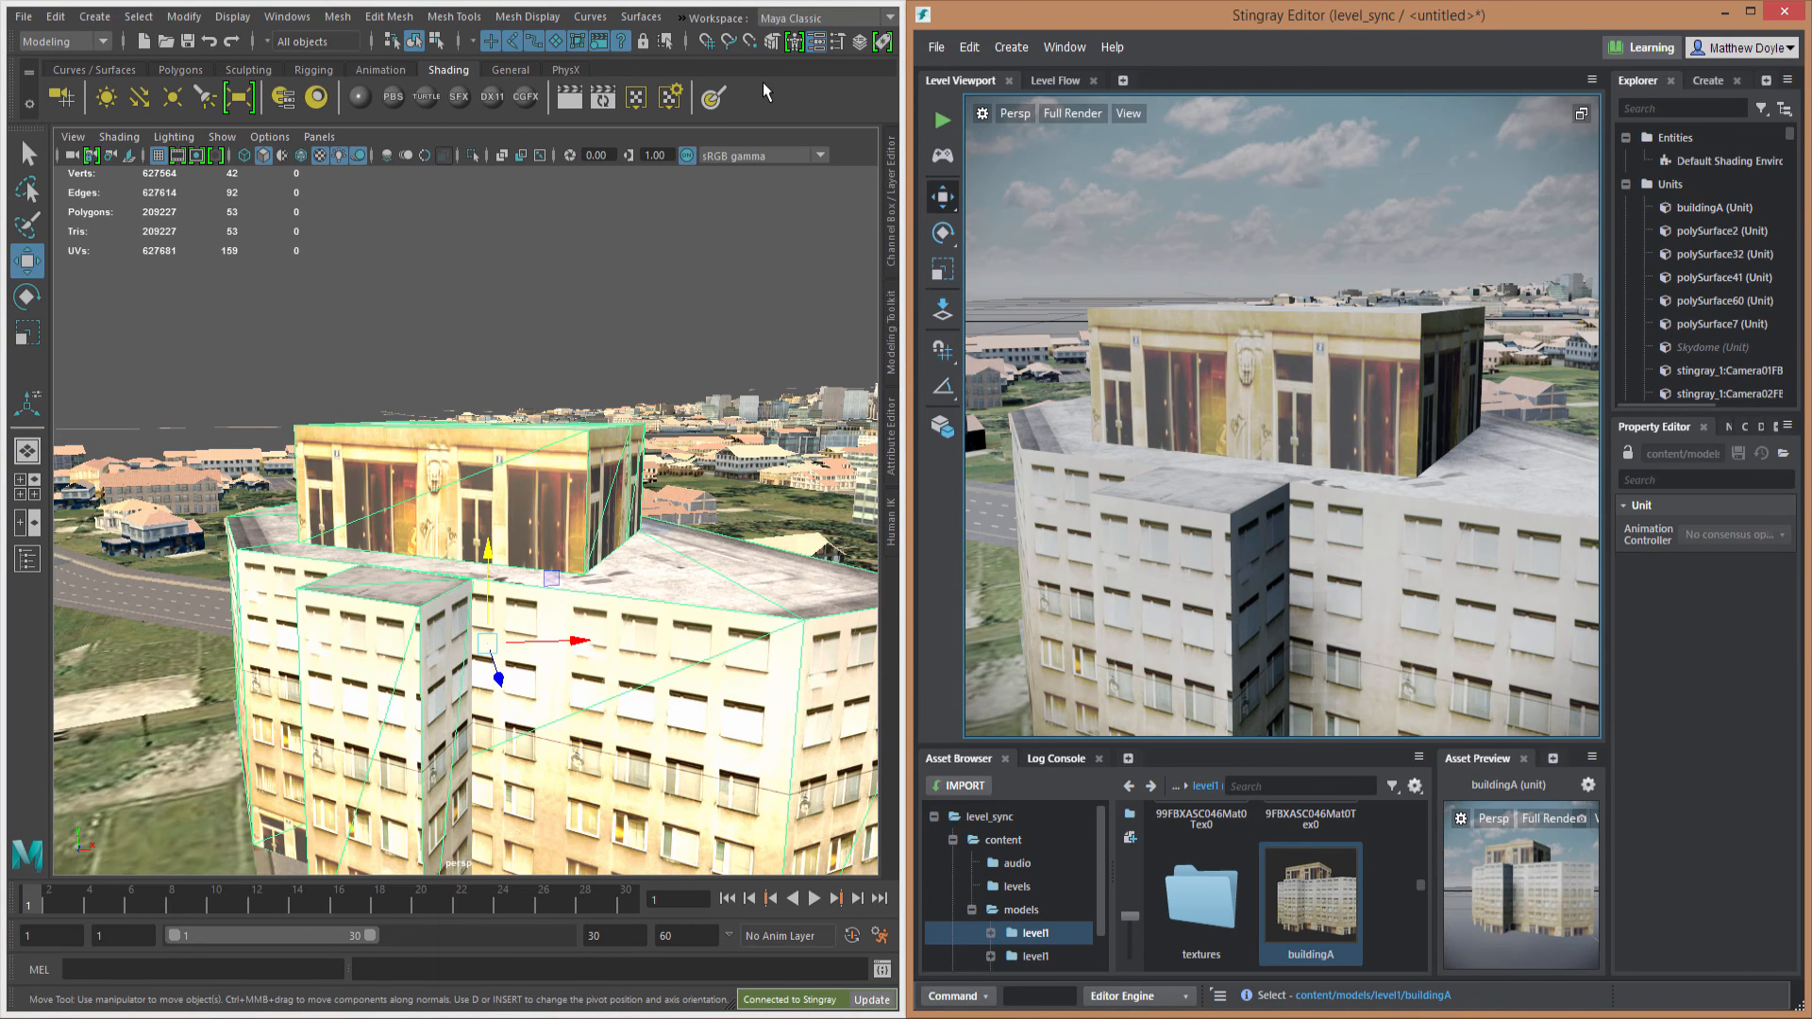